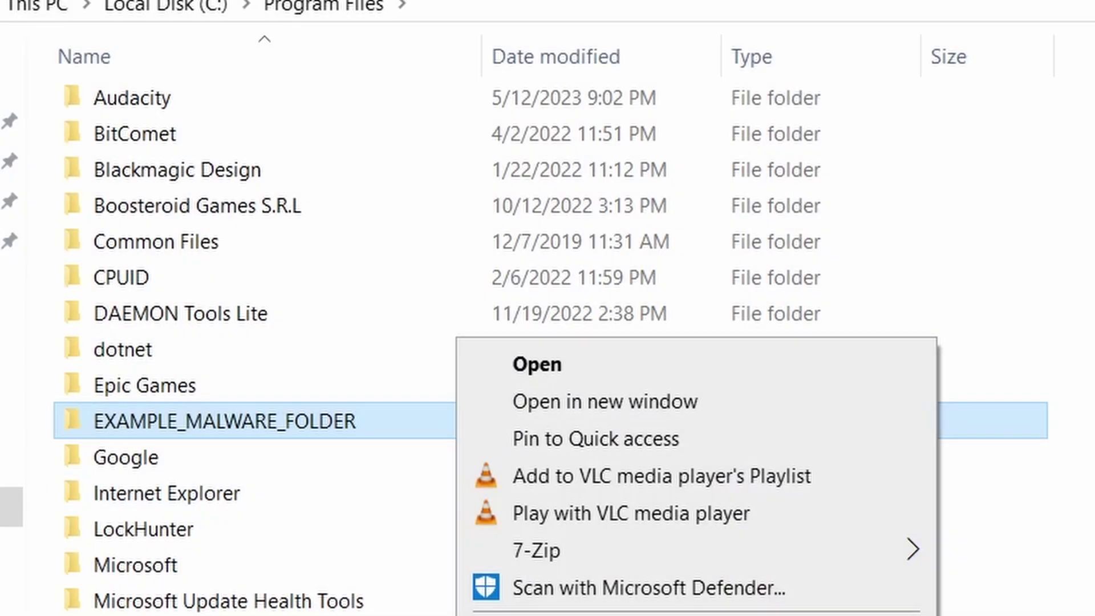
- Try deleting EXAMPLE_MALWARE_FOLDER, then remove the chrome policy template and close the template list
key(Delete)
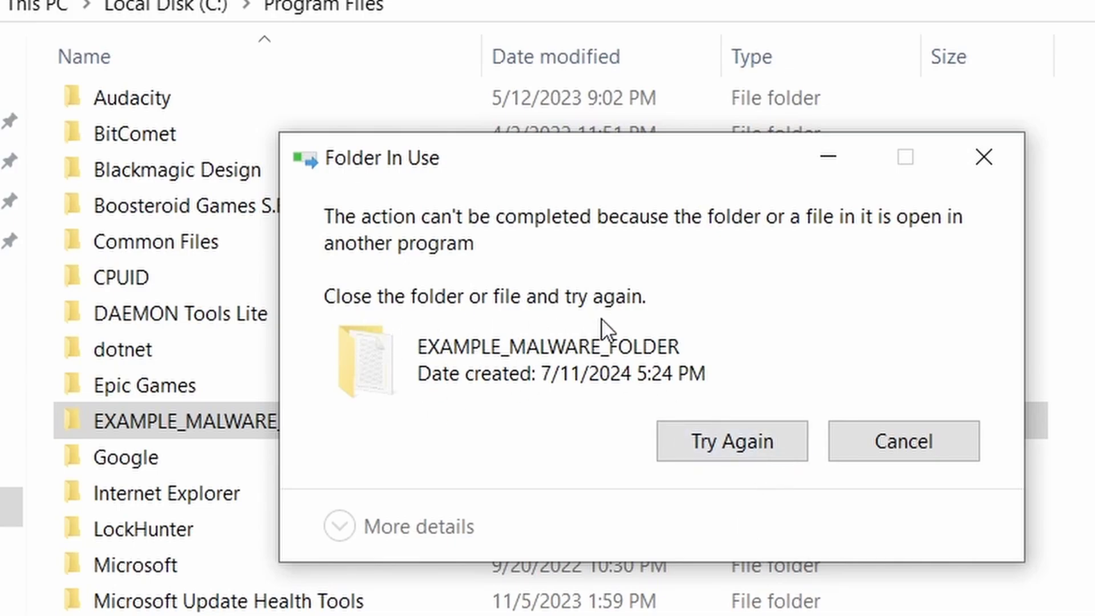
click(720, 447)
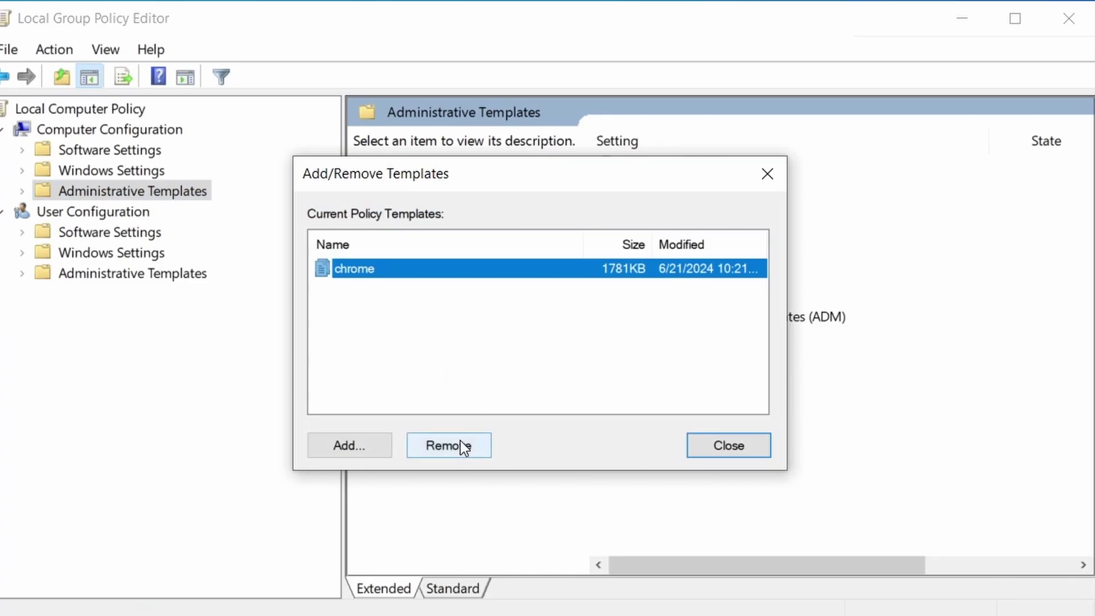
click(464, 448)
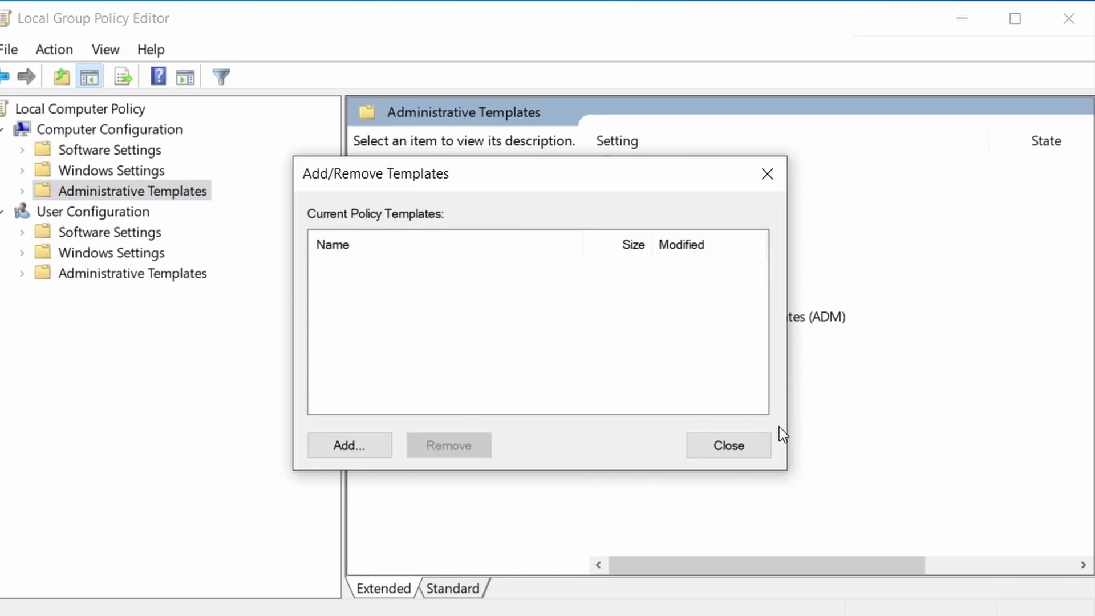
click(707, 445)
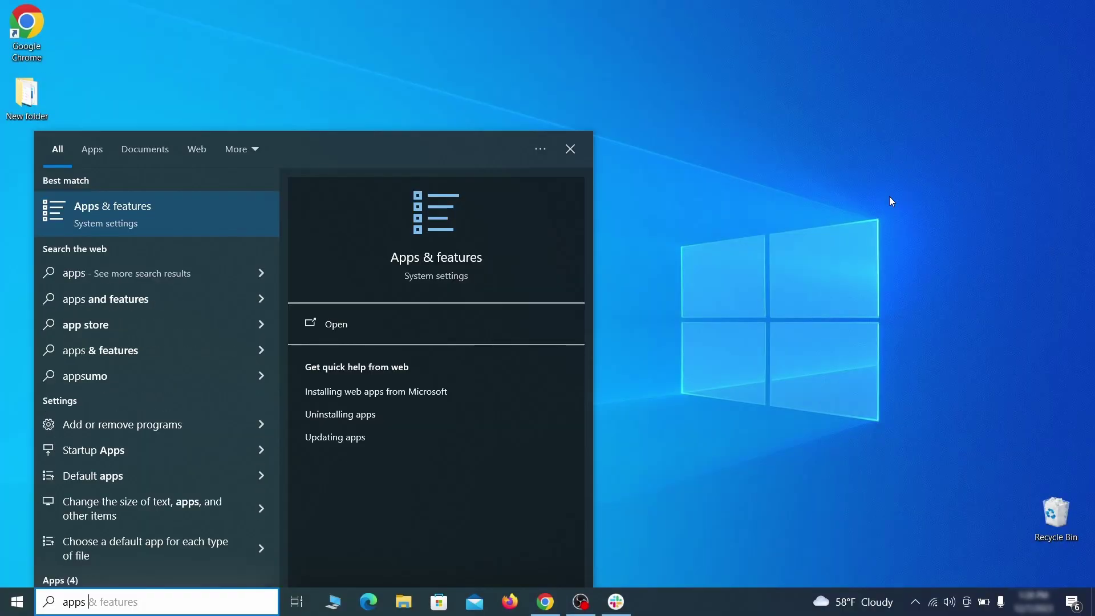
- Open Apps & features and sort the installed apps by install date
text(features)
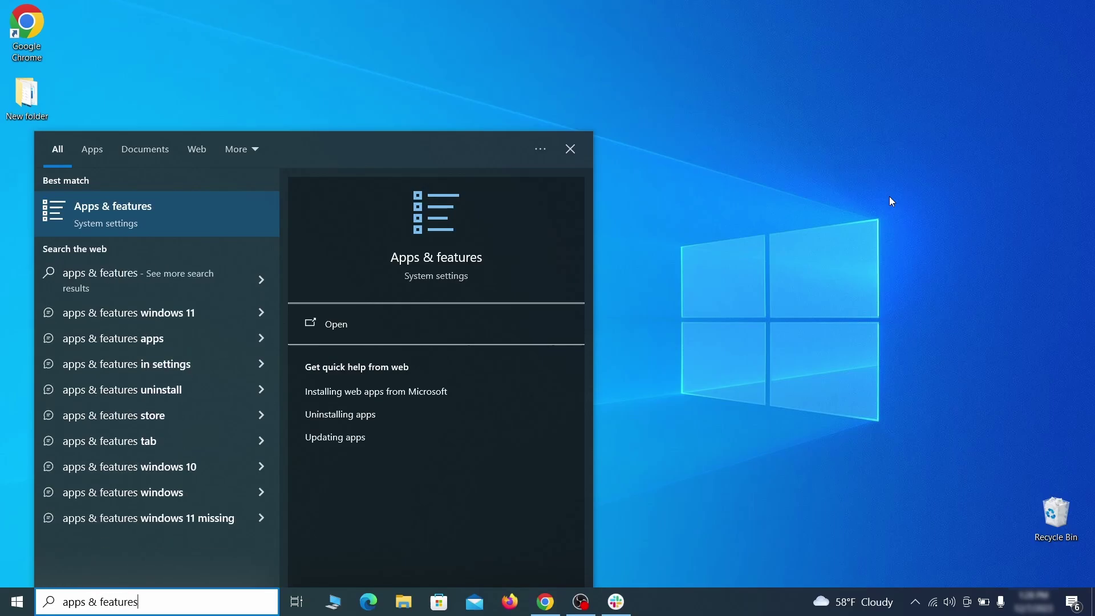
key(Return)
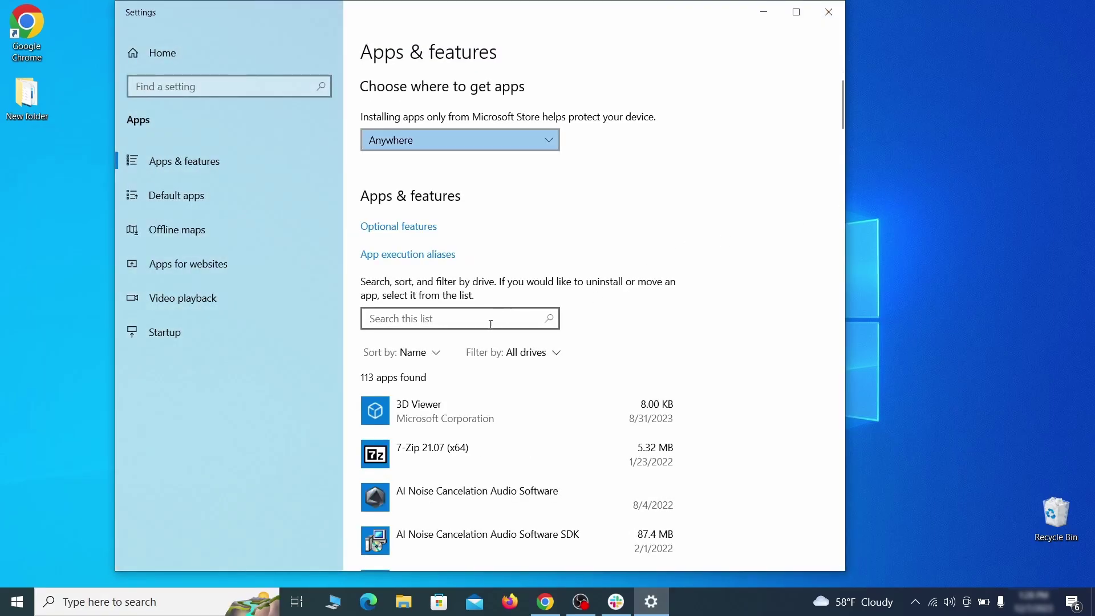
click(414, 352)
click(411, 427)
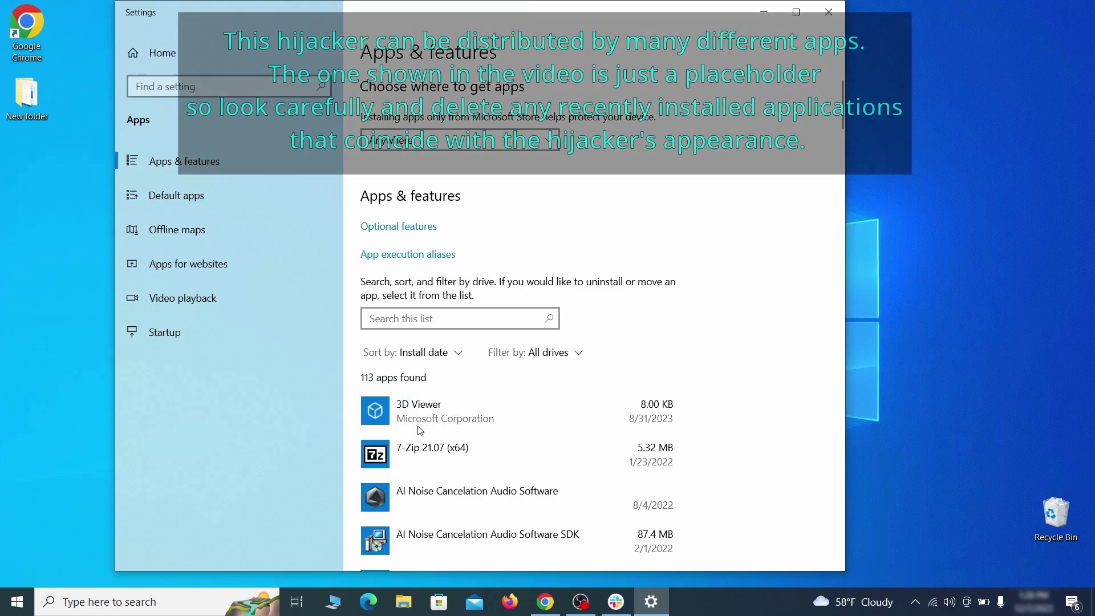
scroll(586, 382, down, 3)
- Uninstall Example Malware App, confirming and finishing the uninstaller
click(558, 407)
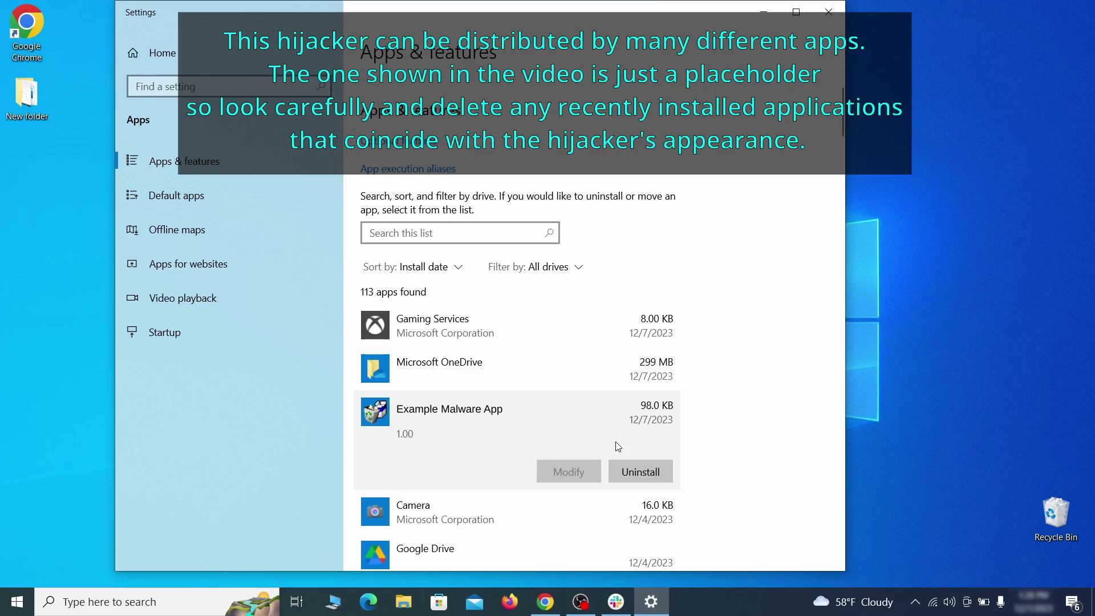
click(653, 468)
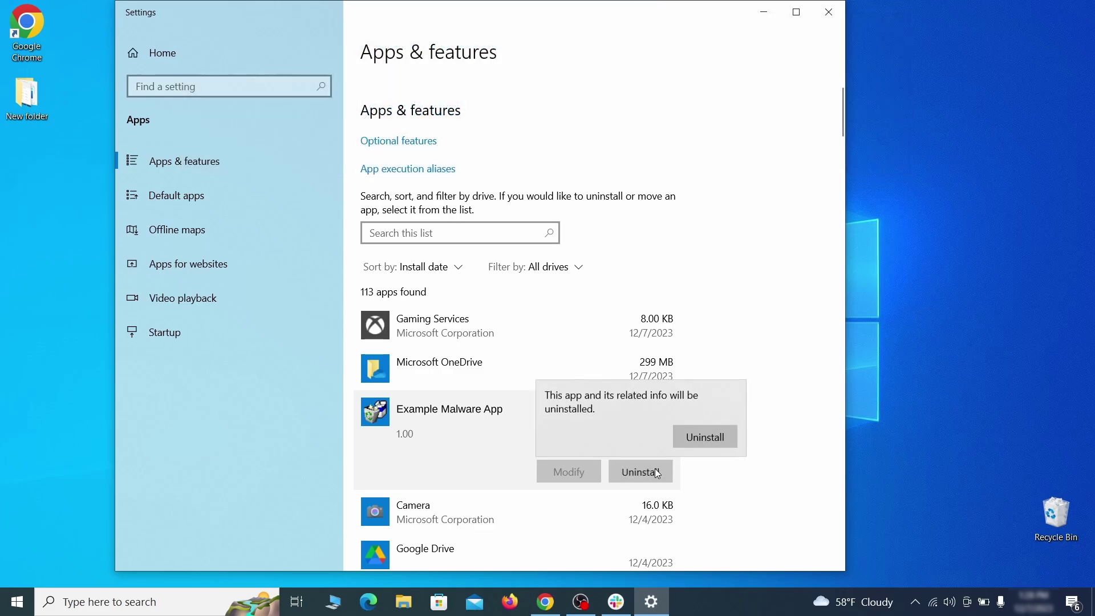
click(726, 437)
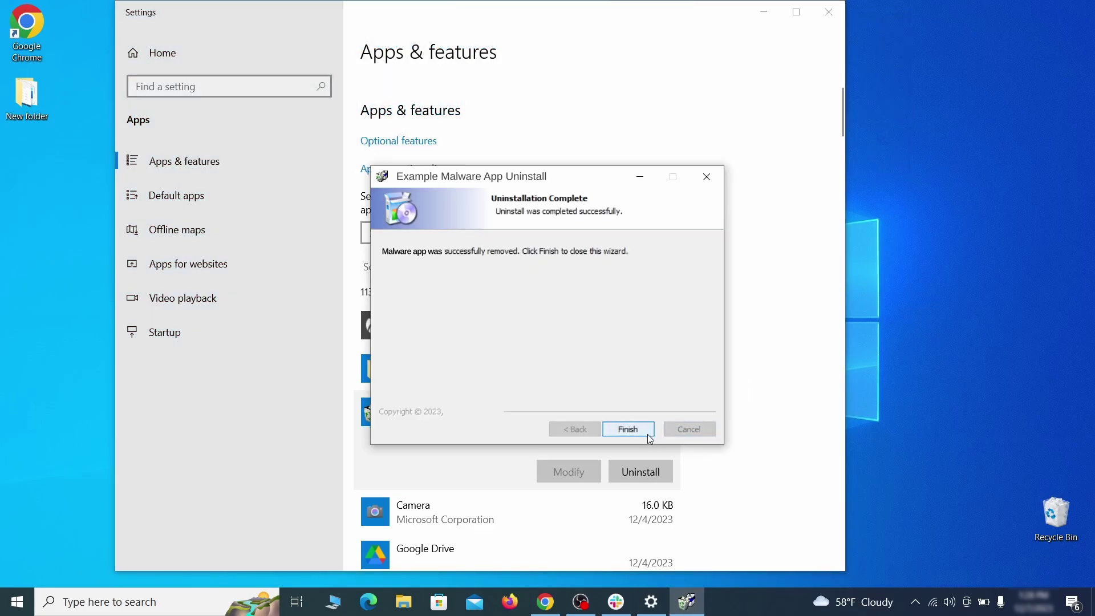
click(649, 434)
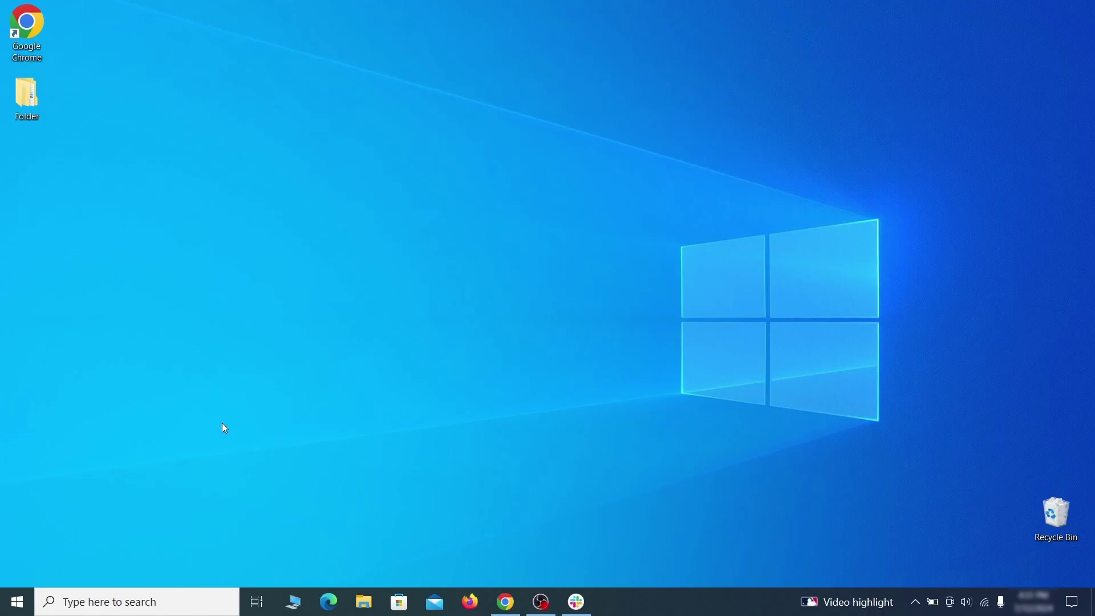
- Enable 'Show hidden files, folders and drives' in File Explorer Options and apply it
click(23, 599)
text(folder options)
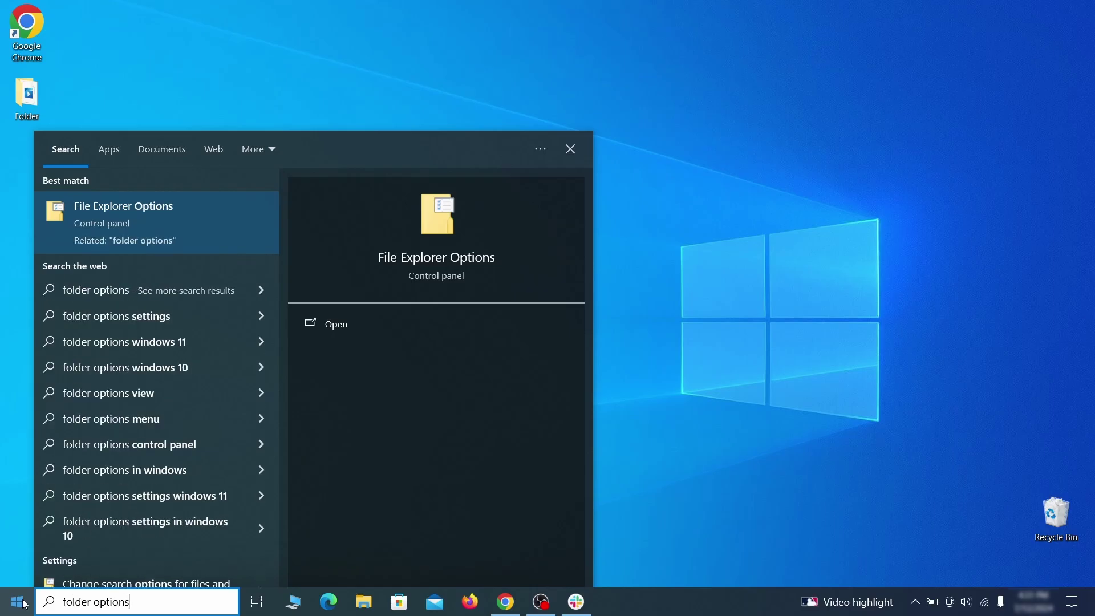
key(Return)
click(214, 138)
click(205, 325)
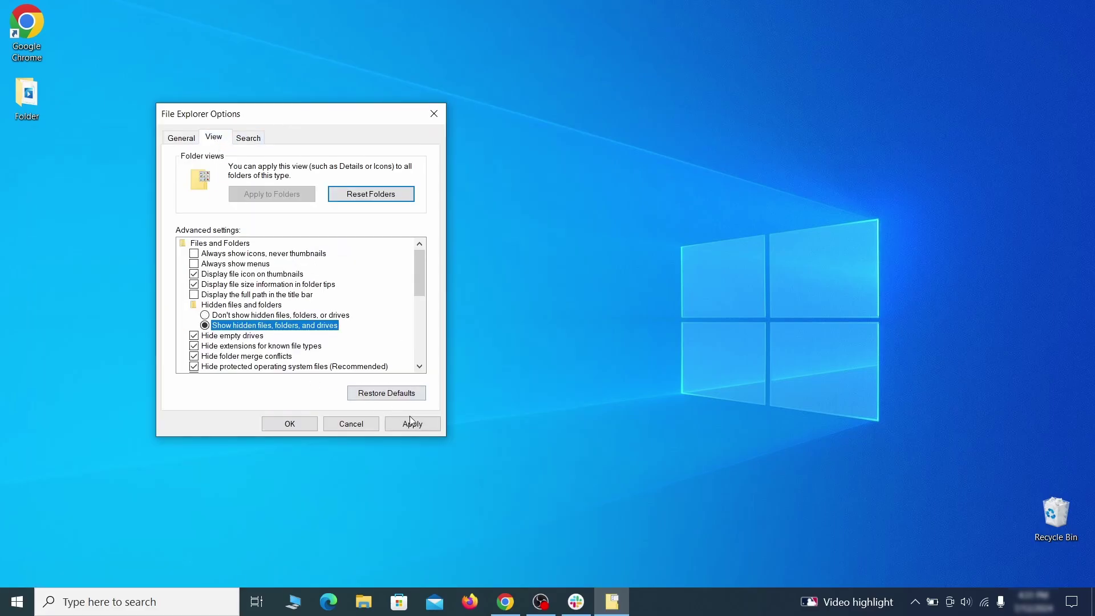
click(413, 424)
click(290, 424)
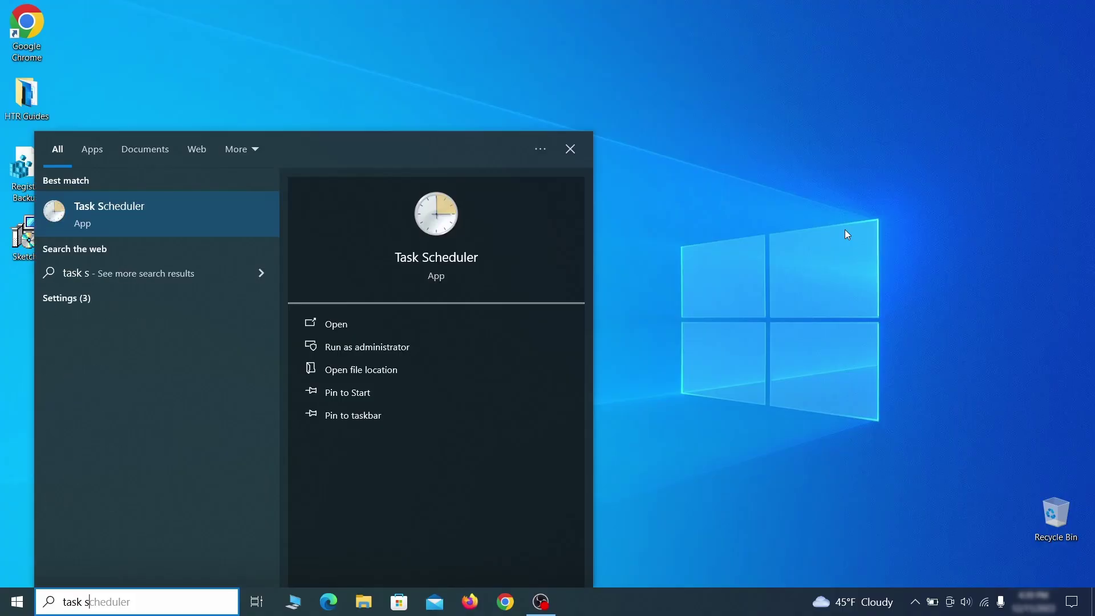
- Open the Example Malware App task's properties from the Task Scheduler Library
text(uler)
key(Return)
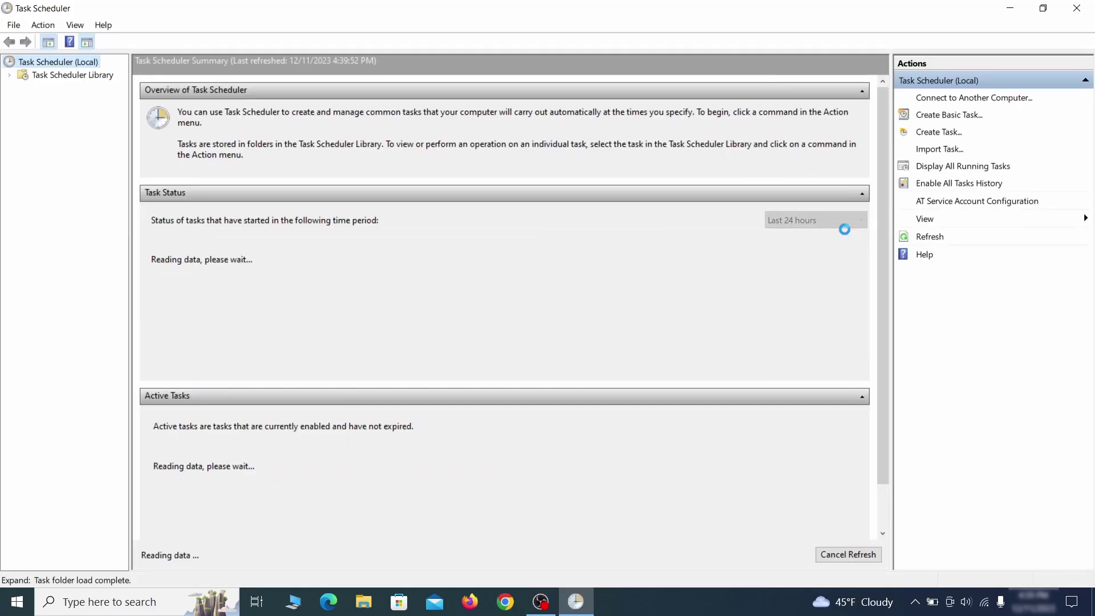
click(96, 76)
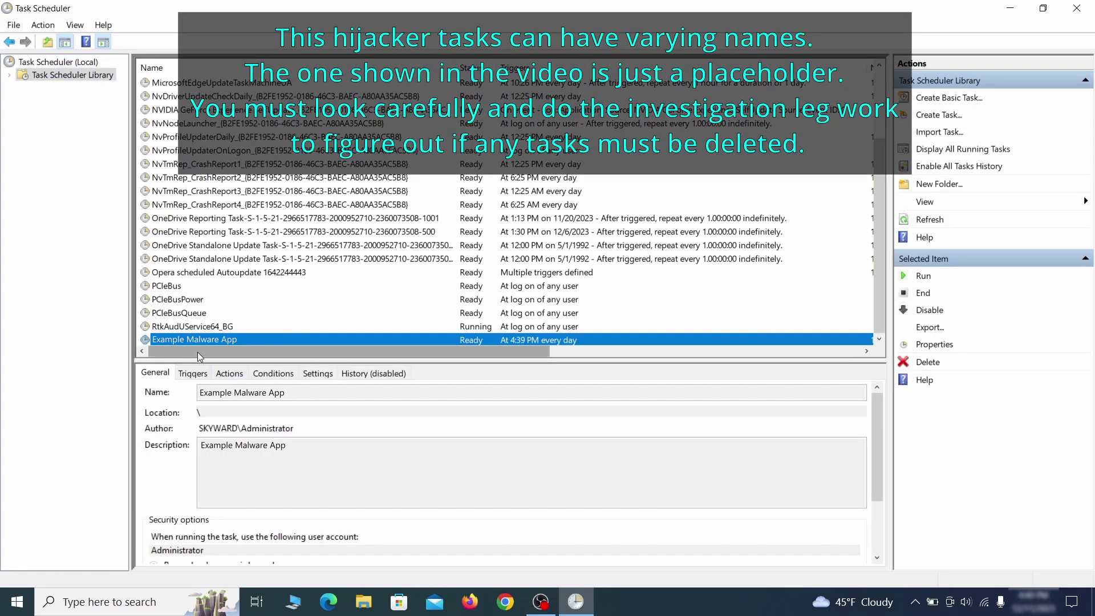
right_click(315, 340)
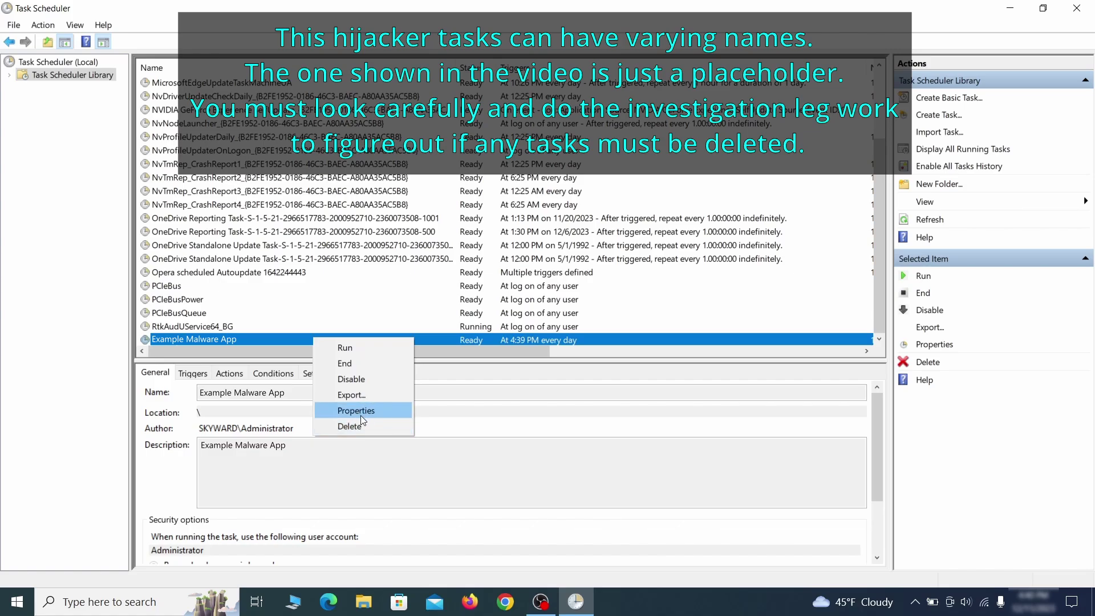
click(360, 412)
- Review the task's triggers and actions, then delete the Example Malware App task
click(125, 94)
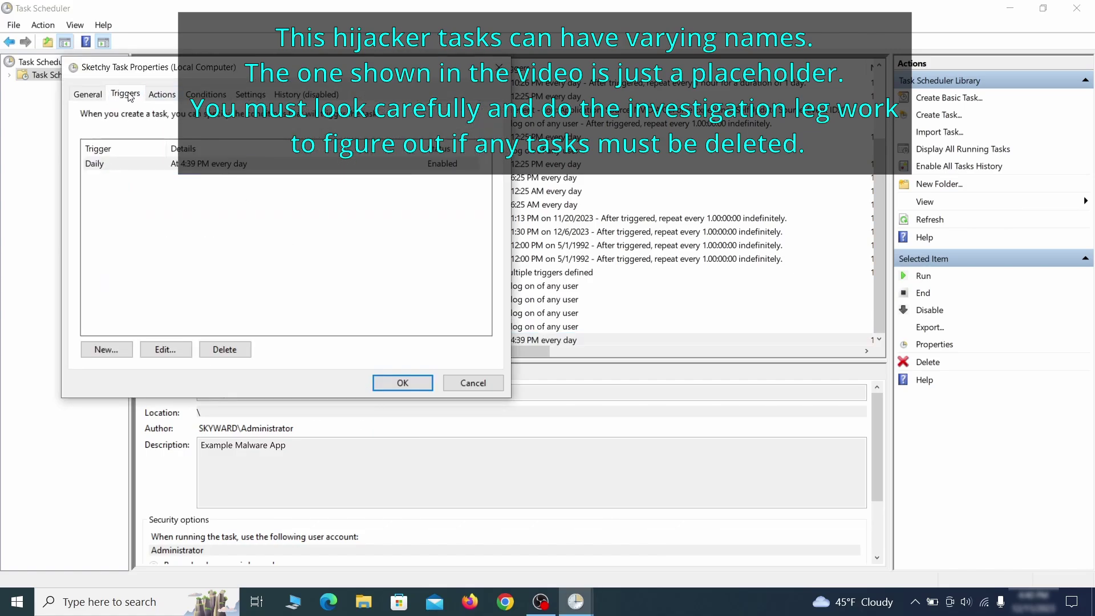
click(162, 94)
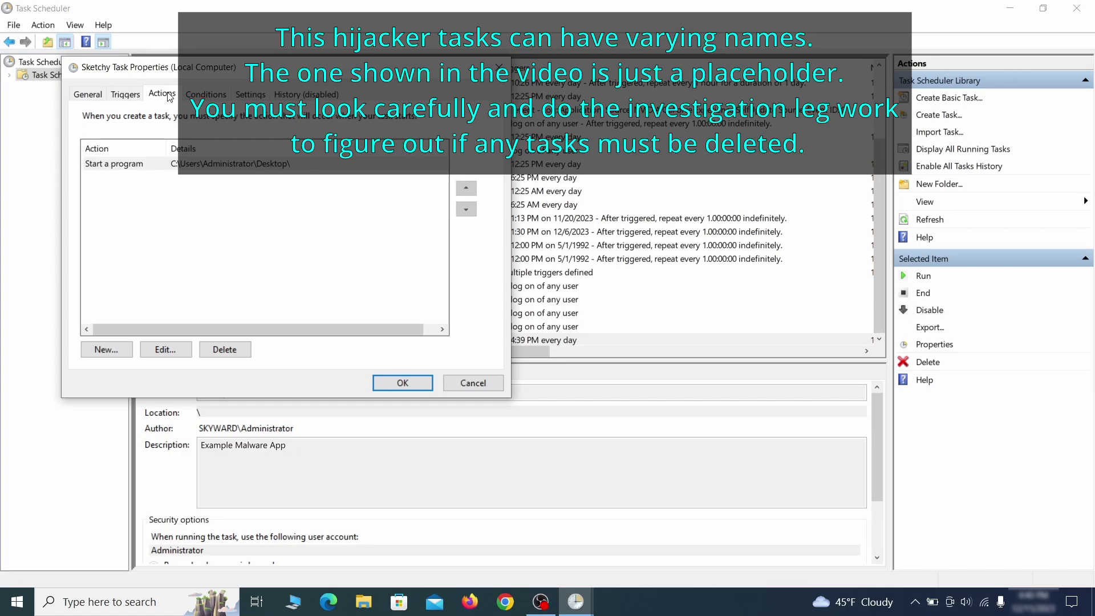
right_click(351, 339)
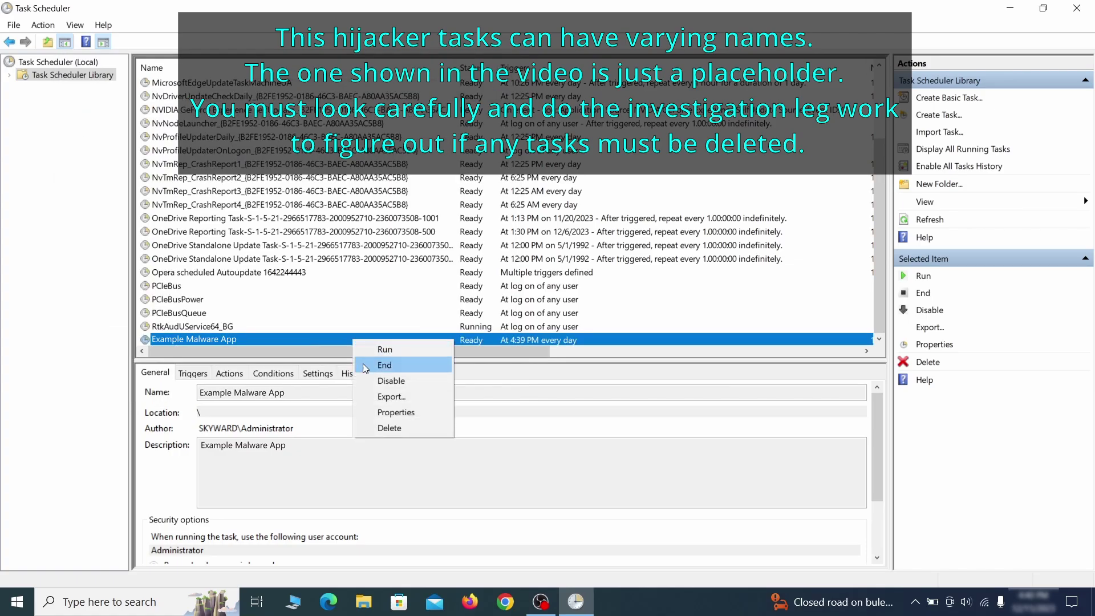
click(390, 428)
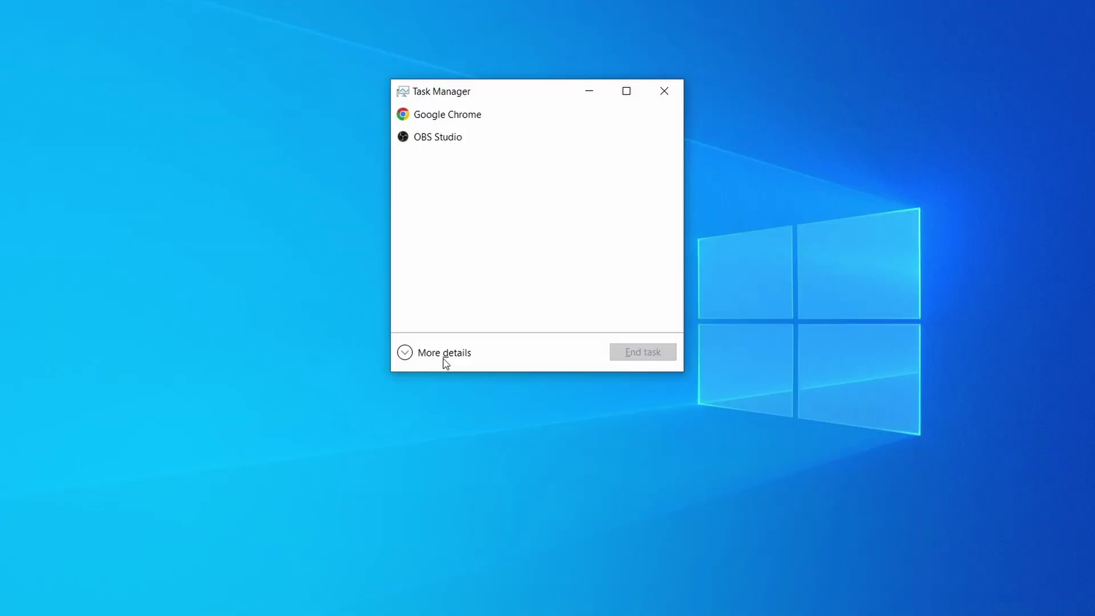
- Sort processes by memory, open Example Malware Process's file location and delete its three files
click(406, 354)
click(539, 129)
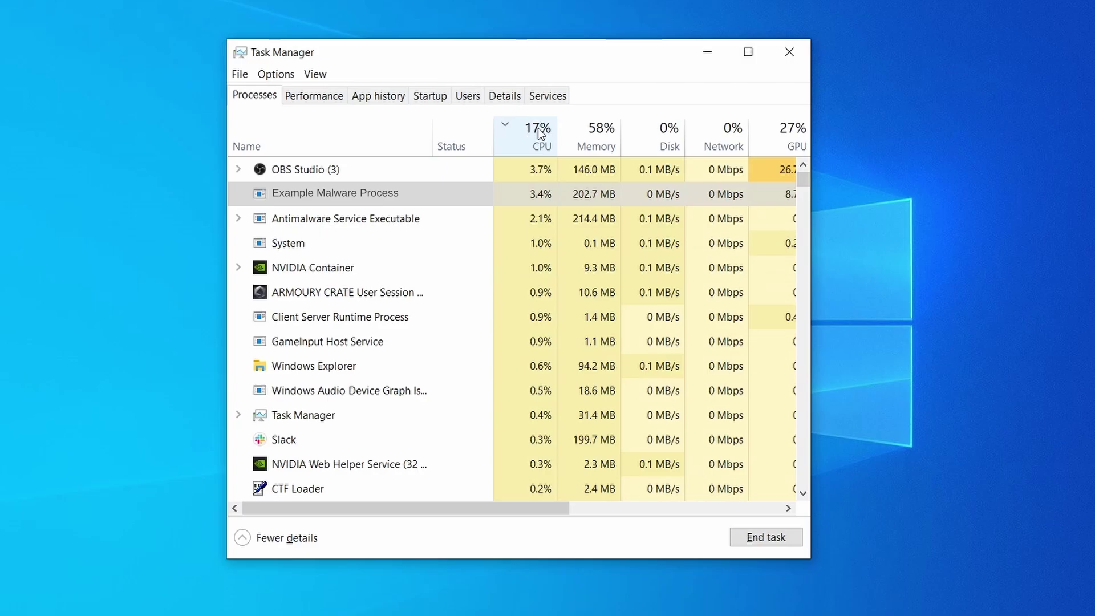
click(595, 133)
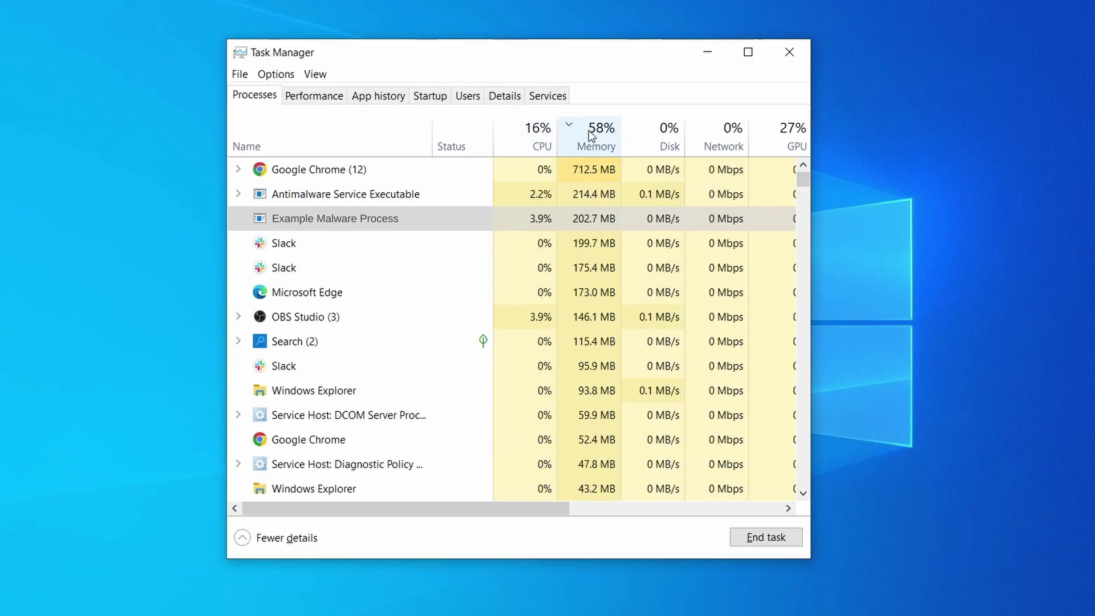
right_click(523, 219)
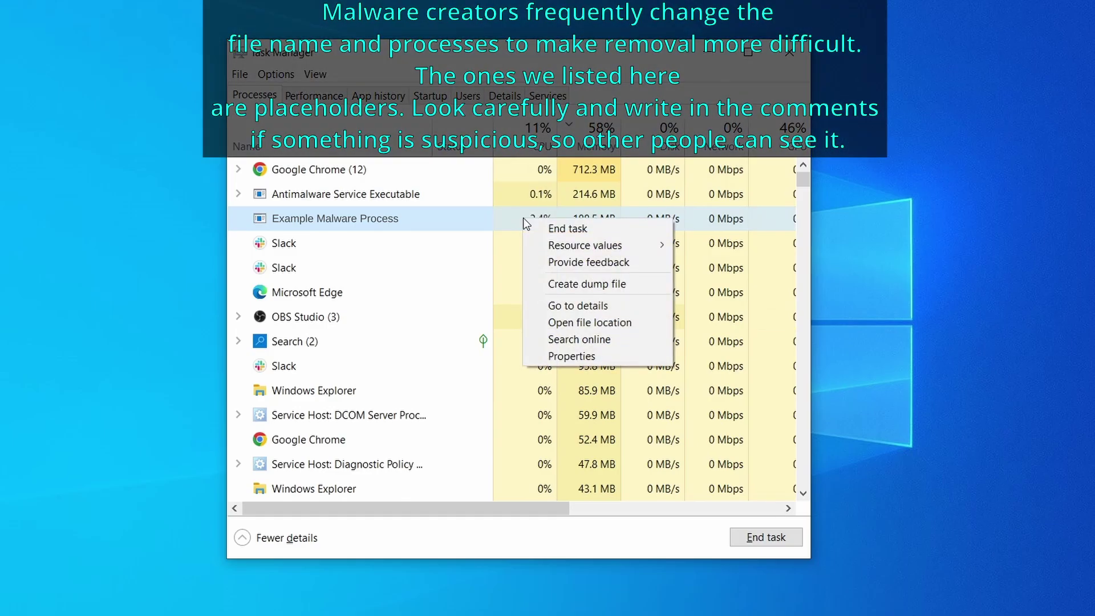
click(592, 323)
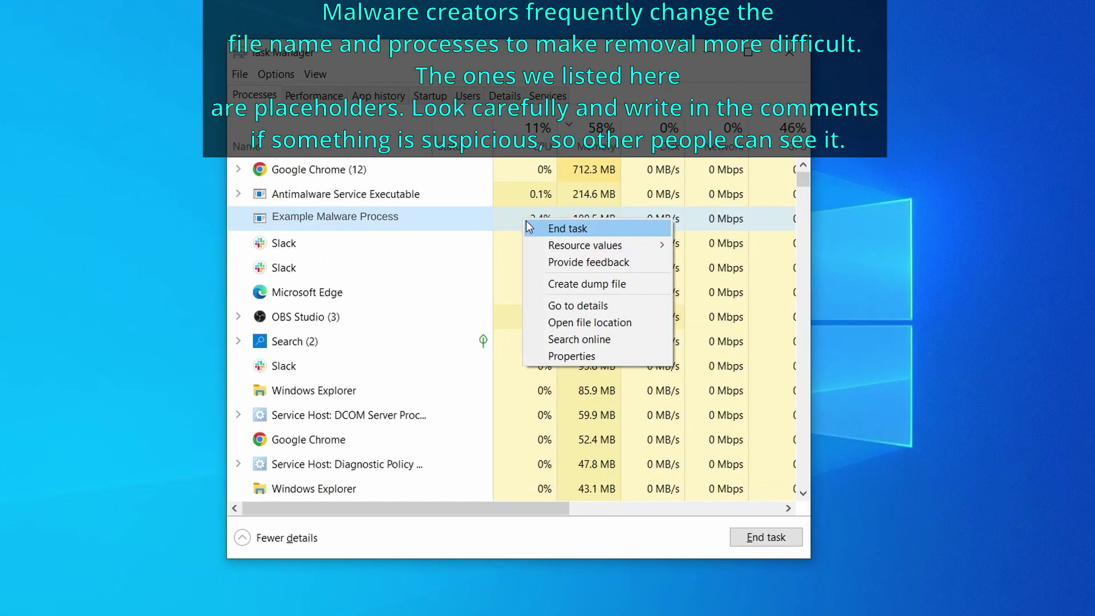
right_click(381, 175)
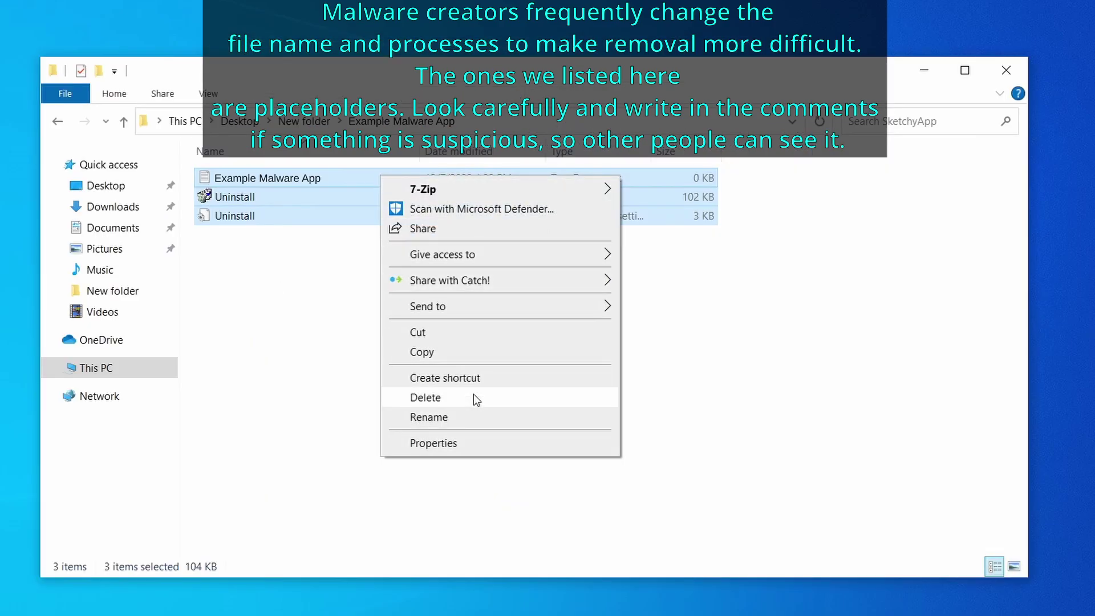
click(473, 395)
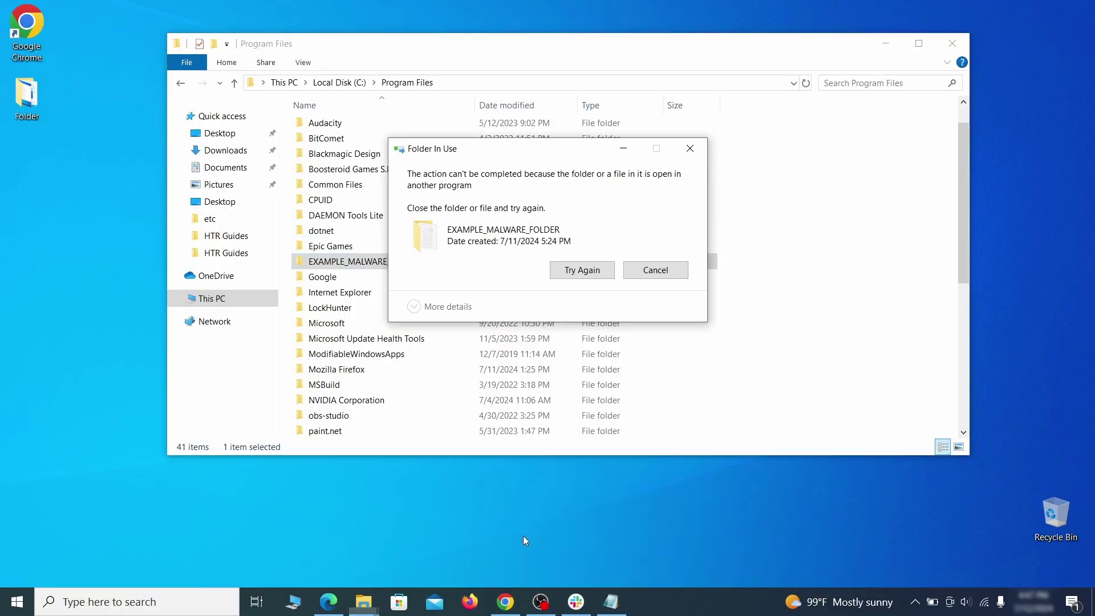
- Retry deleting the locked folder and install LockHunter
click(609, 271)
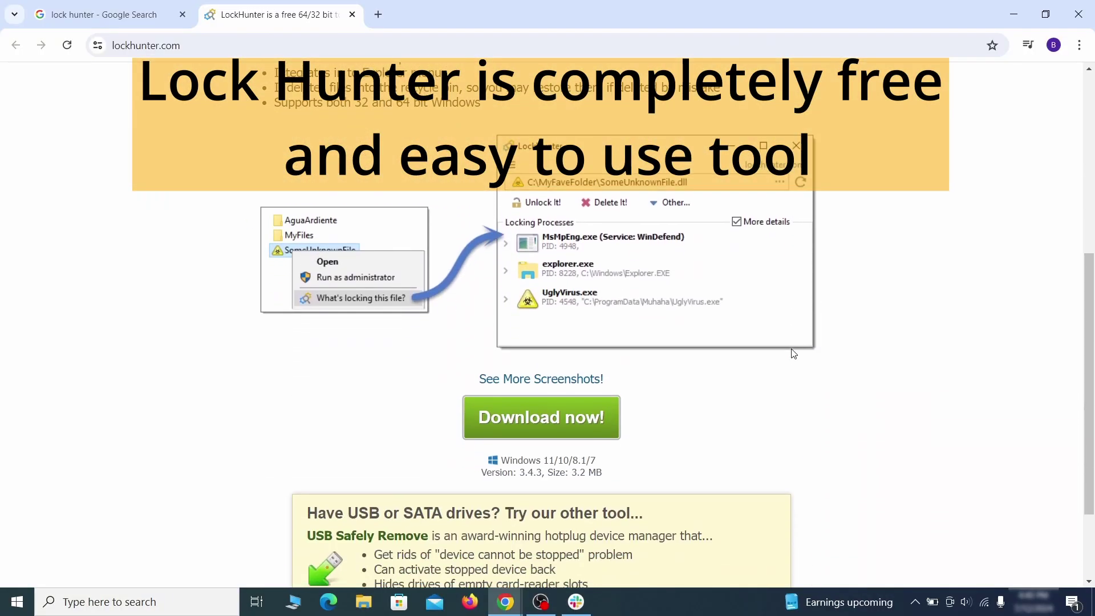
scroll(793, 354, down, 1)
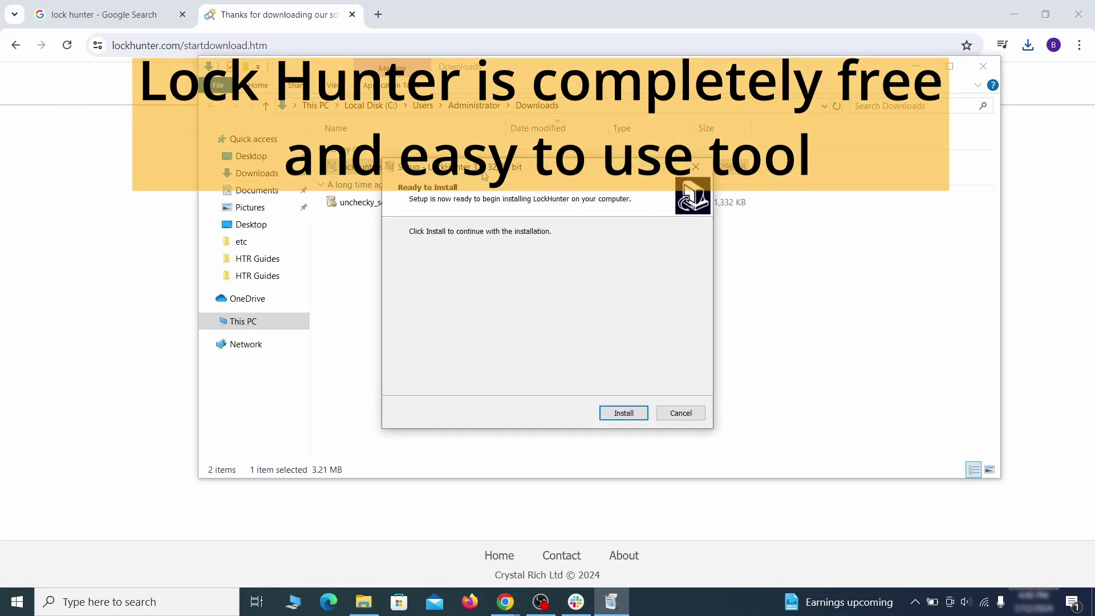
click(624, 413)
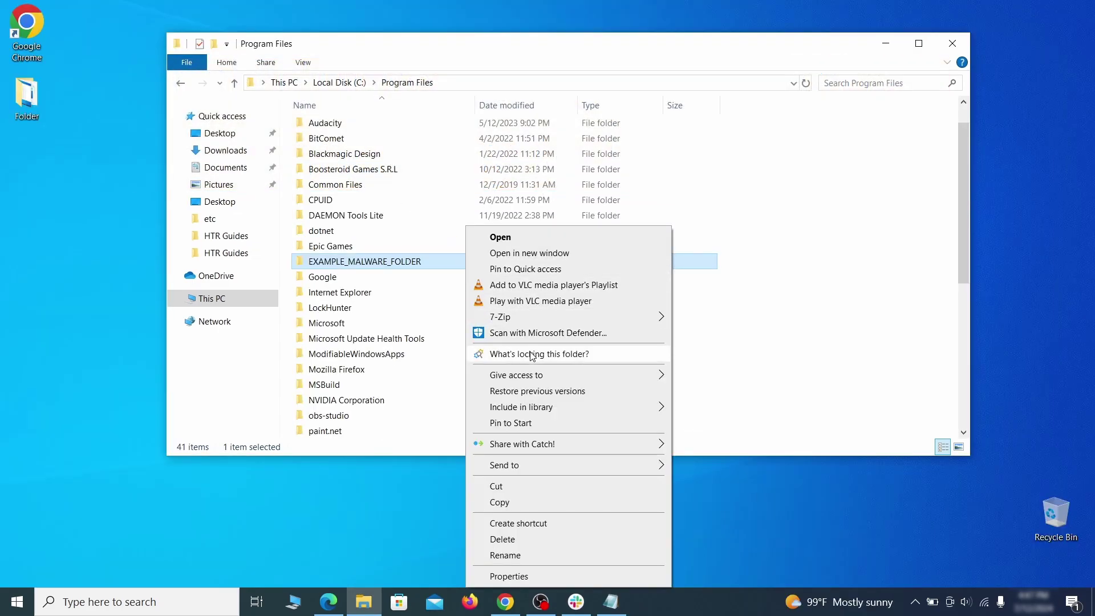
- Use LockHunter to delete EXAMPLE_MALWARE_FOLDER, unlocking its processes, then close LockHunter
click(532, 354)
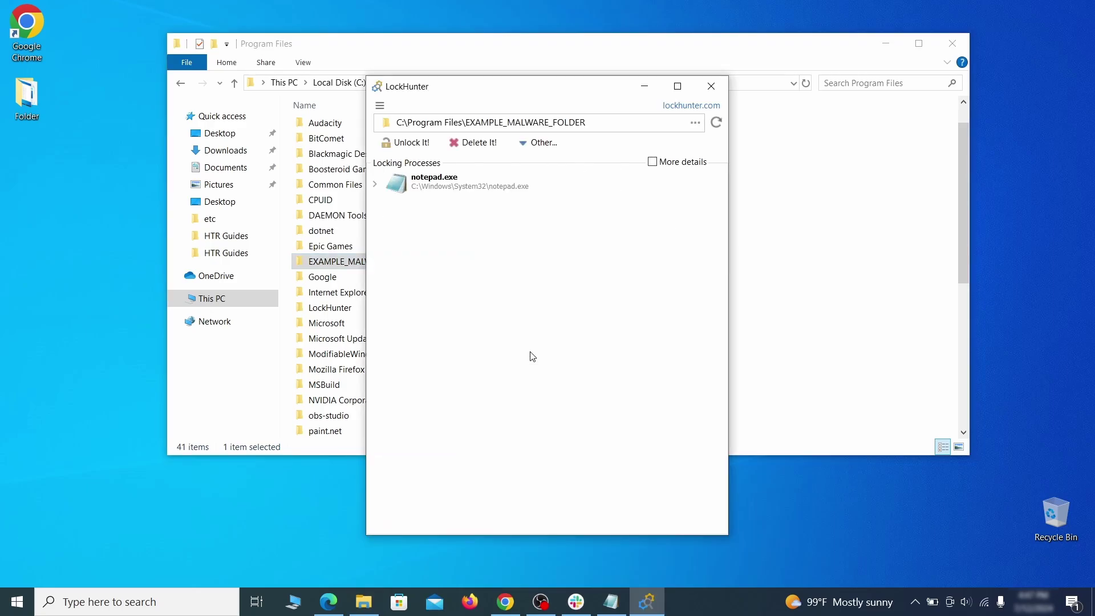
click(488, 144)
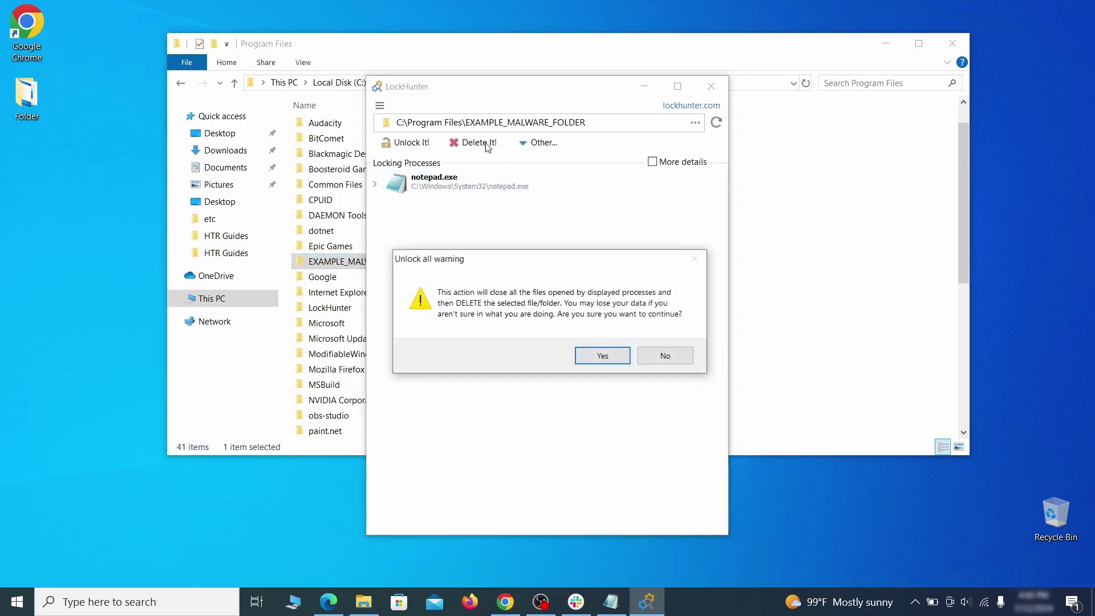
click(602, 356)
click(711, 86)
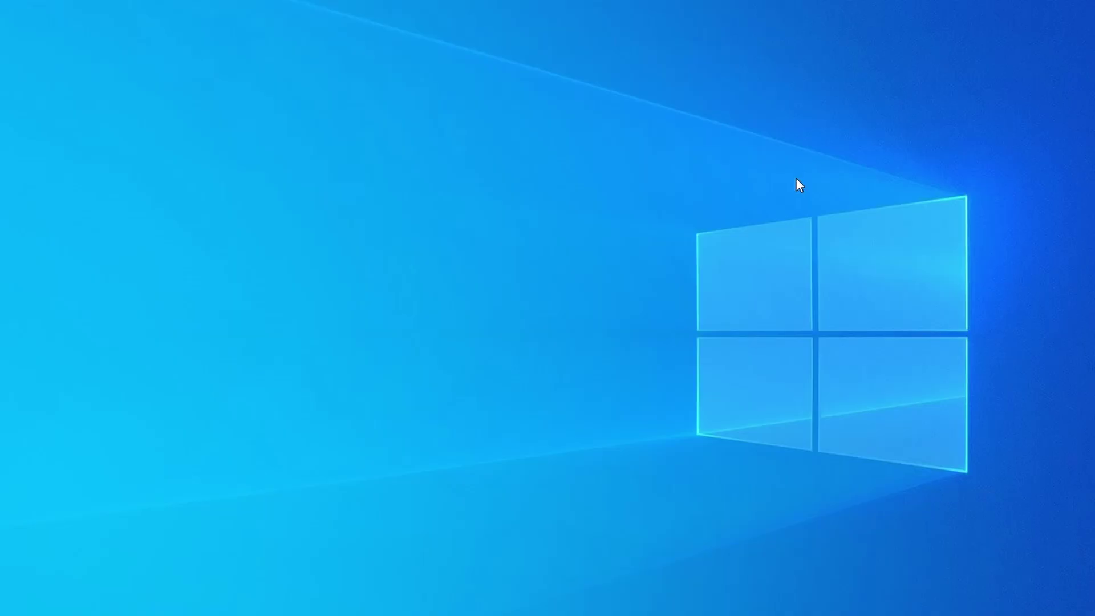
- Open Task Manager with Ctrl+Shift+Esc and sort the process list by memory usage
key(ctrl+shift+Escape)
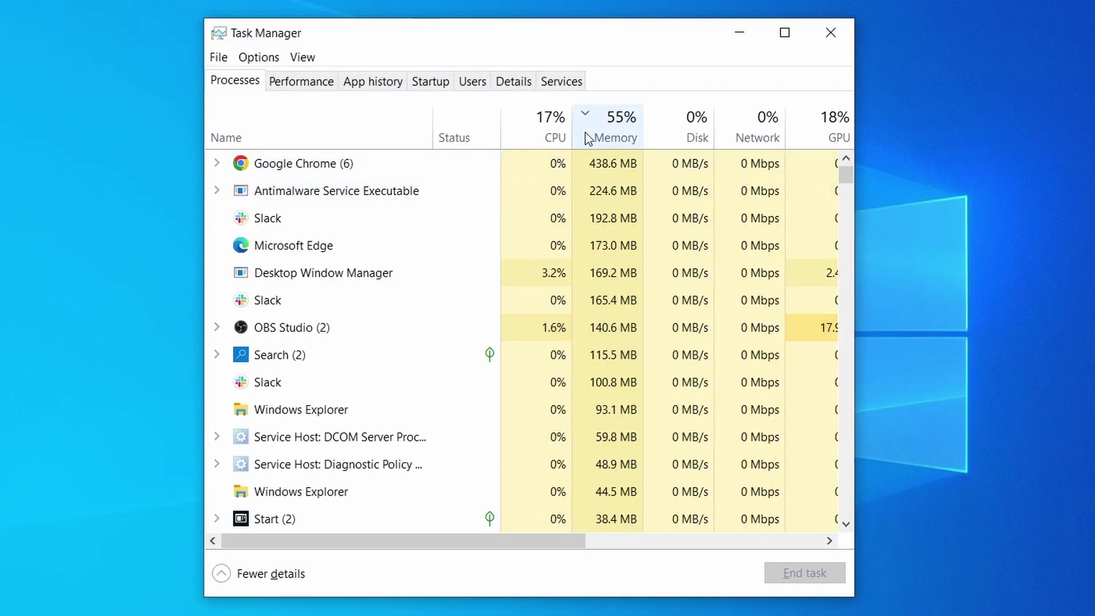
click(525, 135)
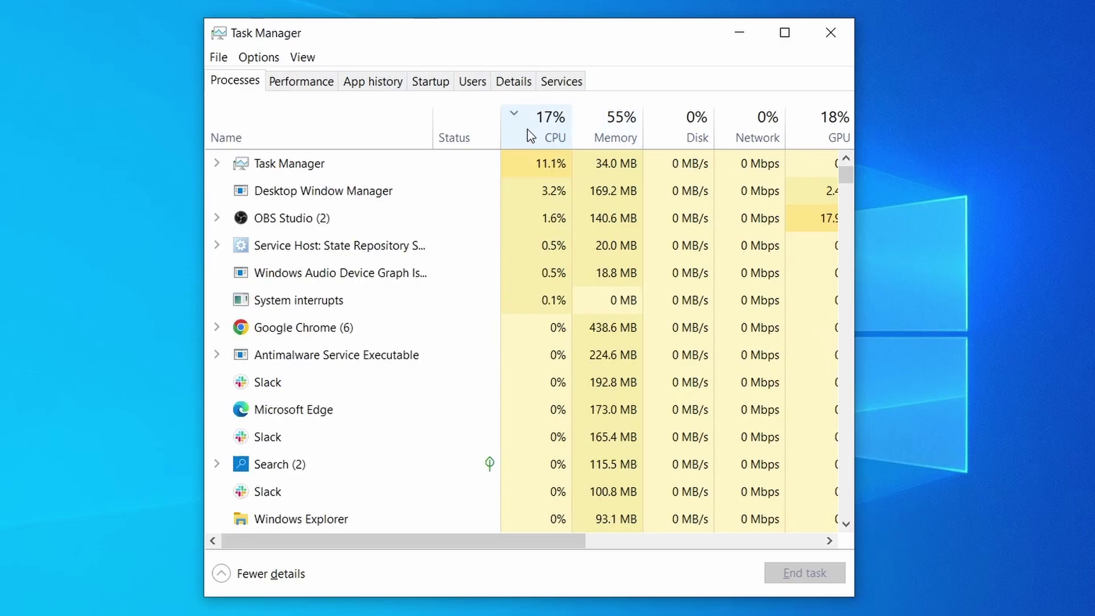
click(621, 124)
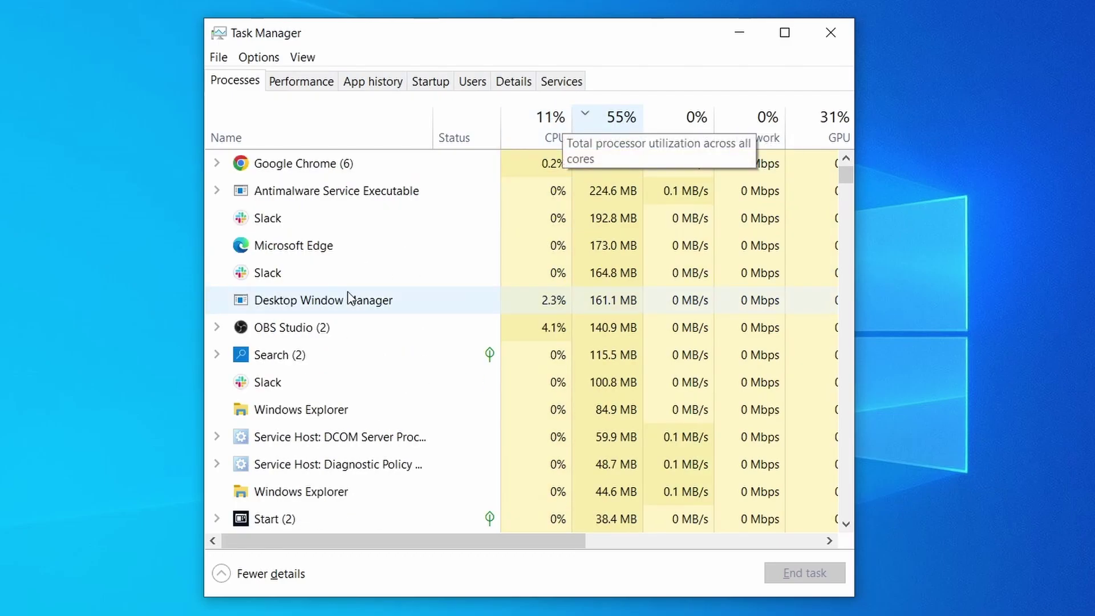
scroll(411, 342, down, 2)
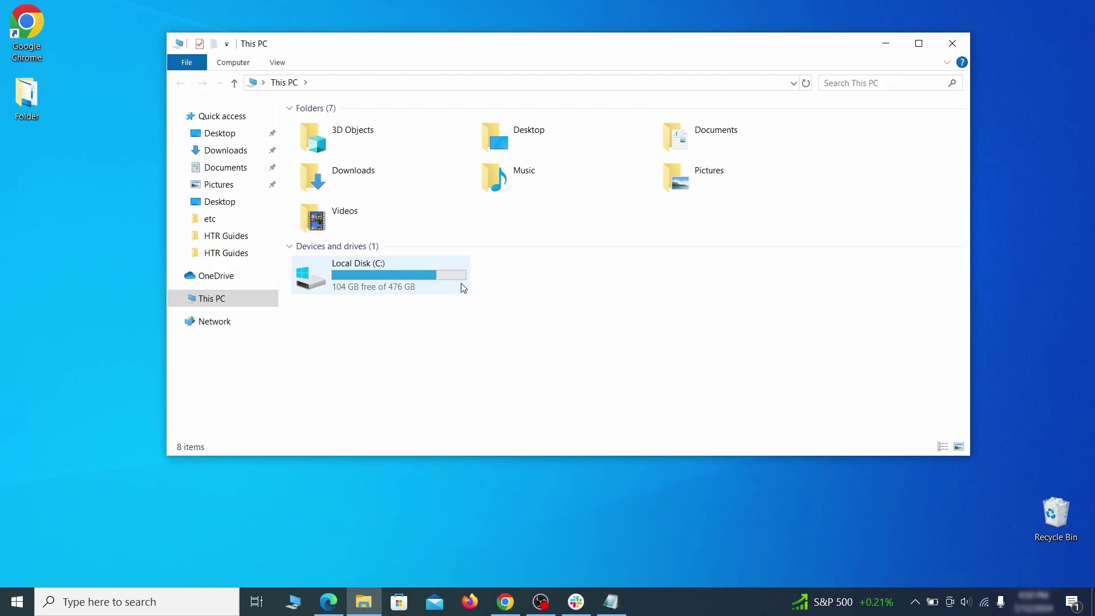
- Browse to C:\Users\<user>\AppData\Roaming in File Explorer
double_click(457, 284)
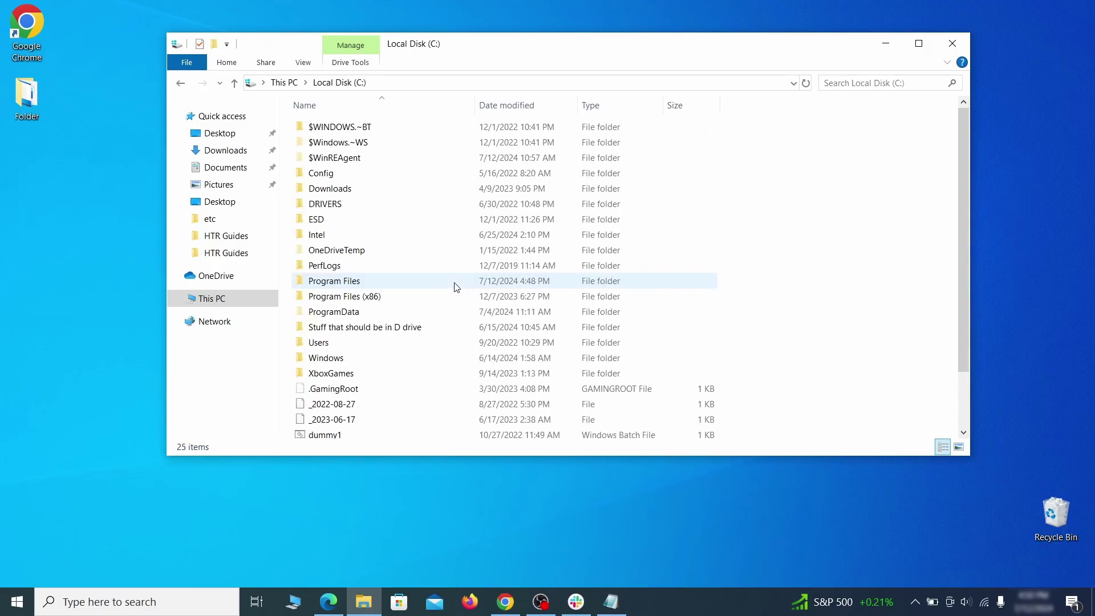
double_click(349, 343)
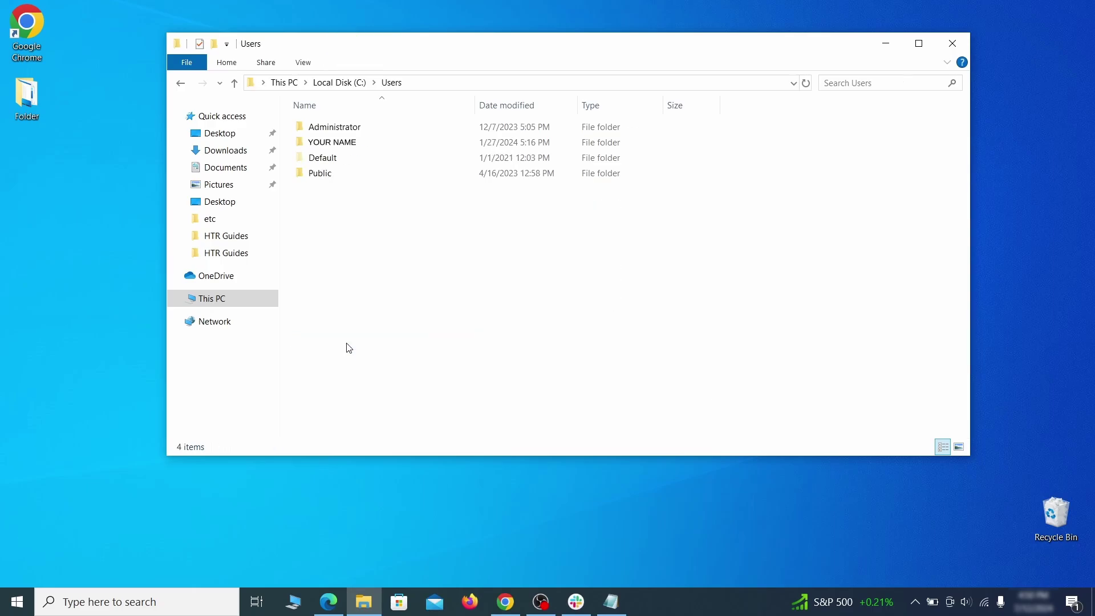
double_click(462, 147)
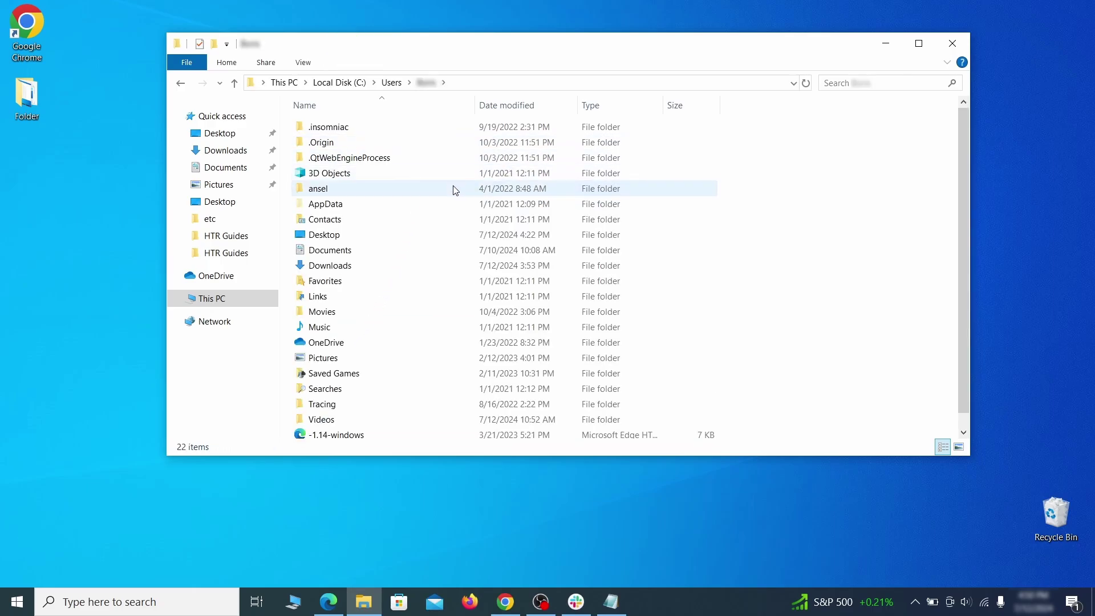
double_click(454, 204)
double_click(449, 159)
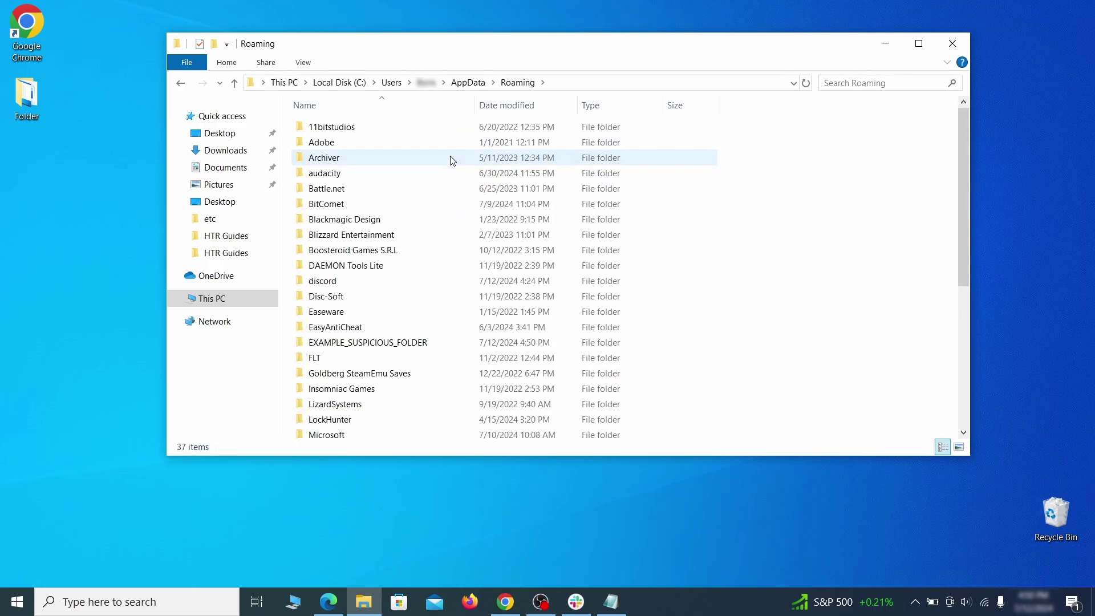
scroll(439, 205, down, 1)
scroll(438, 204, down, 1)
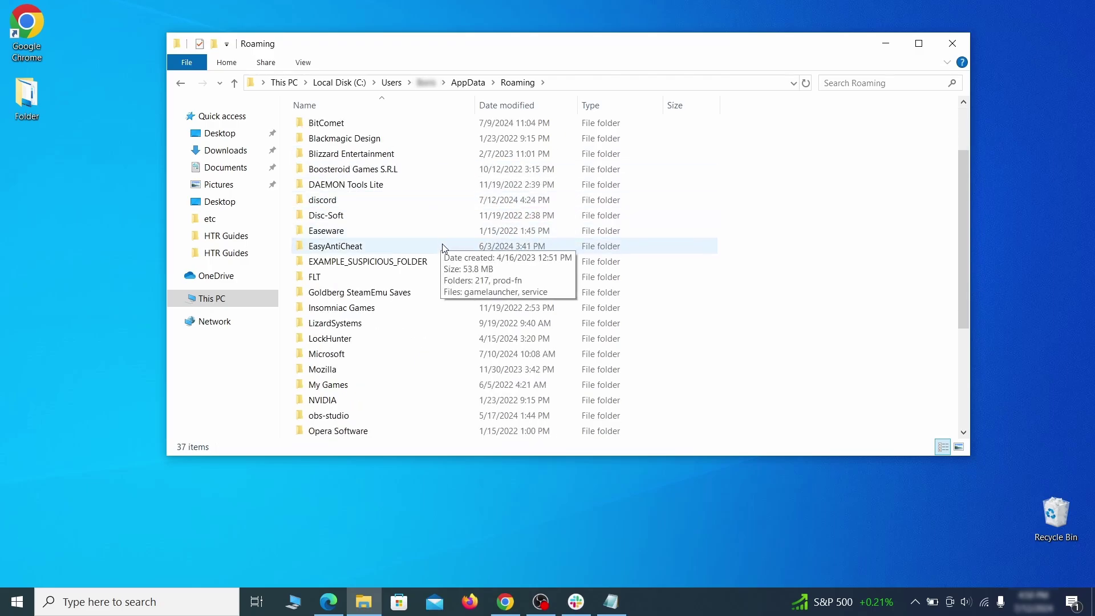
- Try deleting EXAMPLE_SUSPICIOUS_FOLDER, then send it to LockHunter for forced deletion
click(450, 263)
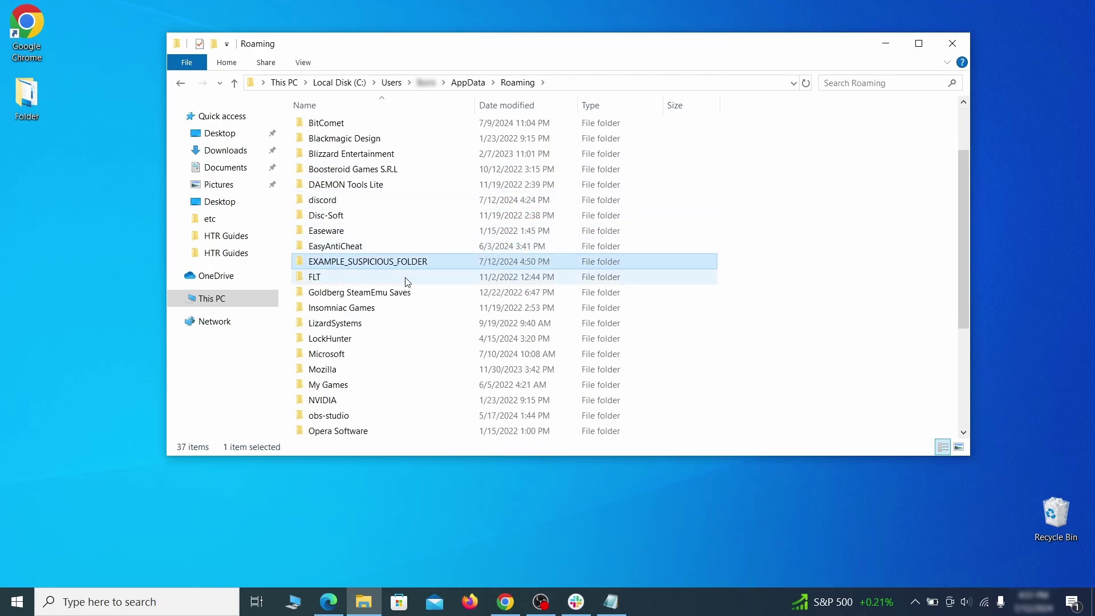
right_click(488, 265)
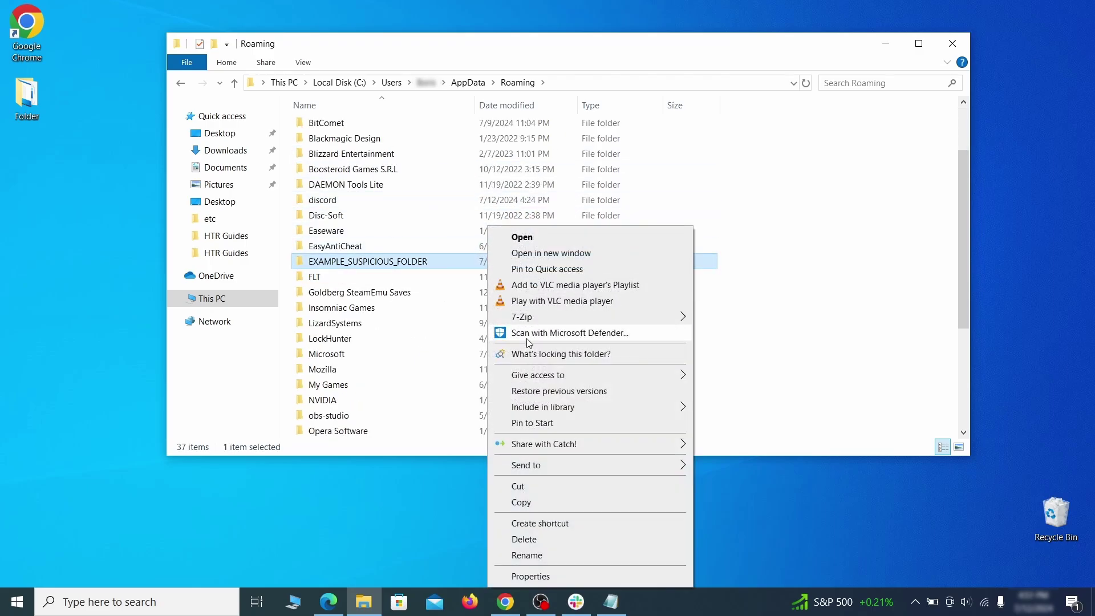
click(540, 540)
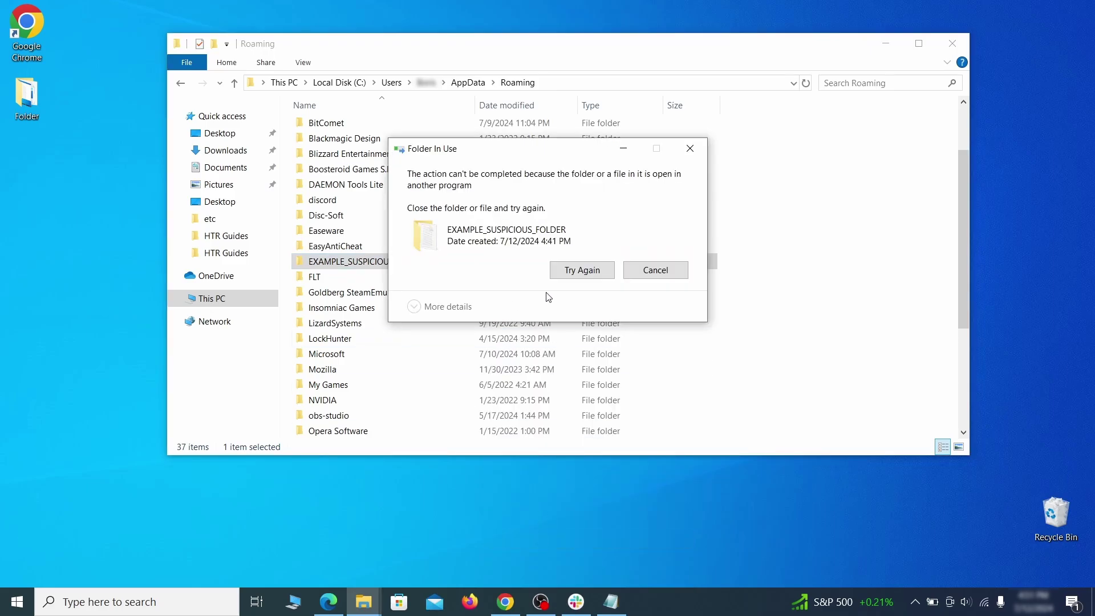
key(Escape)
right_click(464, 261)
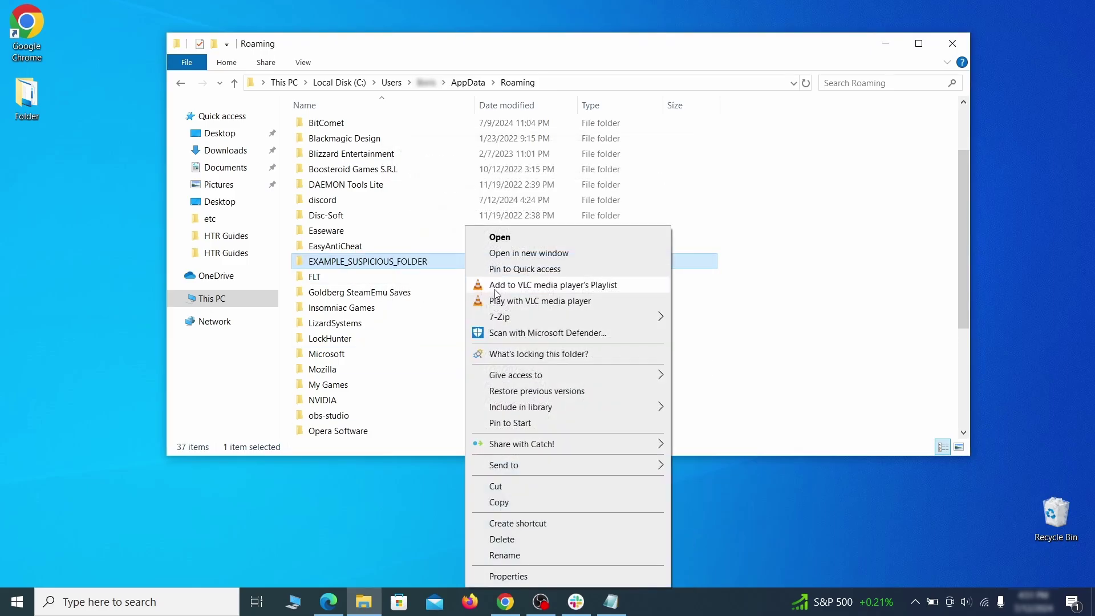
click(559, 352)
click(491, 143)
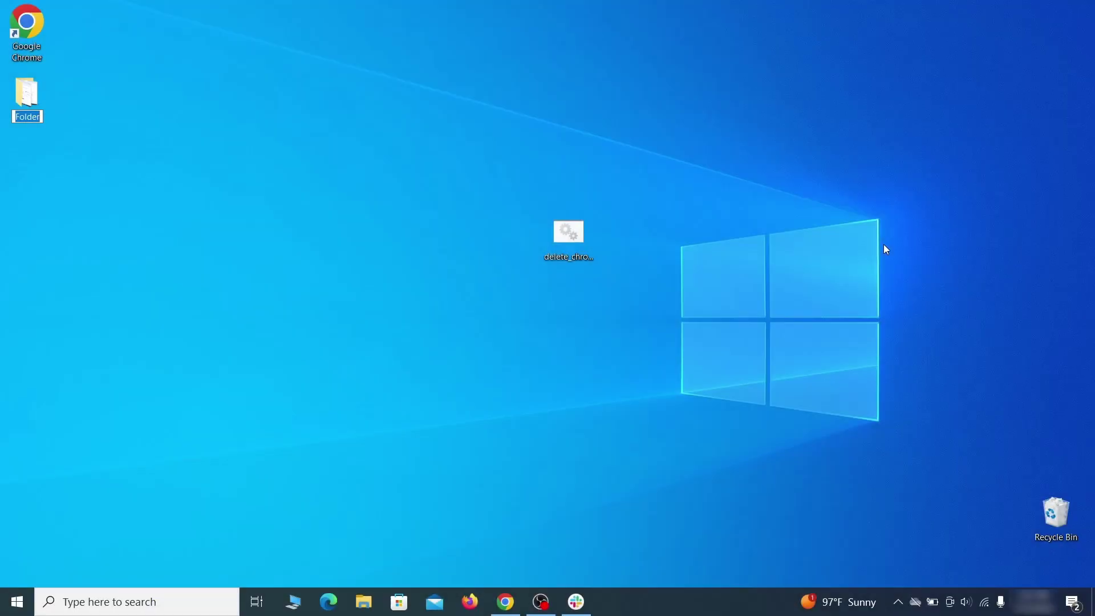
- Open the Local Group Policy Editor and expand Computer Configuration's Administrative Templates
key(super)
text(edit group policy)
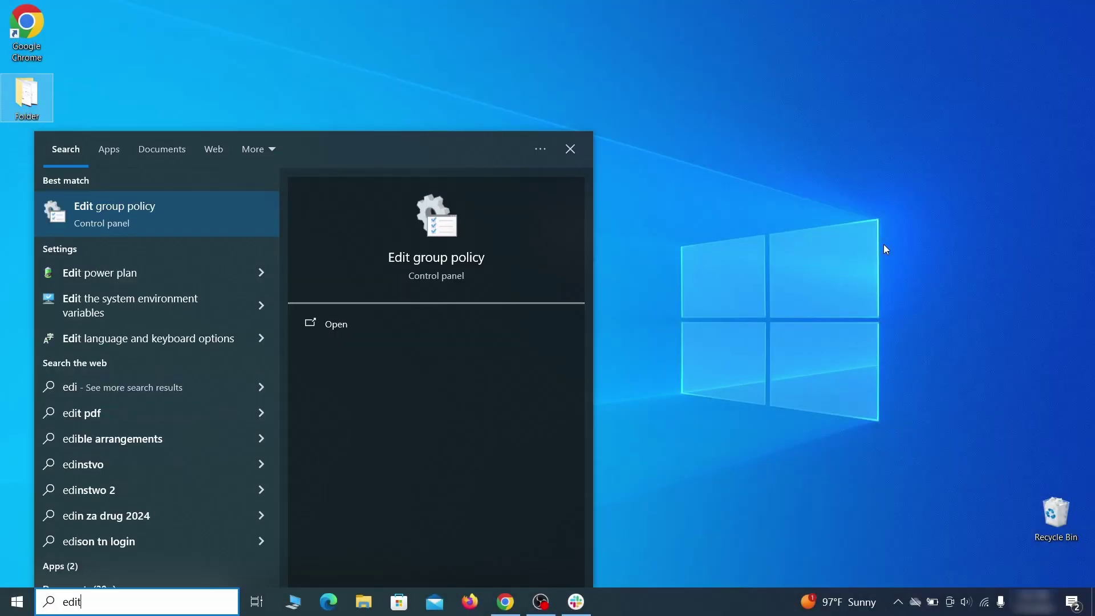
click(147, 215)
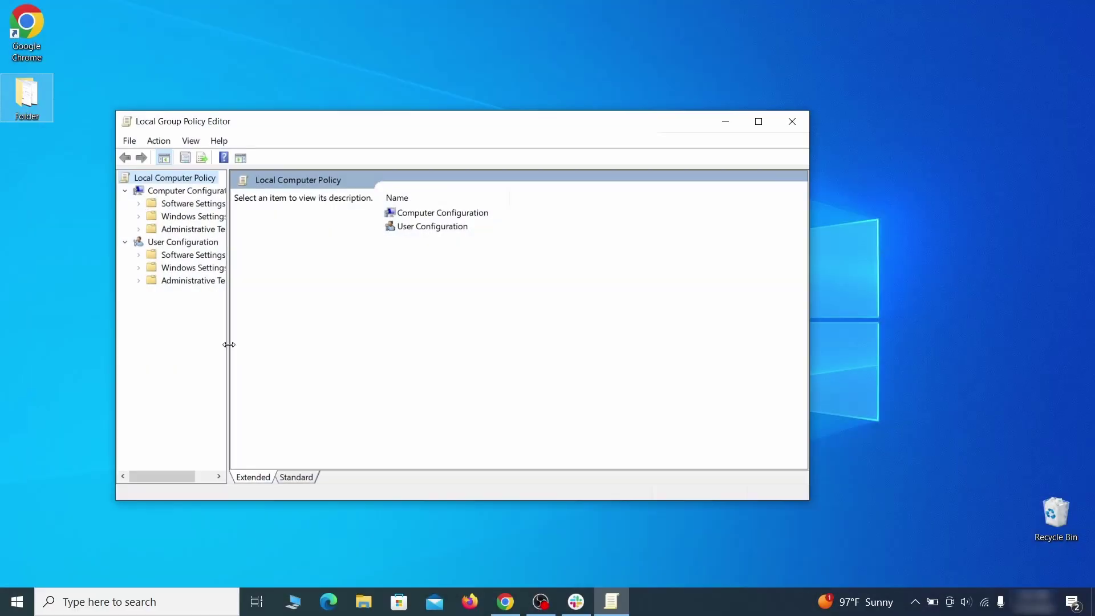
click(180, 191)
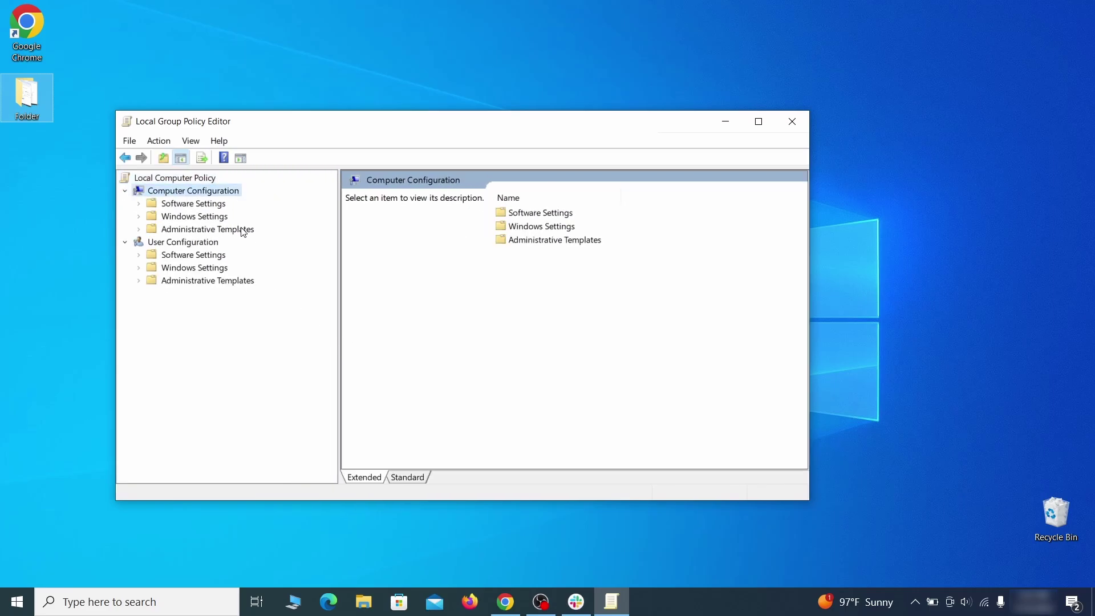
click(243, 230)
- Remove the chrome template via Add/Remove Templates and close the list
right_click(244, 230)
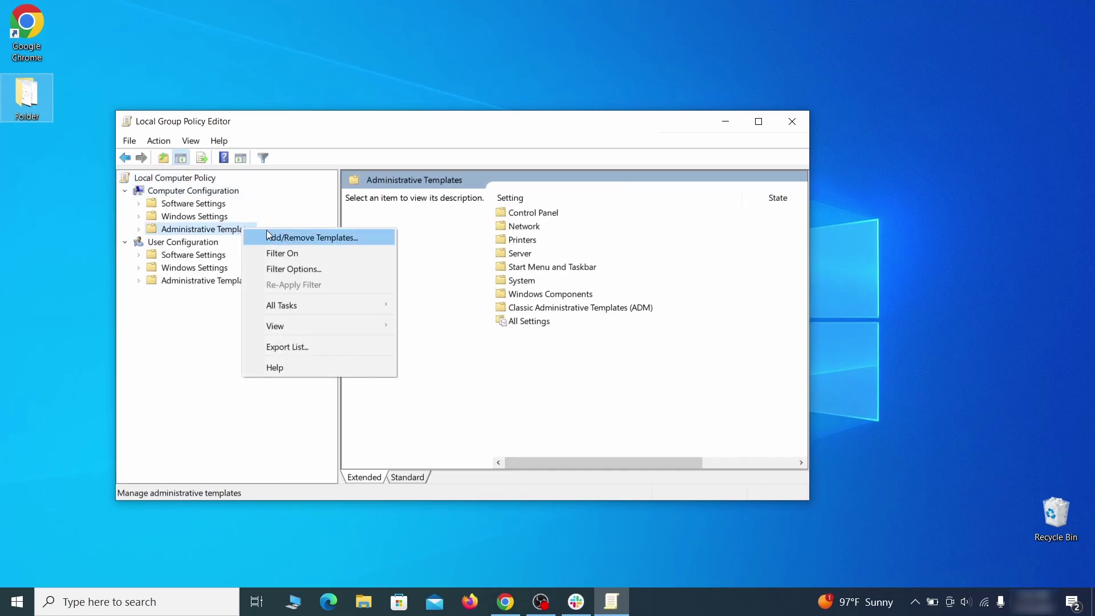
click(349, 239)
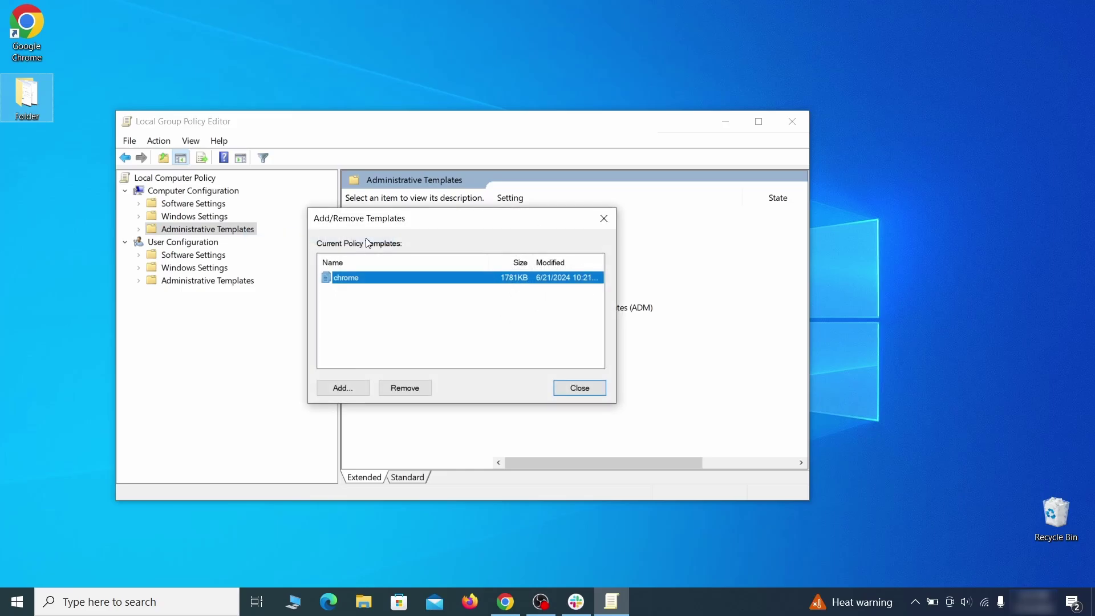
click(405, 387)
click(589, 387)
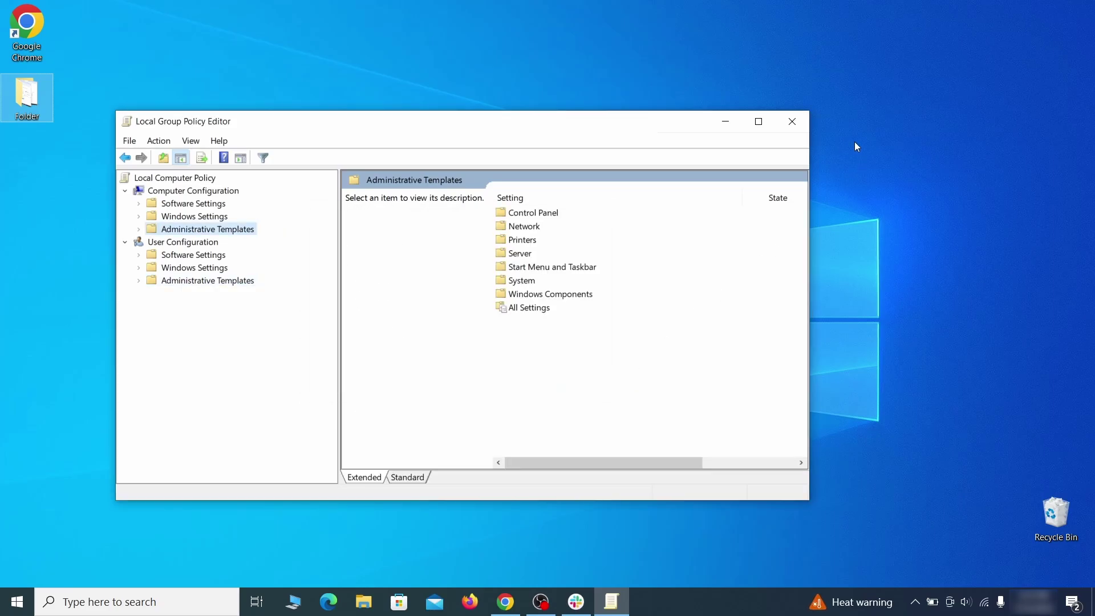
- Close the Group Policy Editor and restart the computer
click(792, 123)
click(18, 601)
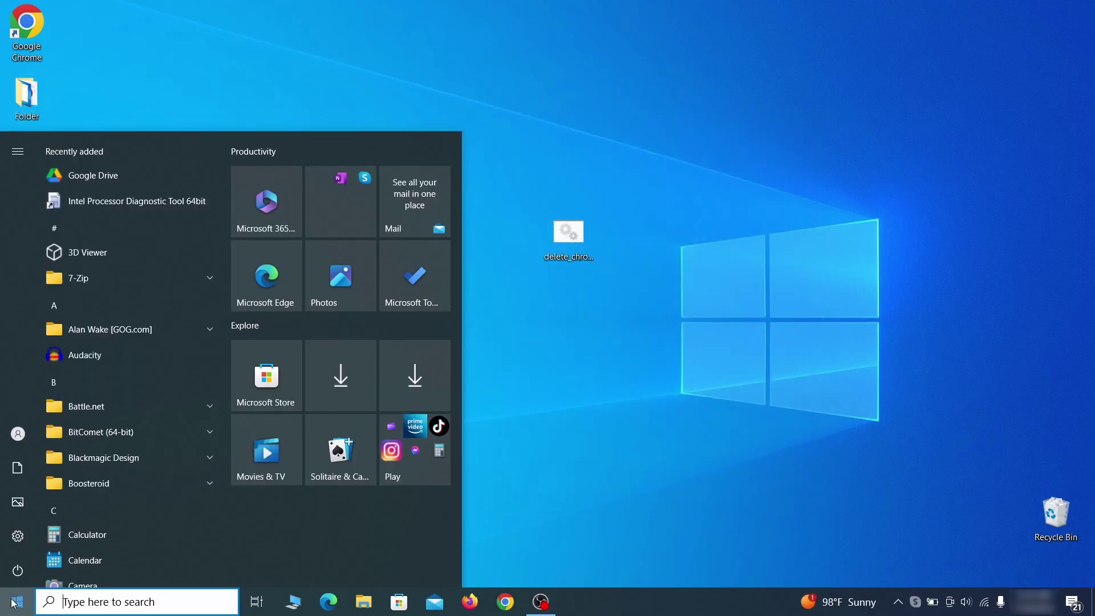
click(18, 568)
click(95, 533)
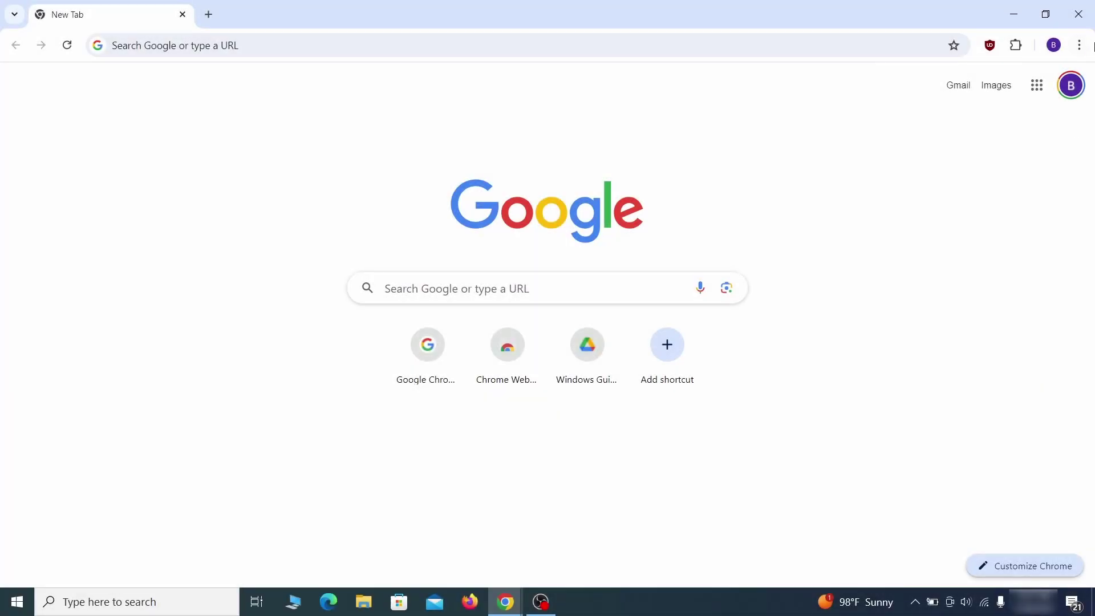
click(1080, 46)
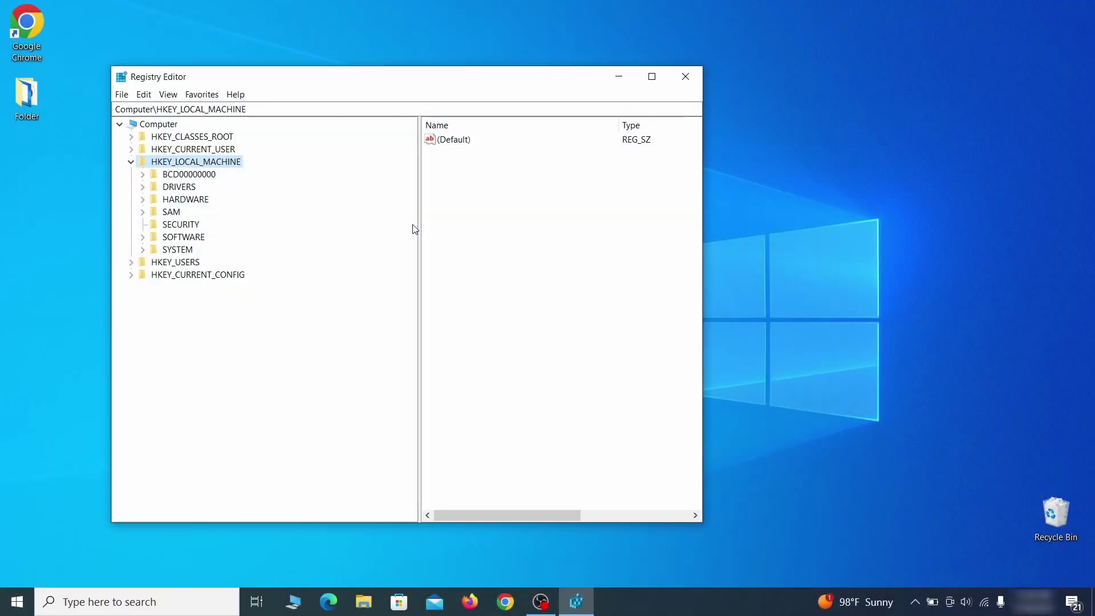
- Expand BCD00000000 > Objects > b2721d73 > Elements and cancel deleting key 12000004
click(143, 174)
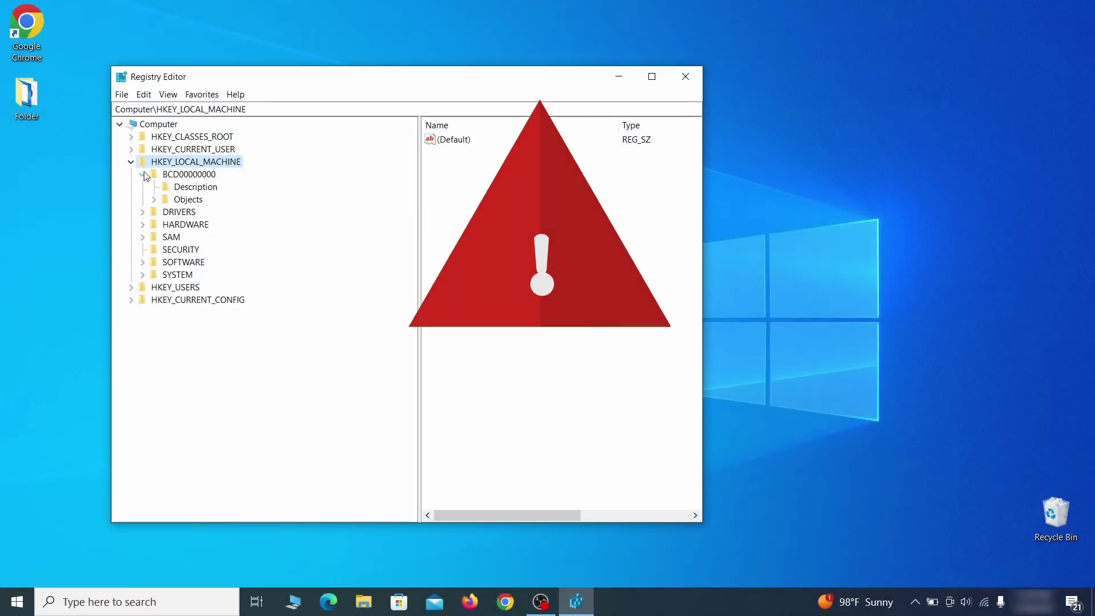
click(154, 199)
click(165, 325)
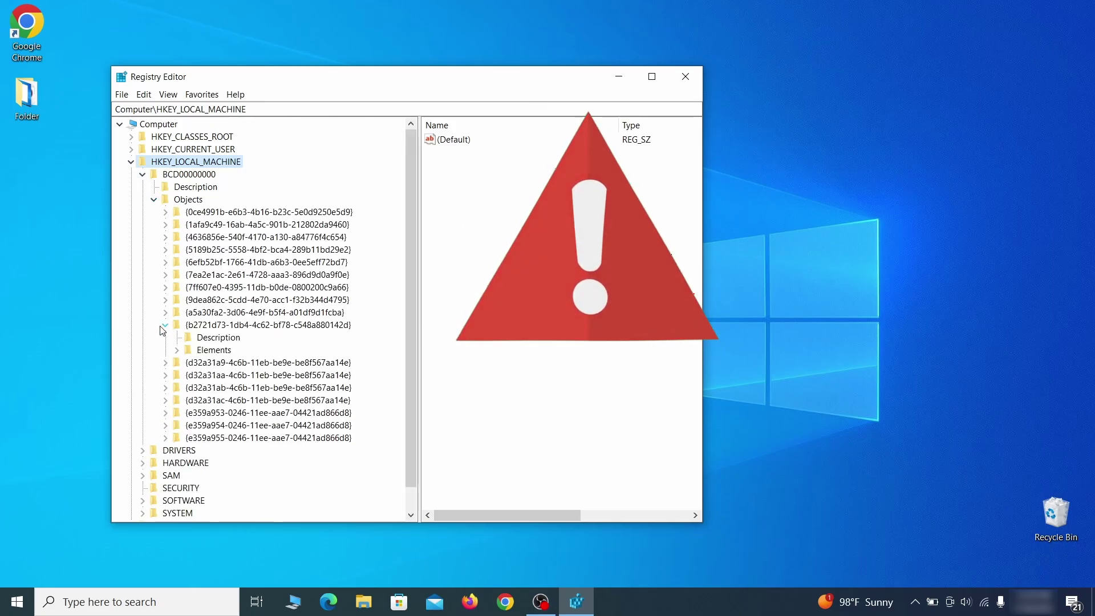
click(177, 350)
click(228, 387)
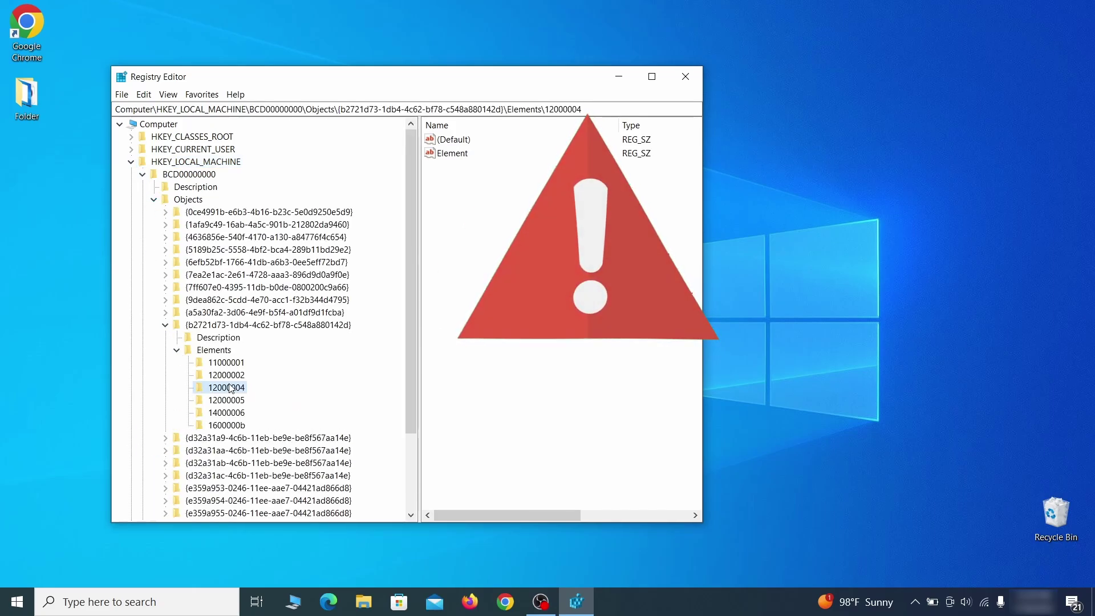
right_click(228, 388)
click(282, 436)
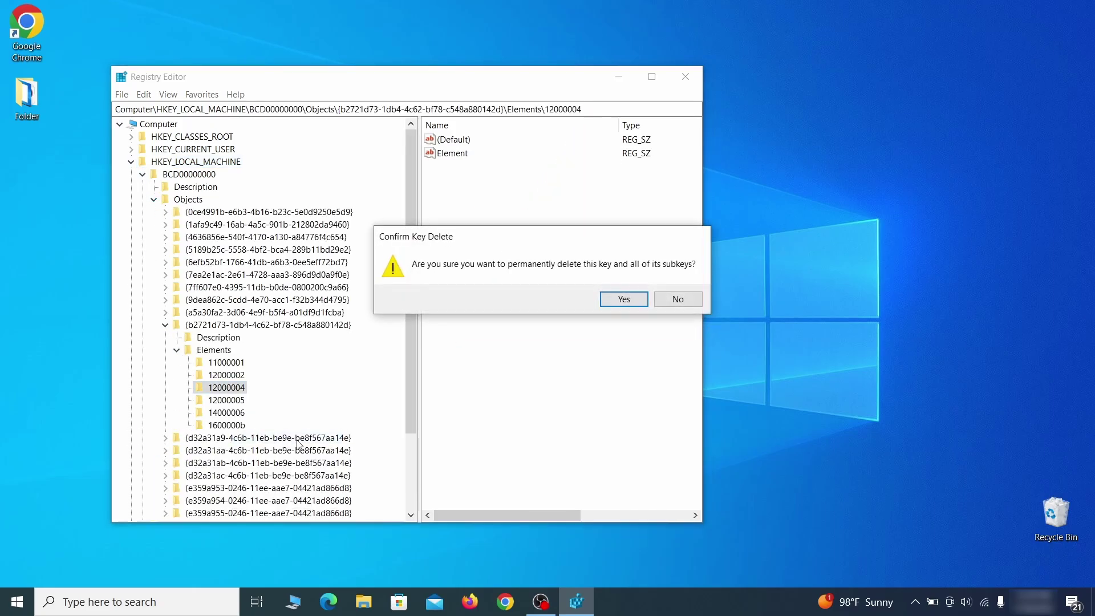
click(689, 302)
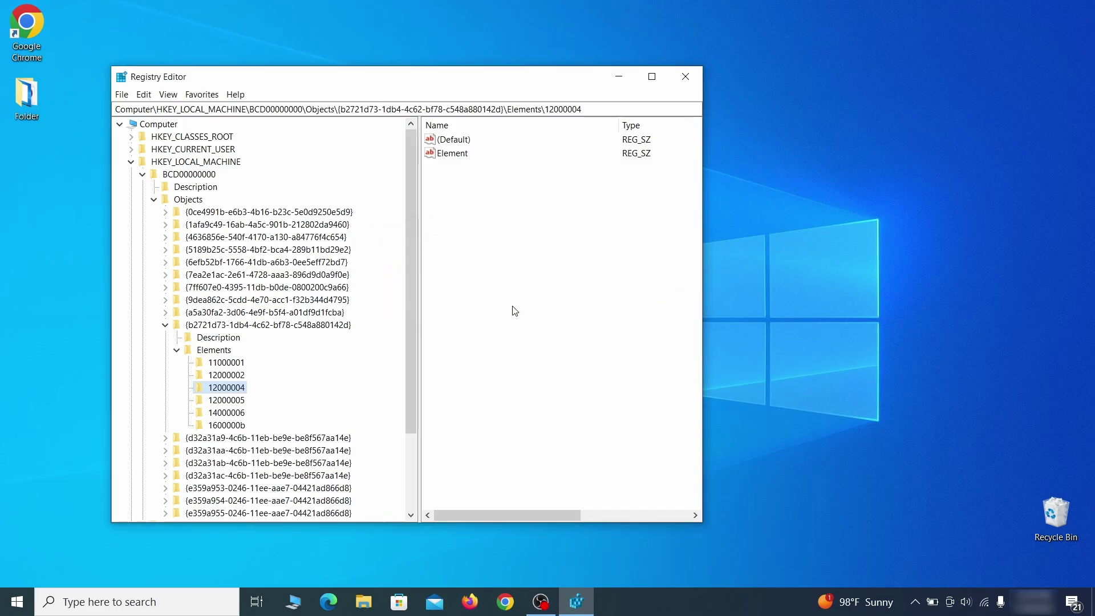
scroll(181, 438, down, 3)
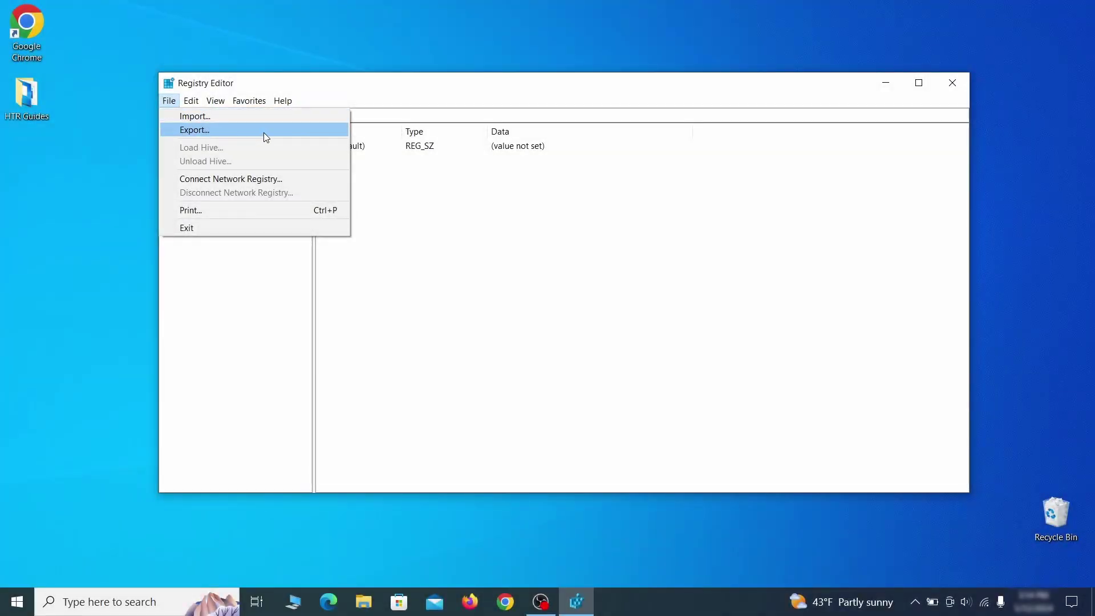
- Export a registry backup as Registry Backup 1, then select it in the Import Registry File dialog
click(263, 130)
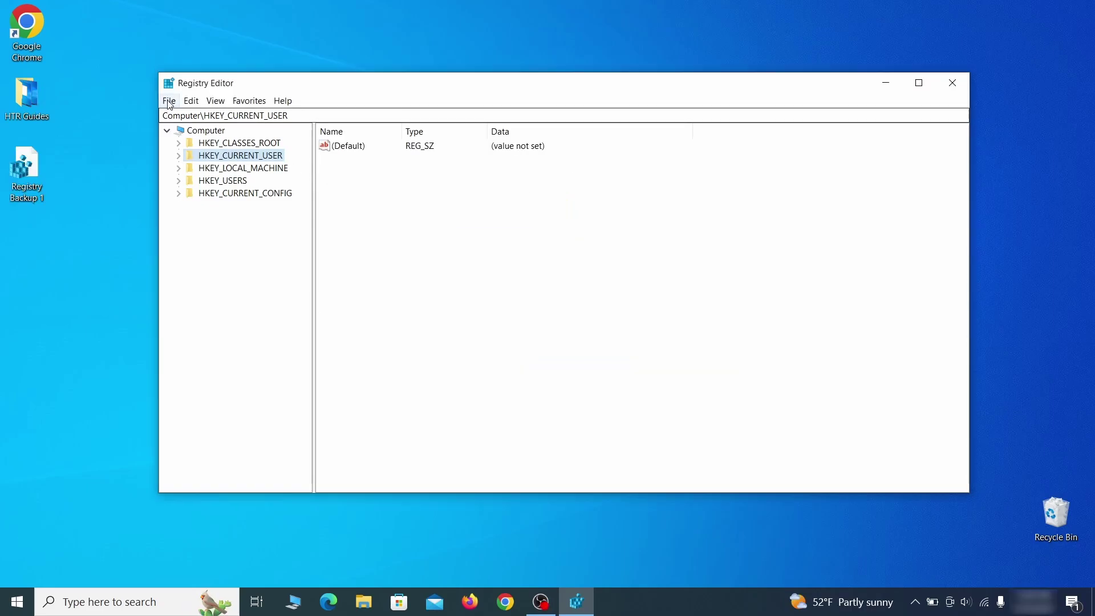
click(169, 101)
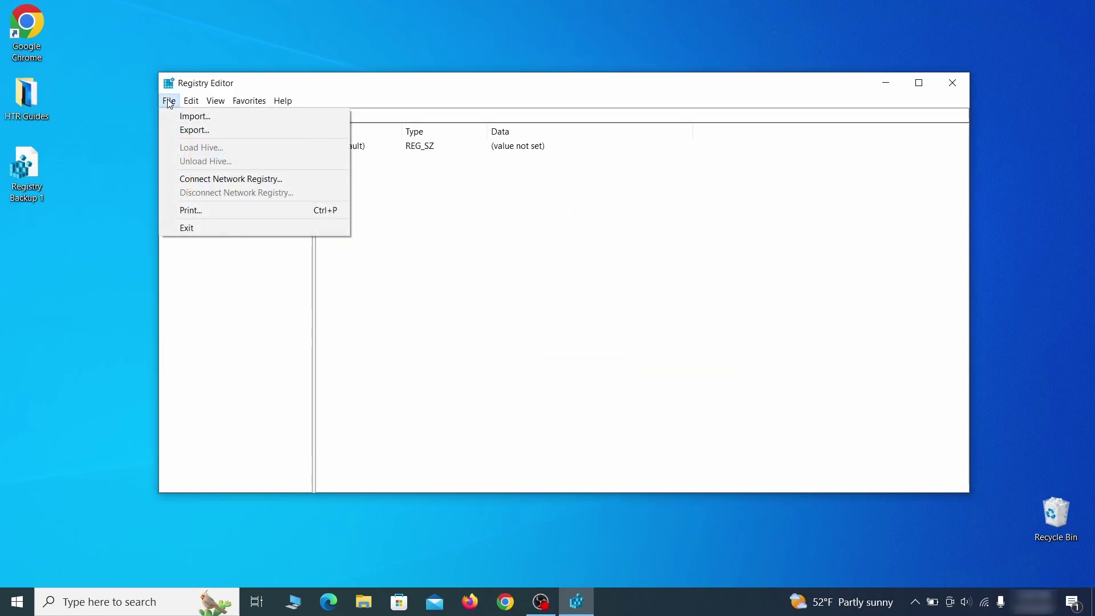
click(236, 118)
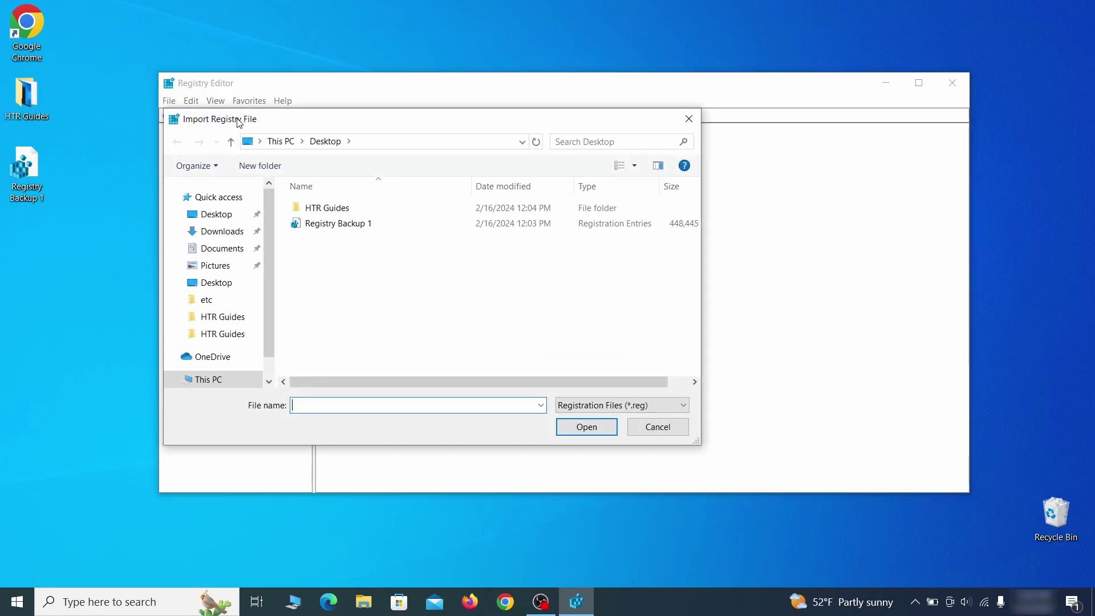
click(374, 224)
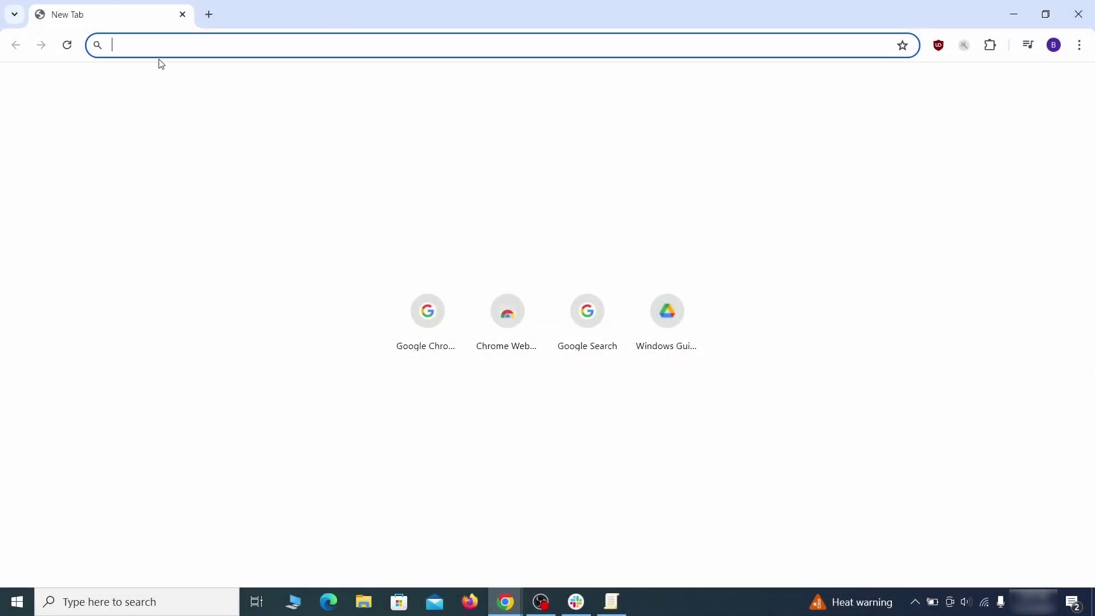
- Copy the HomepageLocation value from chrome://policy into the Notepad document
text(chrome://policy)
key(Return)
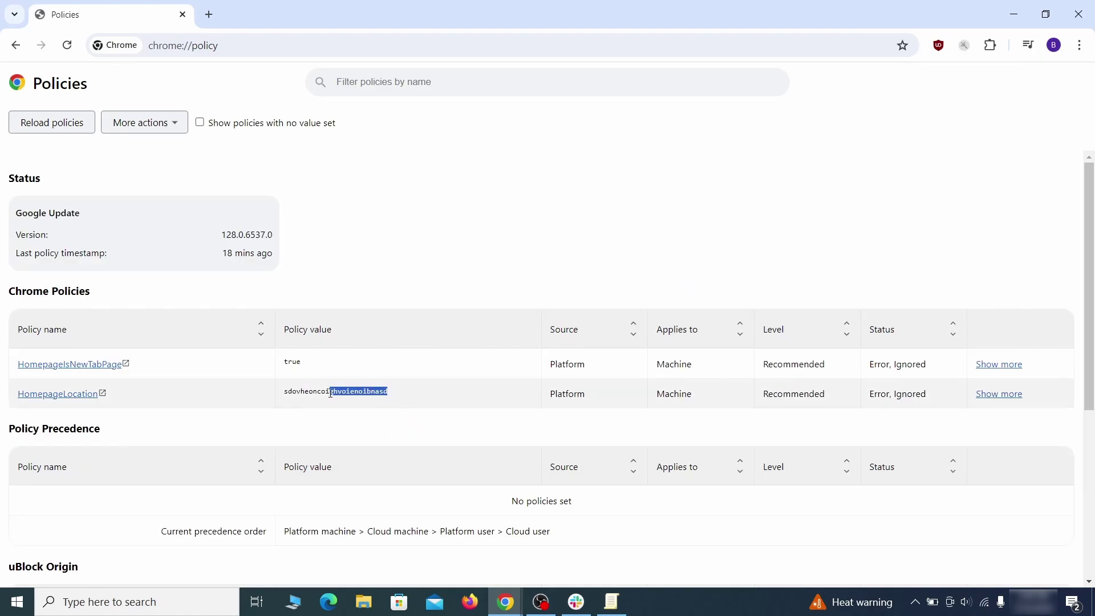
right_click(312, 391)
click(341, 404)
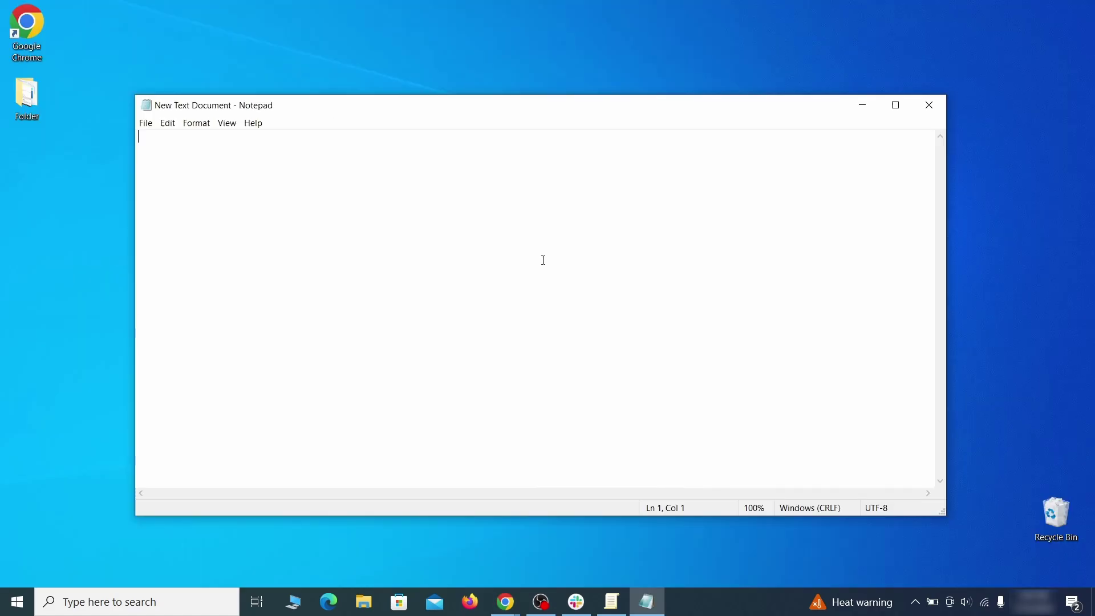
right_click(543, 252)
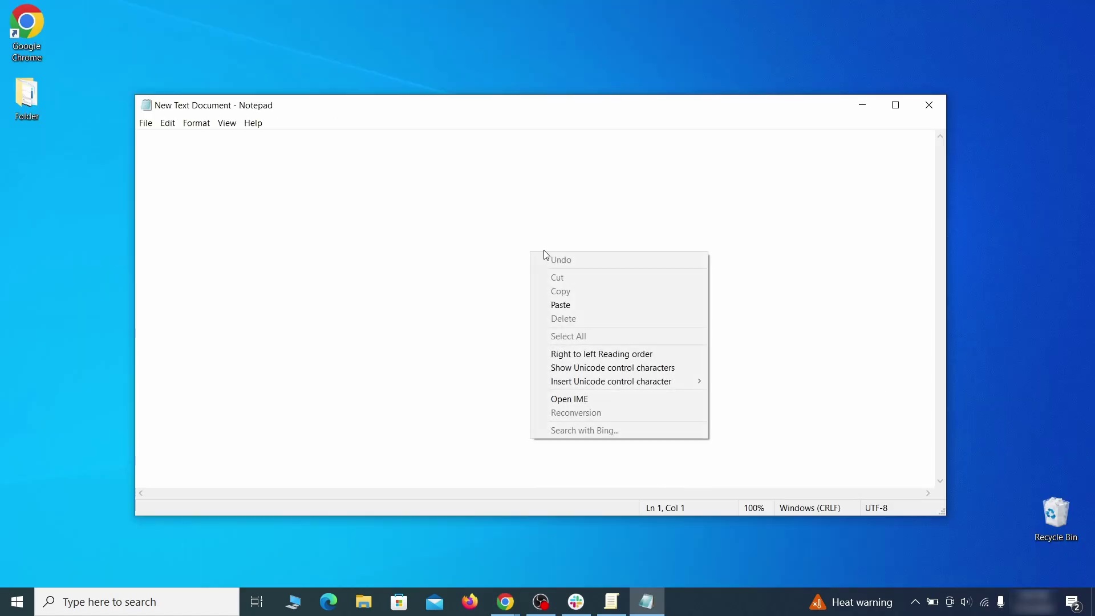
click(574, 303)
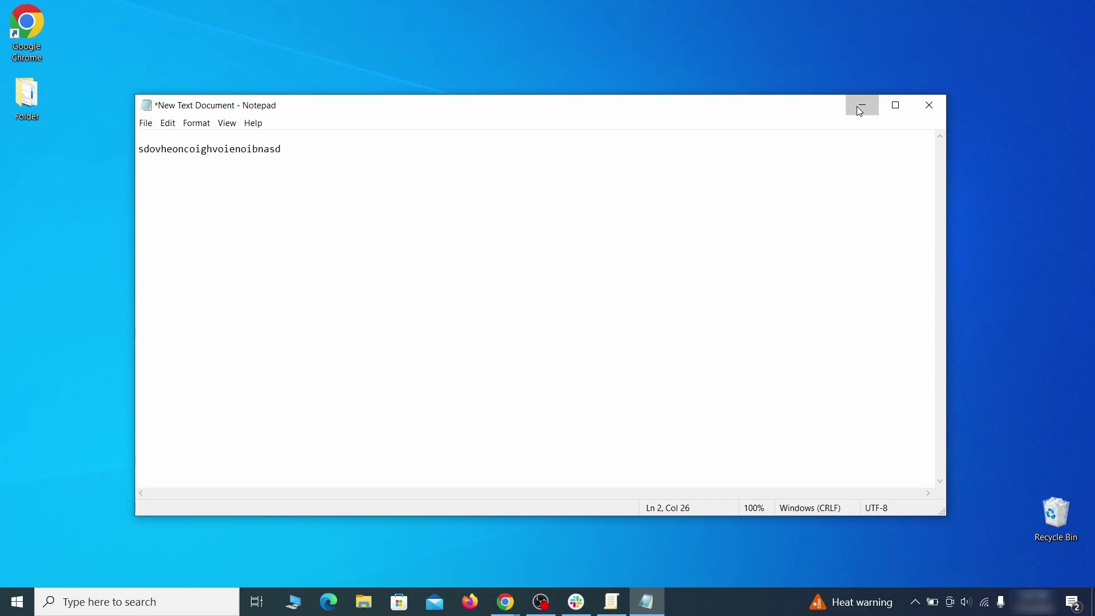
- Minimize Notepad and bring up Chrome's main menu
click(861, 110)
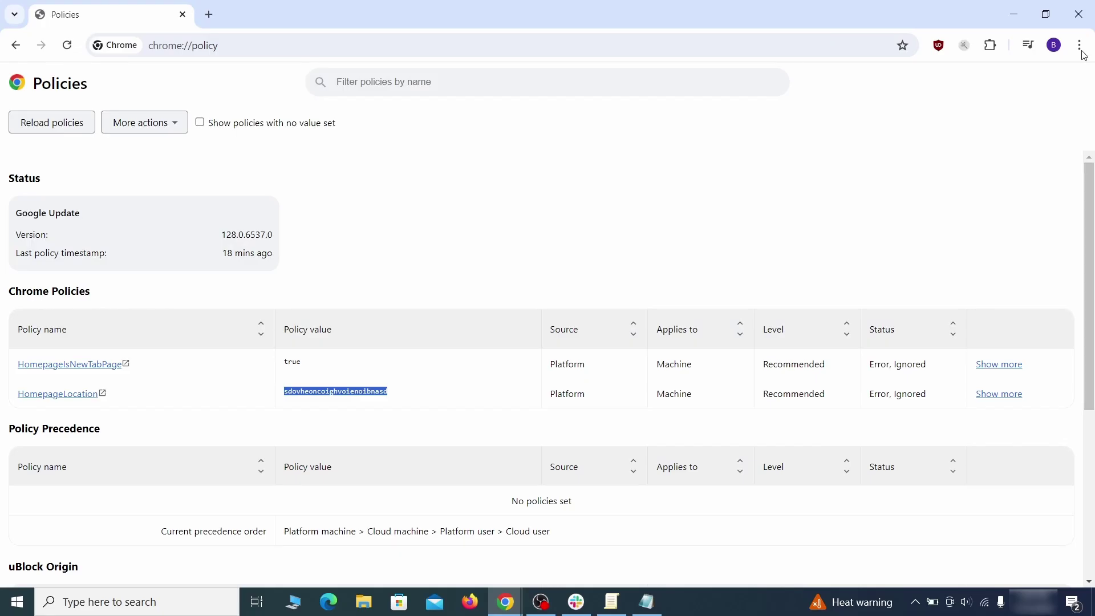
click(1079, 45)
mouse_move(919, 268)
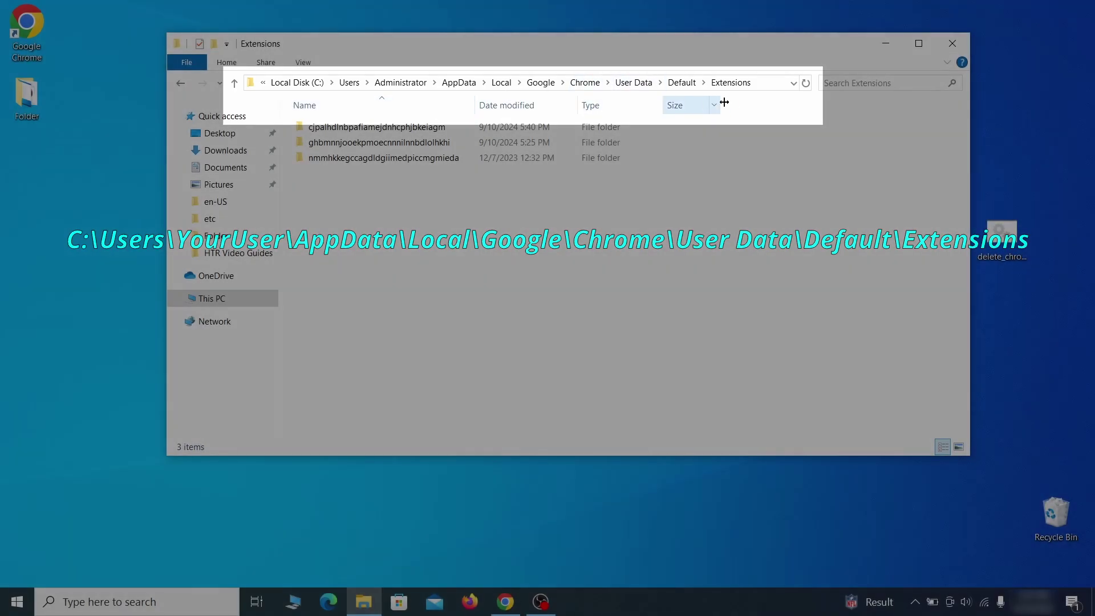
- Delete the three extension folders in User Data\Default\Extensions and close the Explorer window
drag(408, 183, 462, 139)
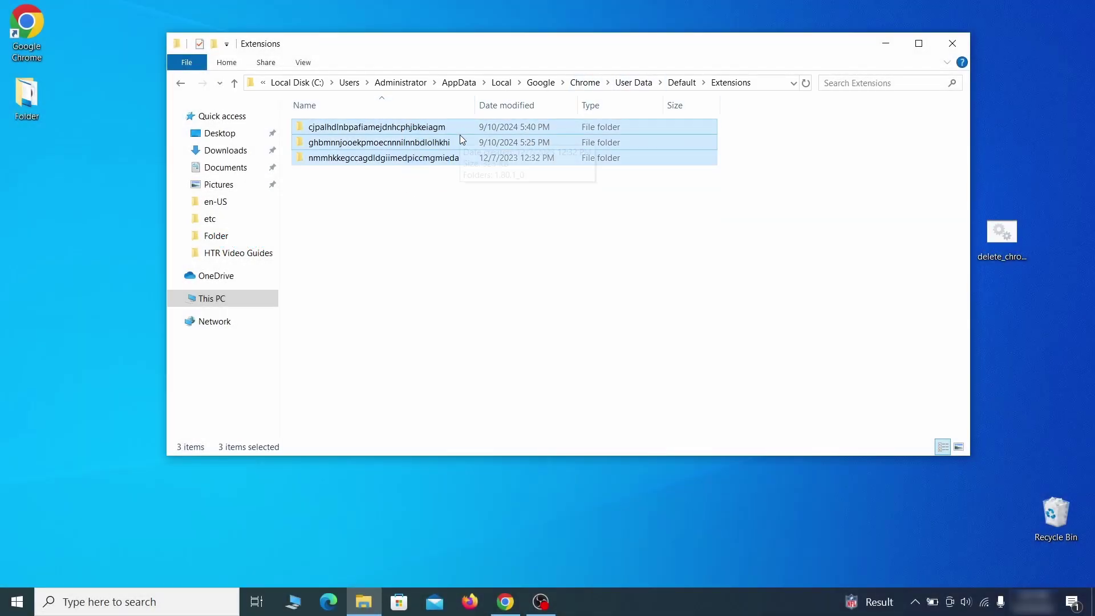
right_click(461, 137)
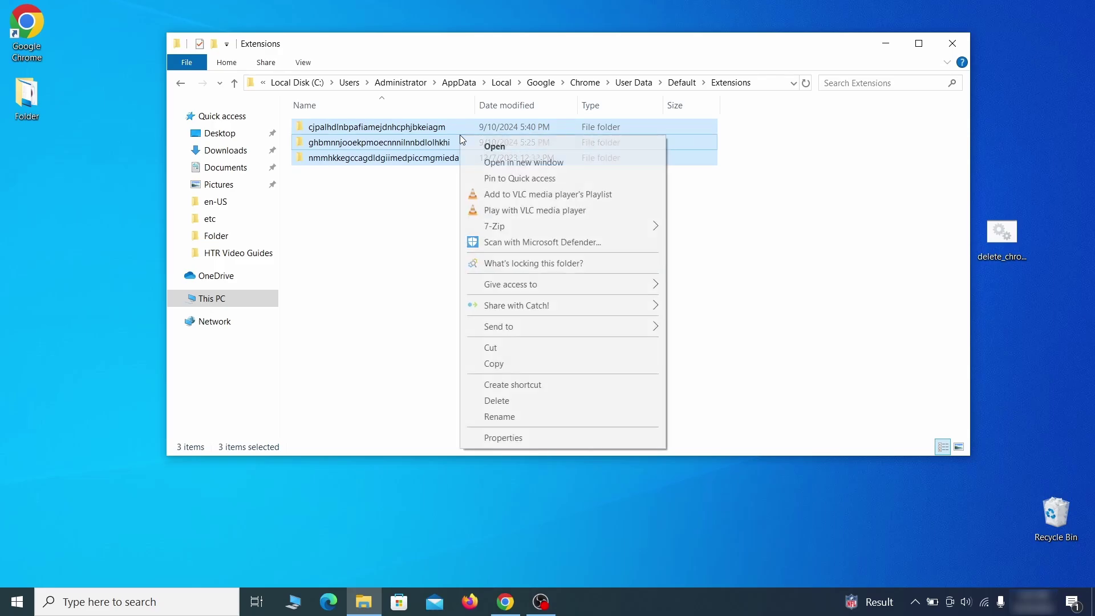
click(506, 402)
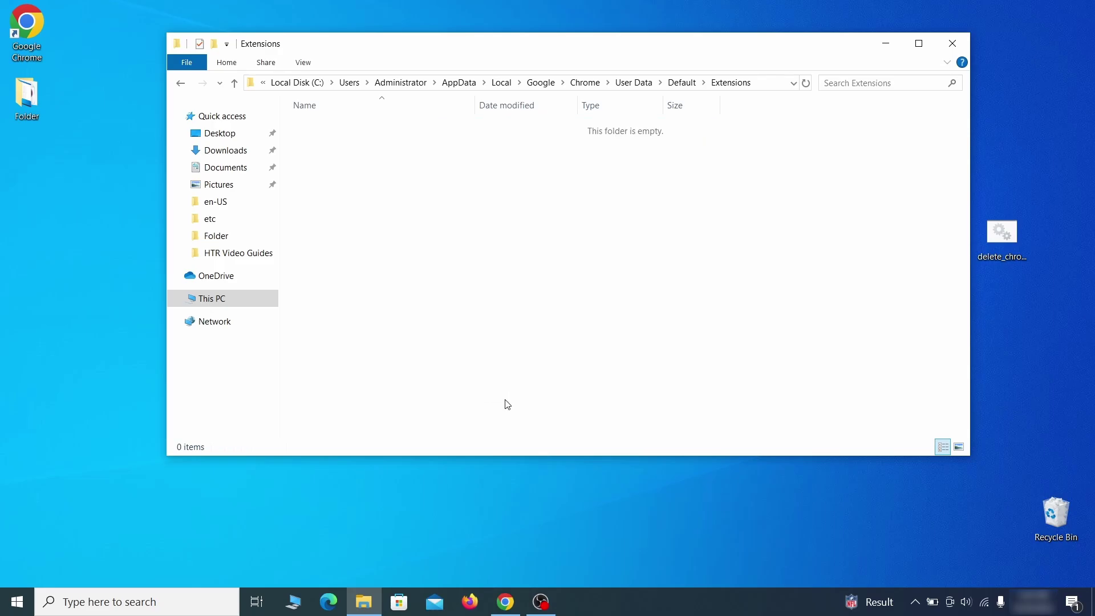
click(951, 44)
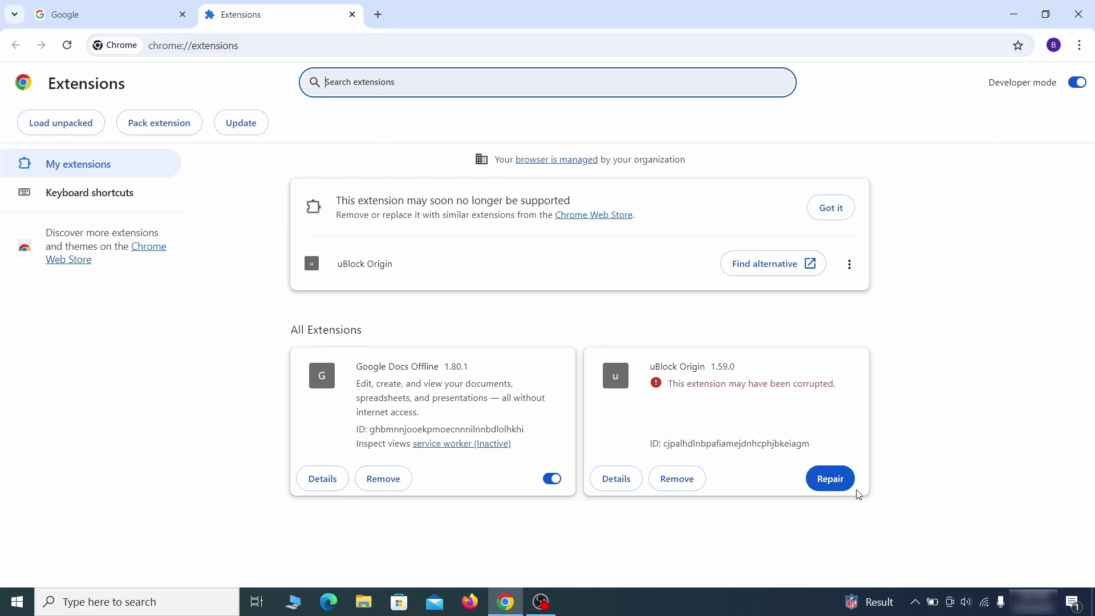
- Repair the corrupted uBlock Origin extension and turn on Developer mode
click(831, 480)
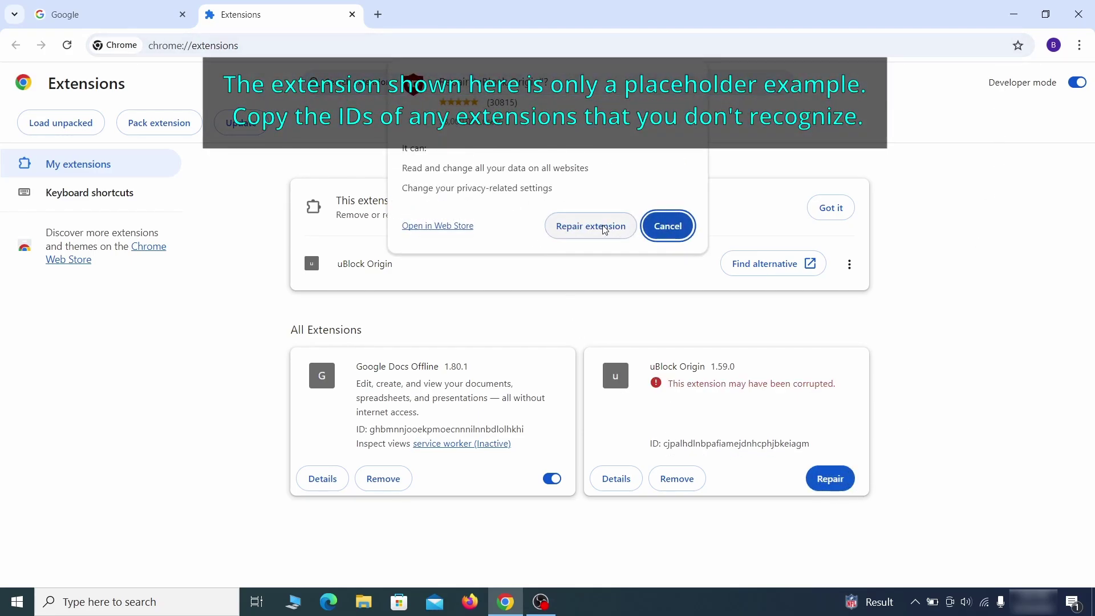
click(588, 225)
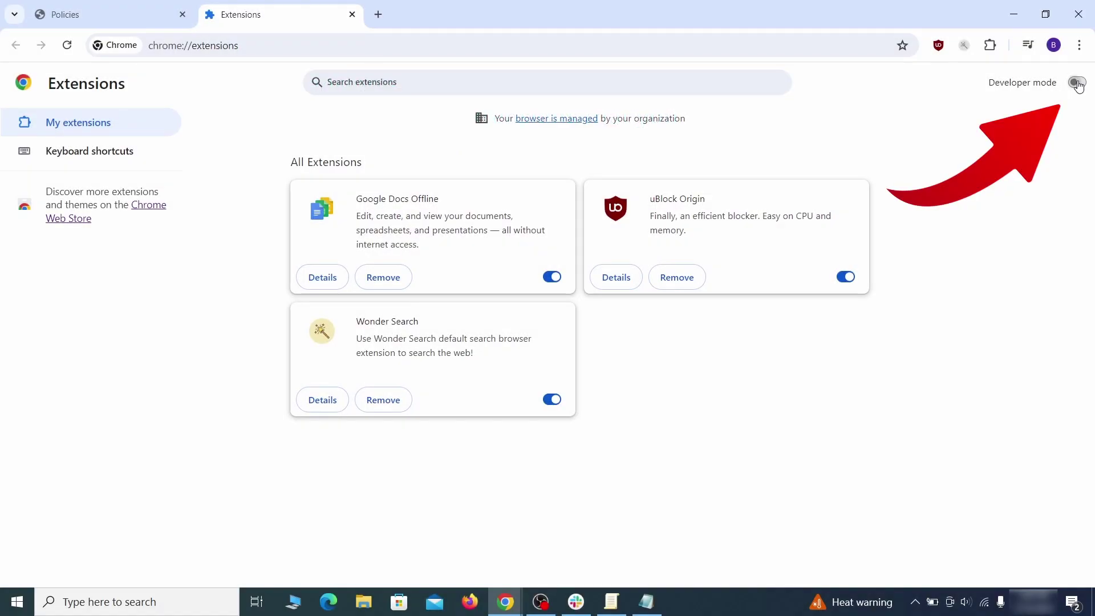
click(1077, 83)
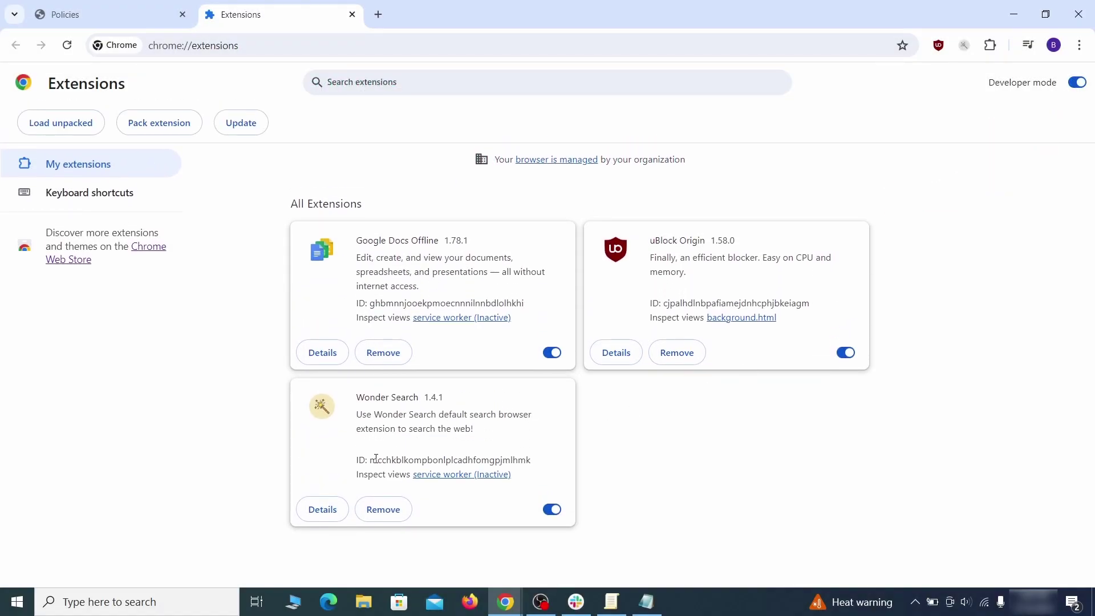
- Copy Wonder Search's extension ID into Notepad as a second line
drag(373, 462, 518, 459)
right_click(530, 460)
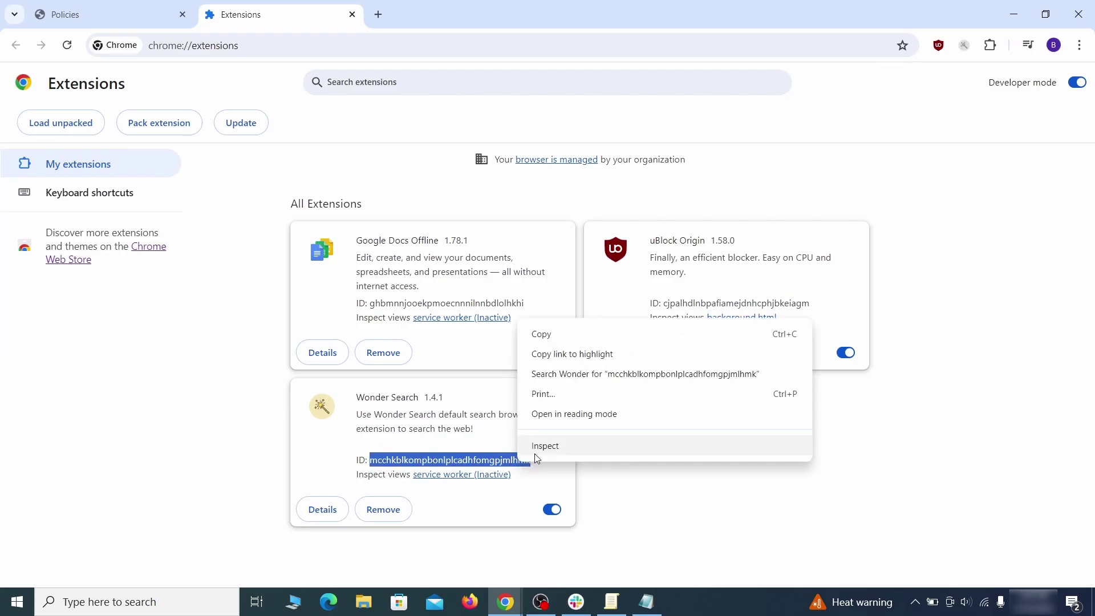
click(541, 336)
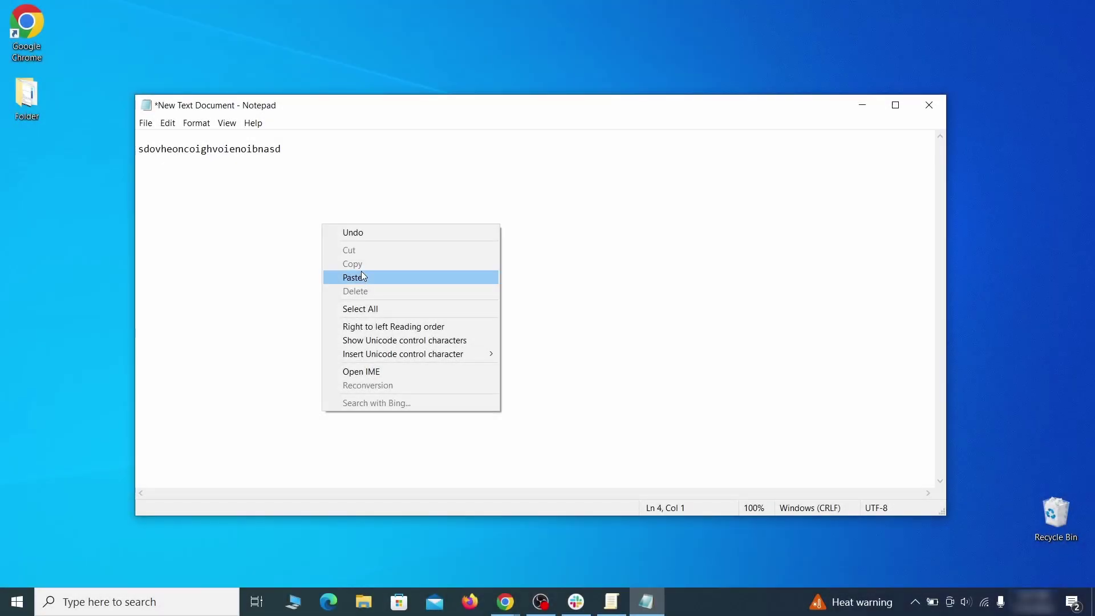
click(363, 276)
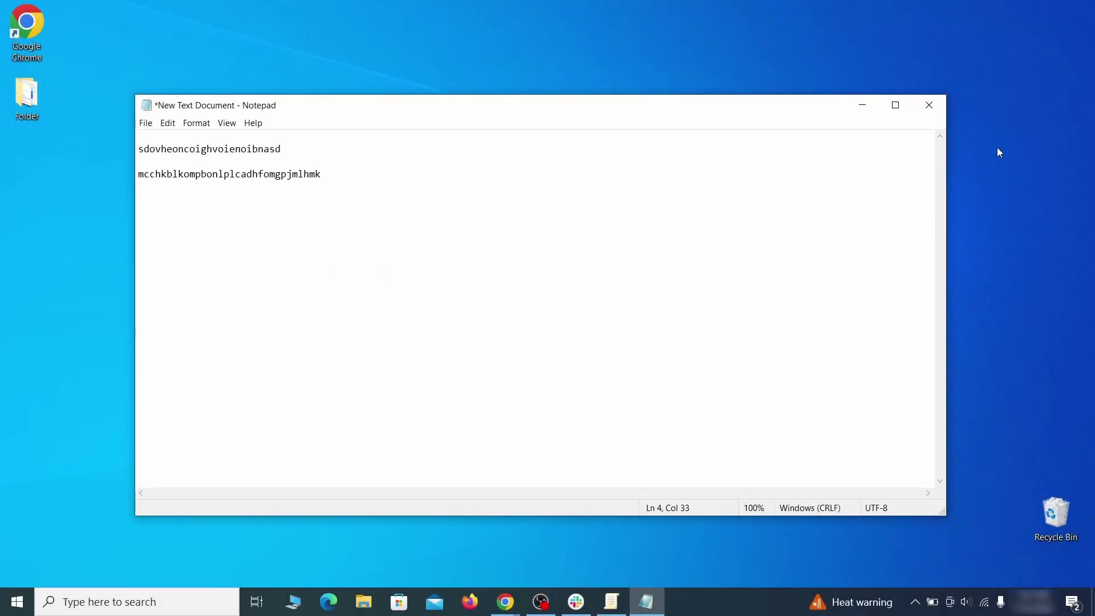
- Launch Registry Editor (regedit) as administrator
click(861, 106)
click(16, 604)
text(regedit)
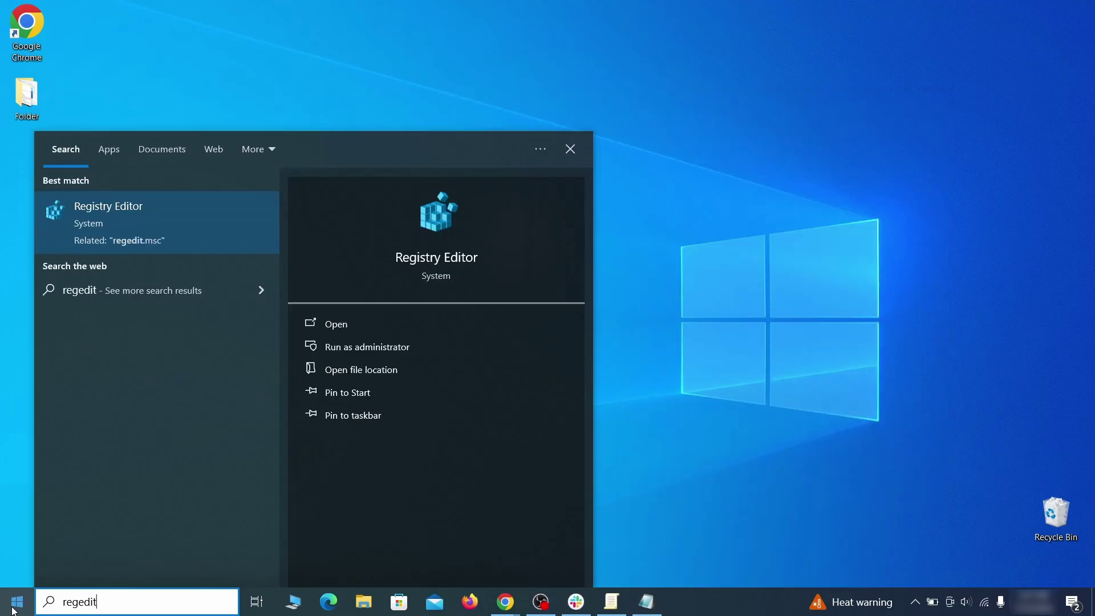
right_click(219, 218)
click(251, 235)
- Search the registry for the homepage value copied from Notepad's first line
key(ctrl+f)
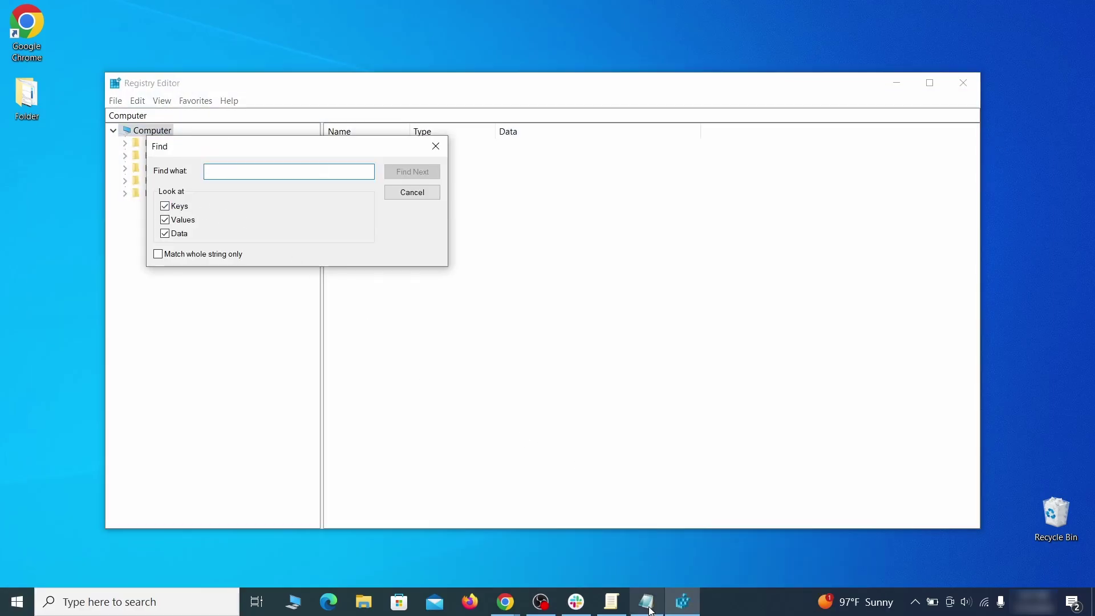
click(650, 611)
right_click(246, 151)
click(276, 195)
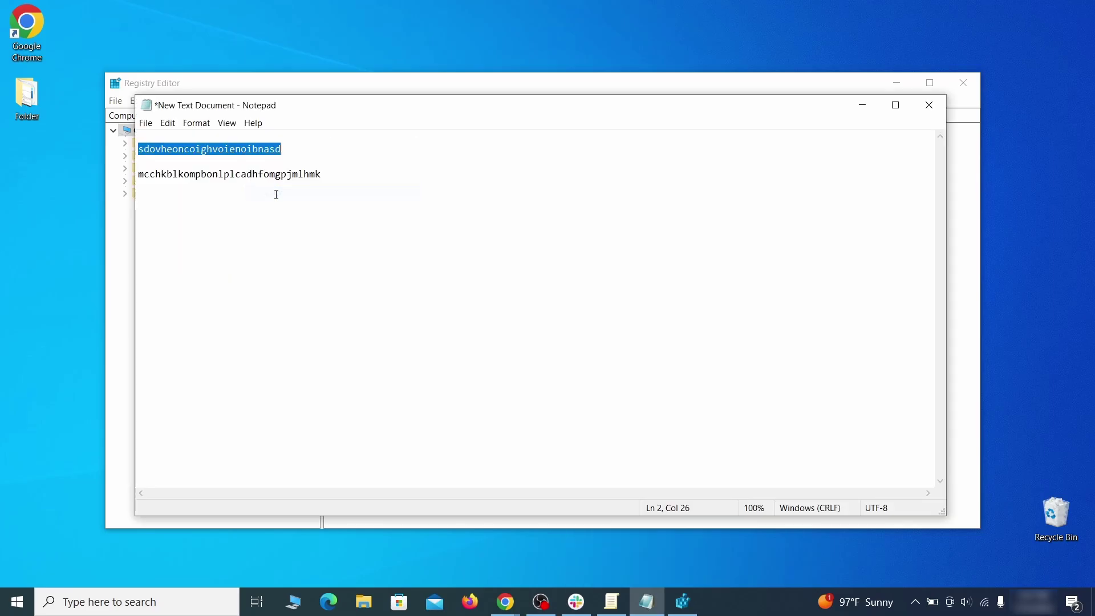
click(111, 210)
right_click(244, 172)
click(288, 228)
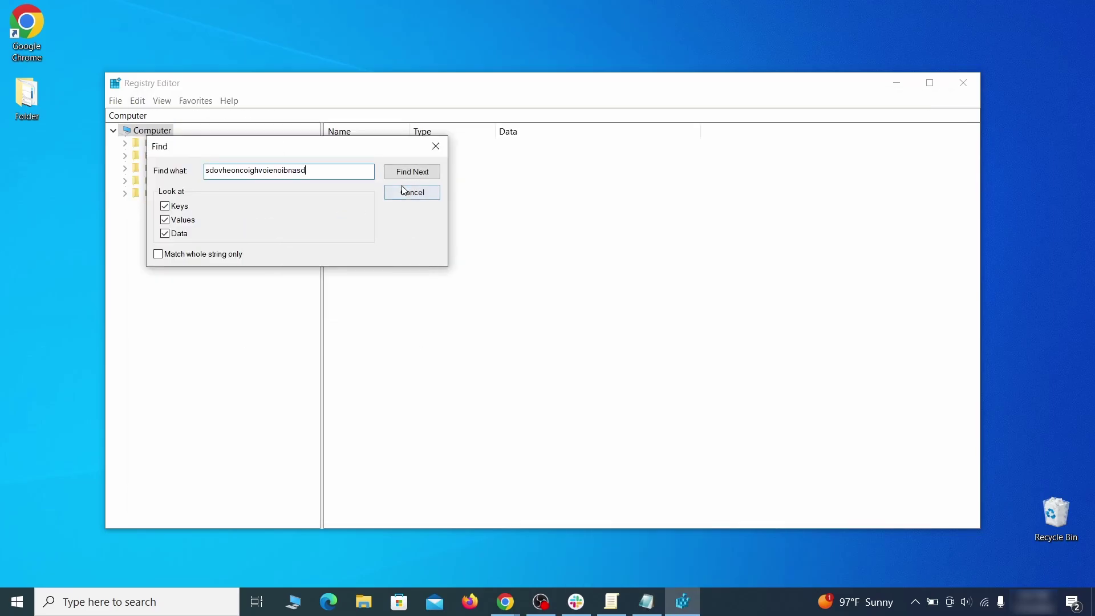
click(426, 175)
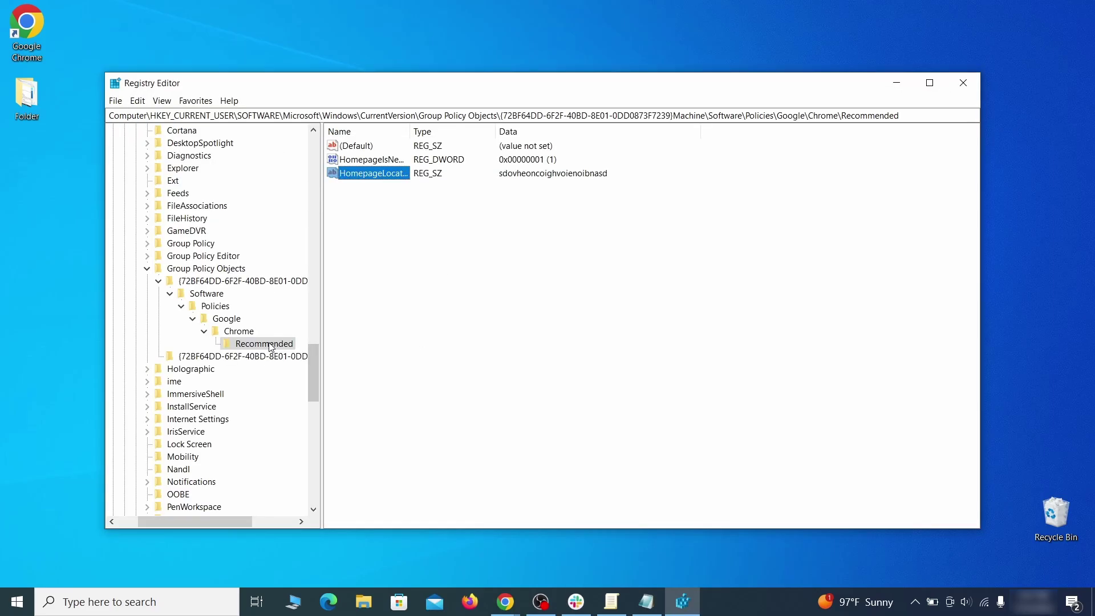
- Delete the found Recommended key and confirm the deletion
right_click(270, 345)
click(326, 396)
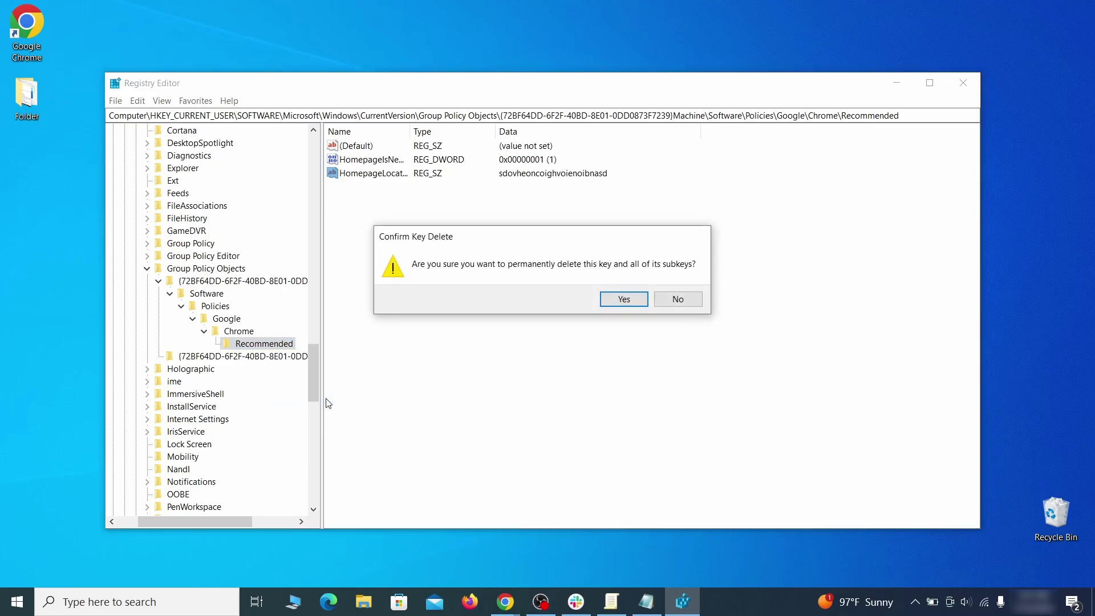
click(624, 298)
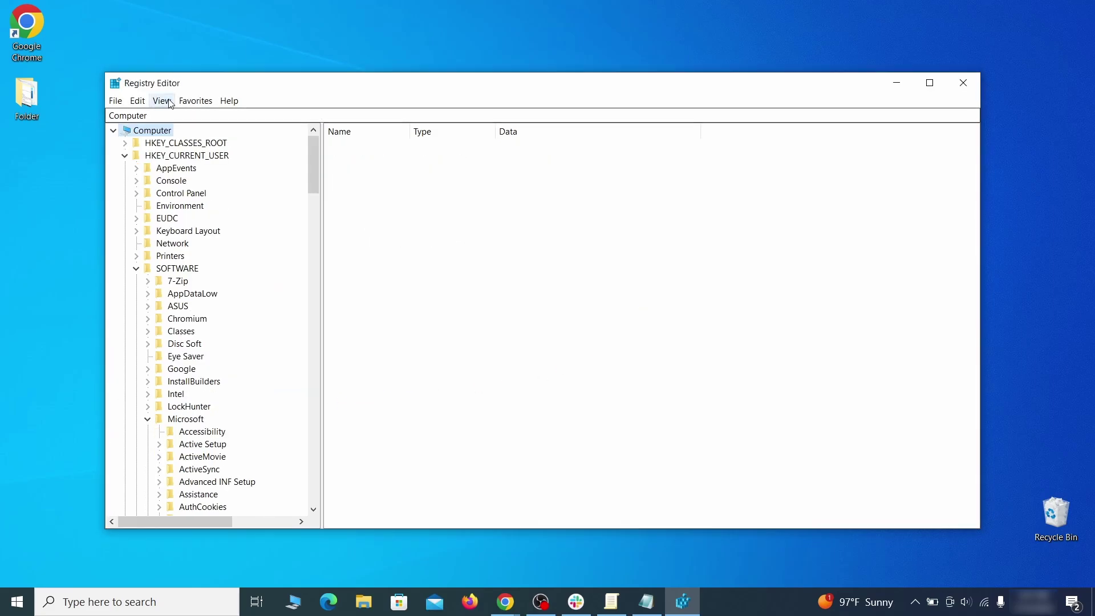
click(138, 100)
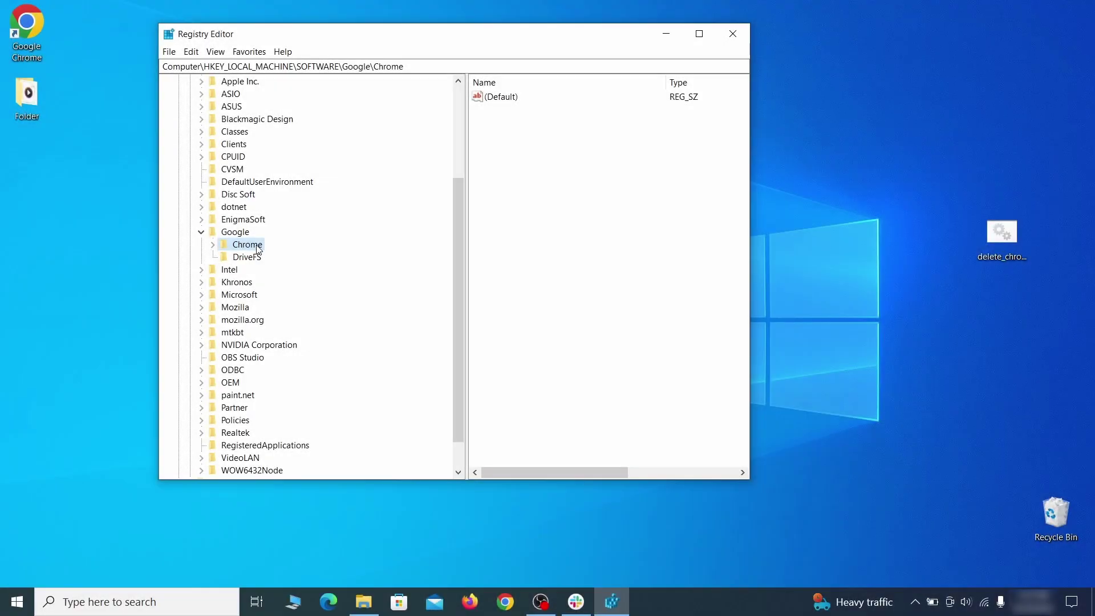
- Attempt to delete the Google Chrome key and dismiss the deletion error
right_click(248, 247)
click(302, 300)
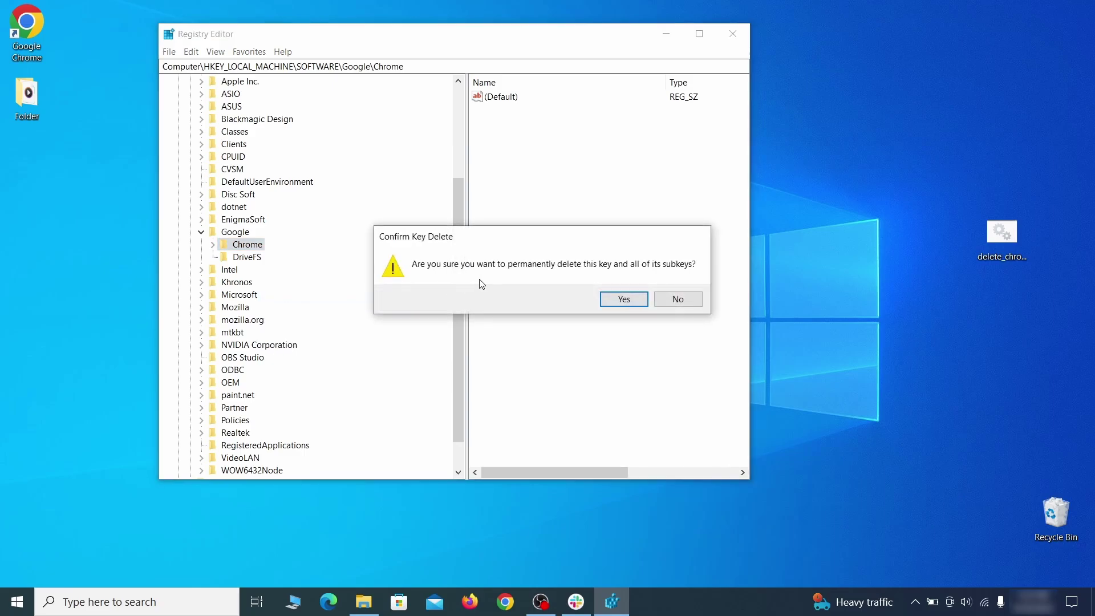
click(624, 299)
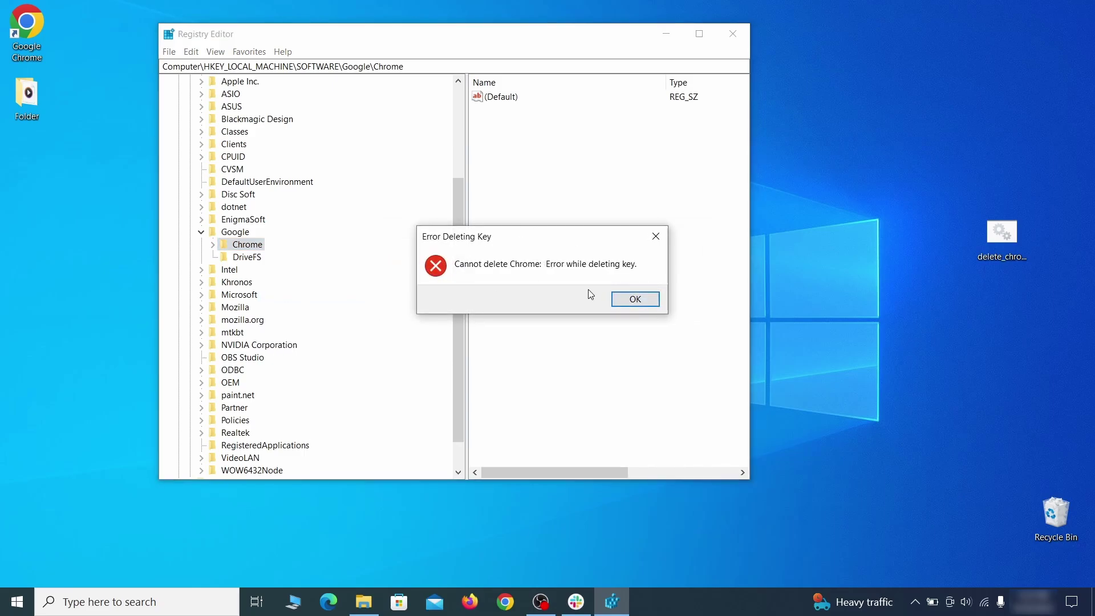
click(634, 298)
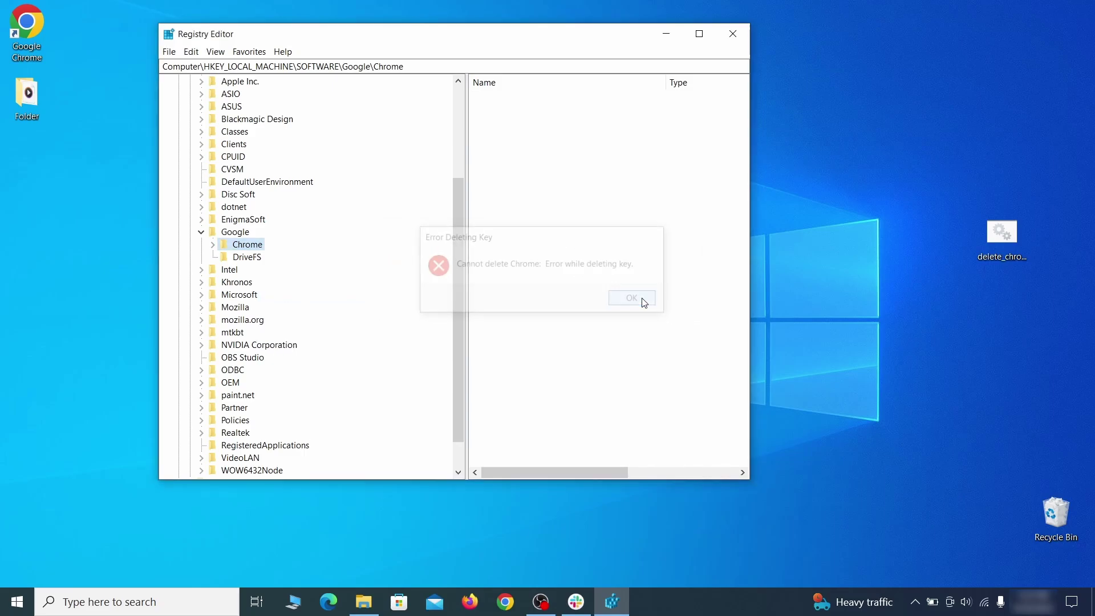
- Make Everyone the owner of the Chrome key, replacing child permission entries
right_click(257, 249)
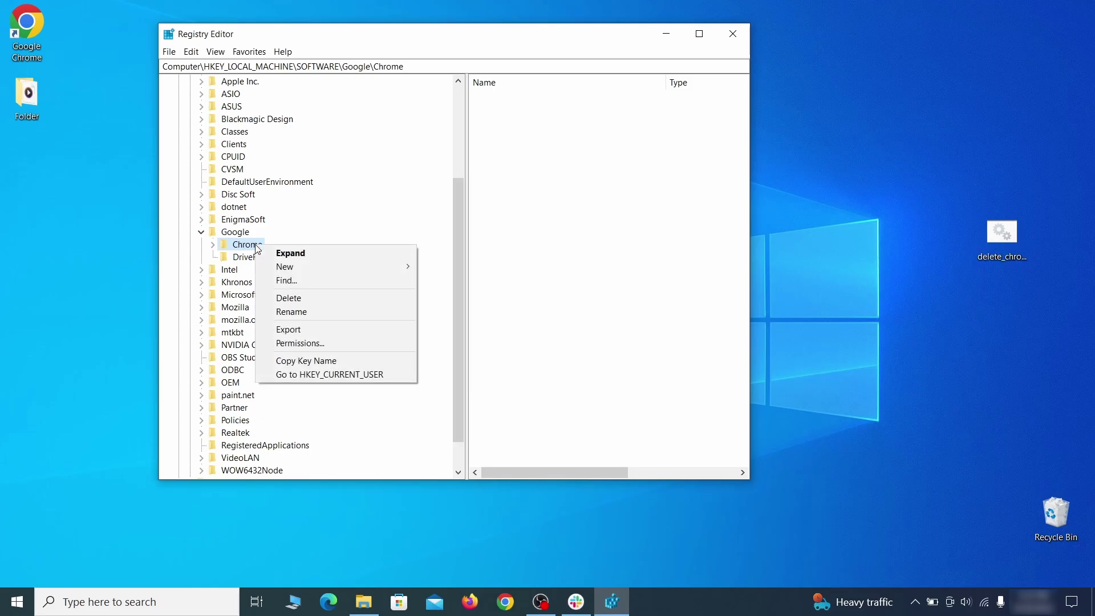
click(324, 342)
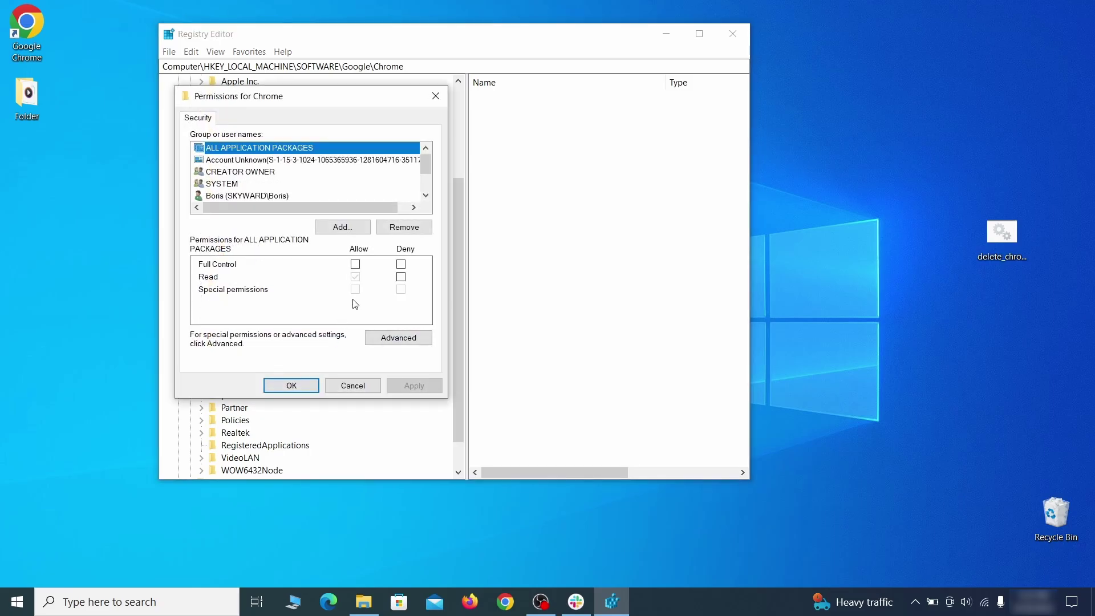
click(399, 338)
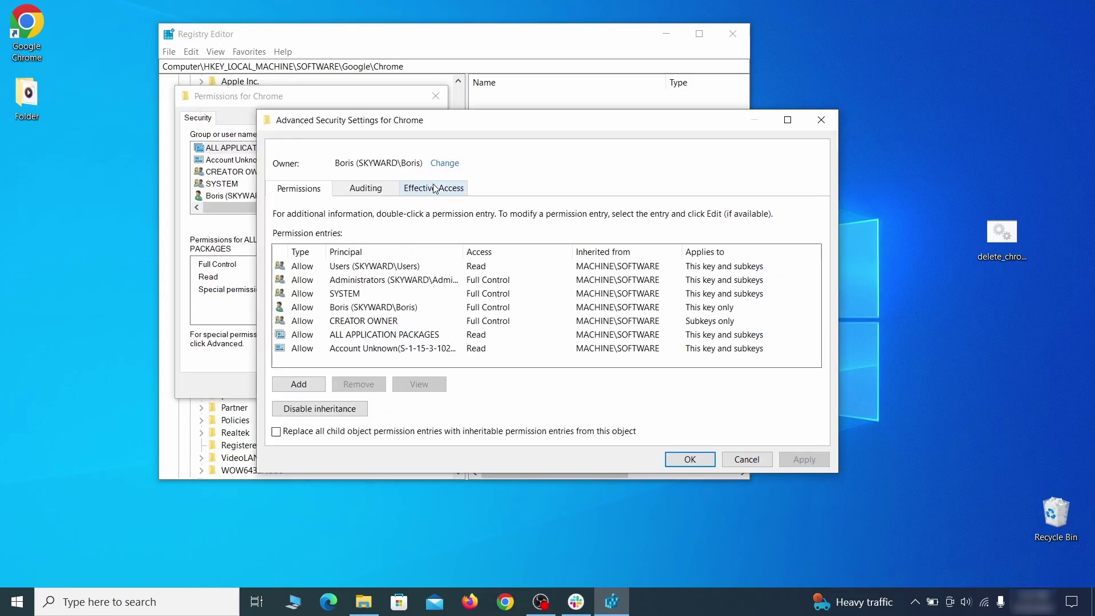
click(444, 163)
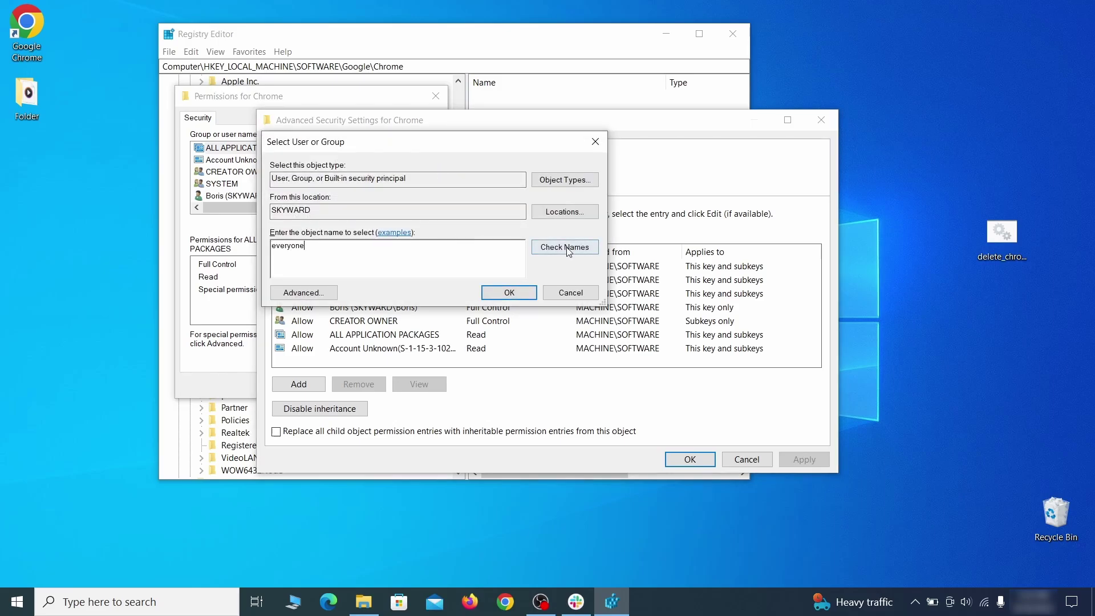
click(509, 292)
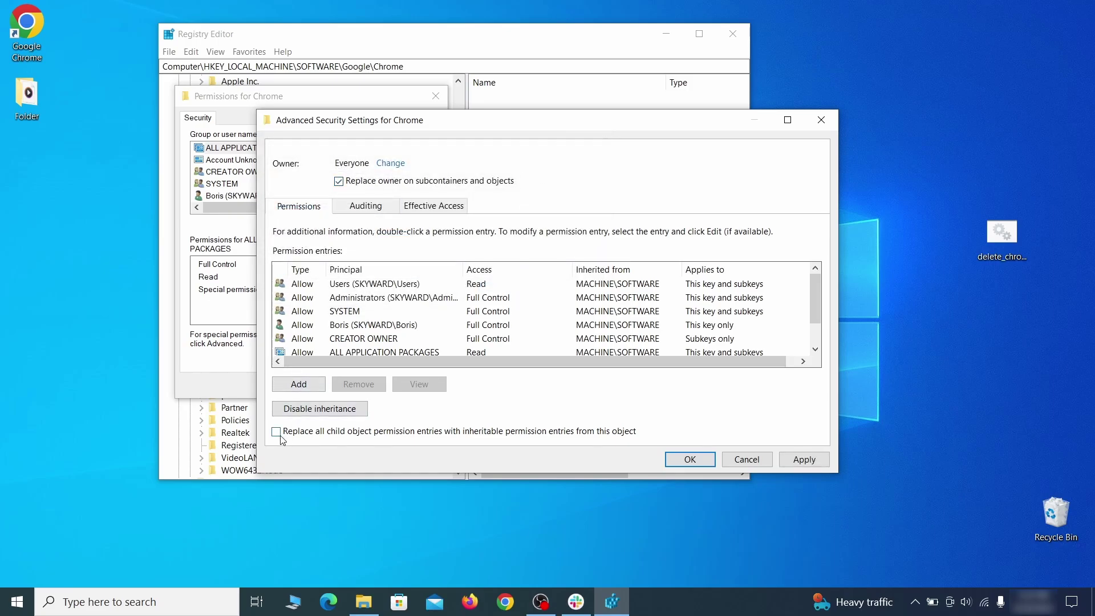
click(804, 459)
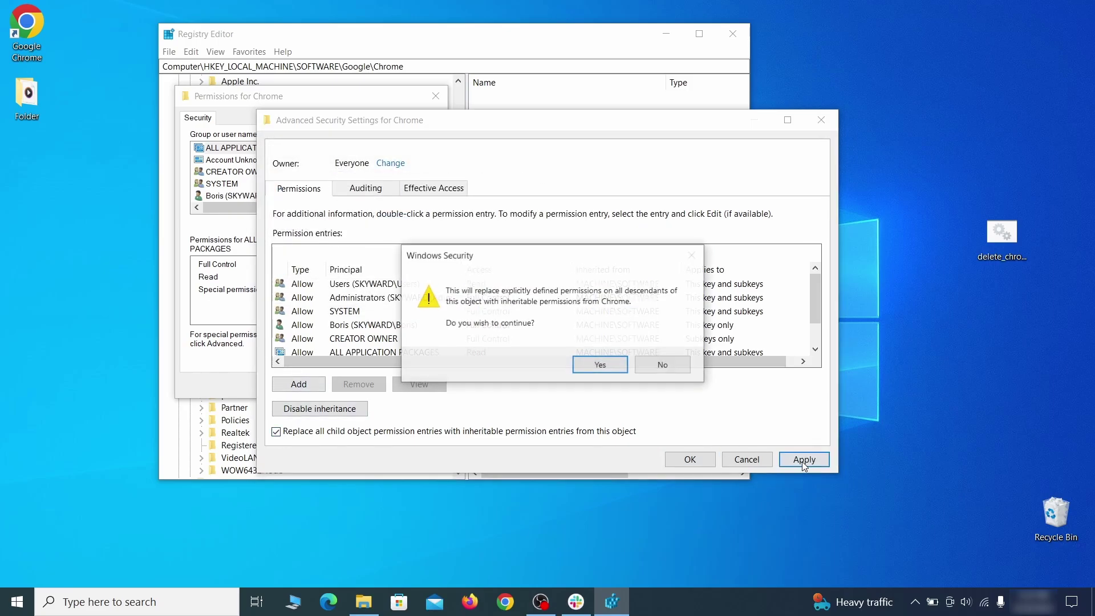
click(595, 365)
click(690, 460)
click(293, 383)
- Delete the Chrome key, then the Recommended key and its subkeys
right_click(247, 244)
click(312, 301)
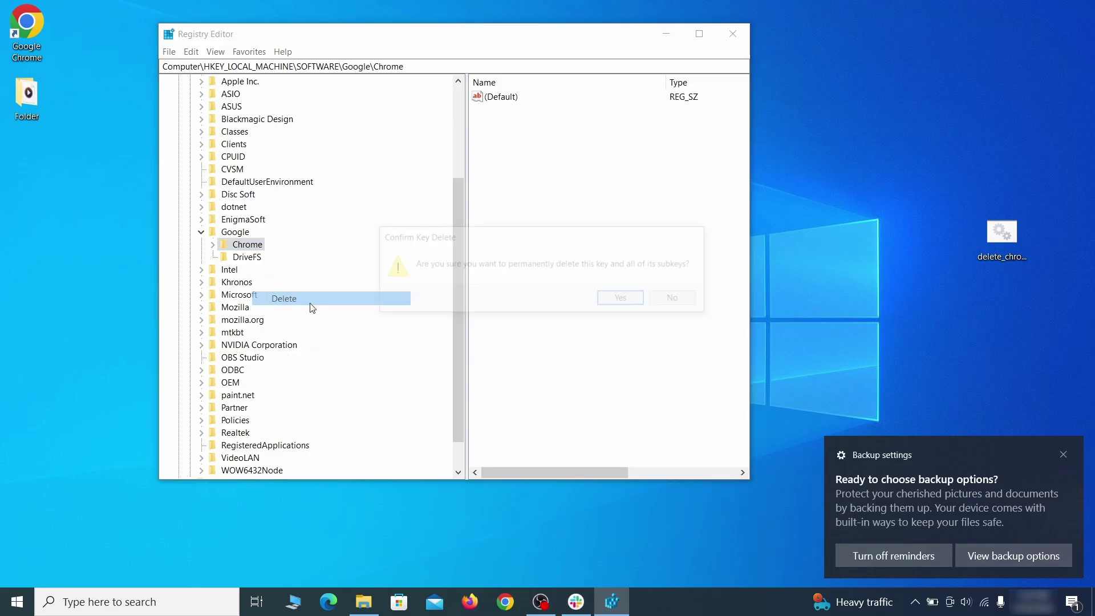
click(624, 300)
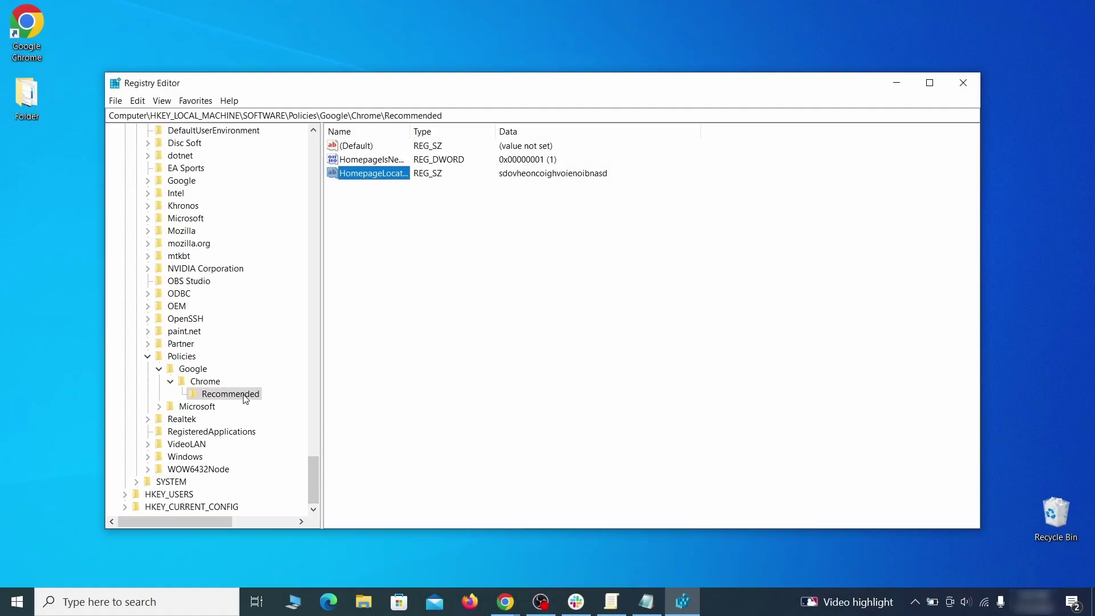
right_click(246, 399)
click(300, 450)
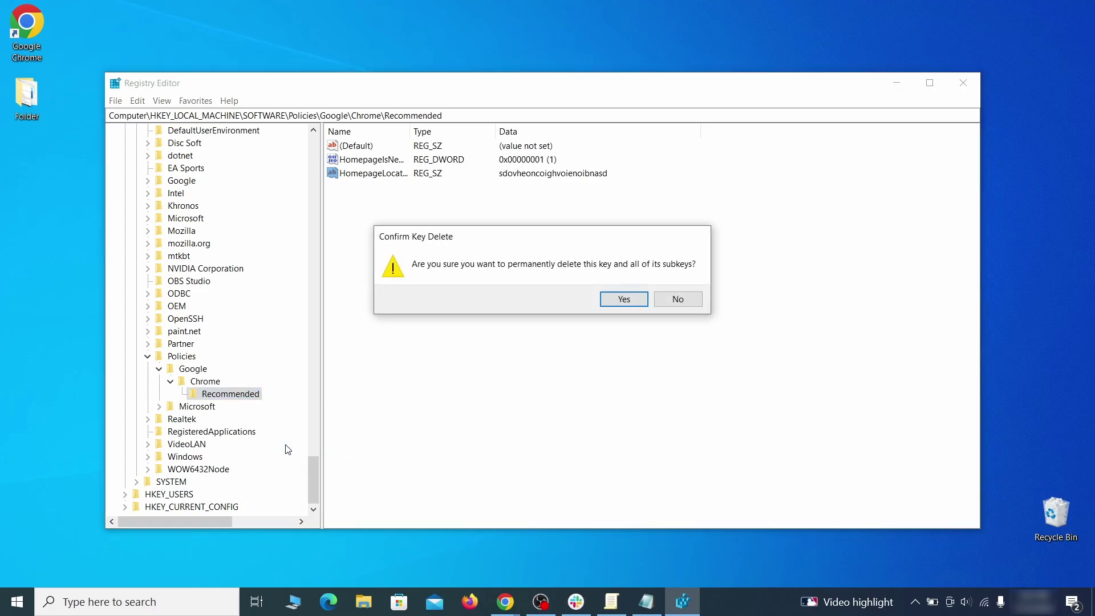
click(635, 299)
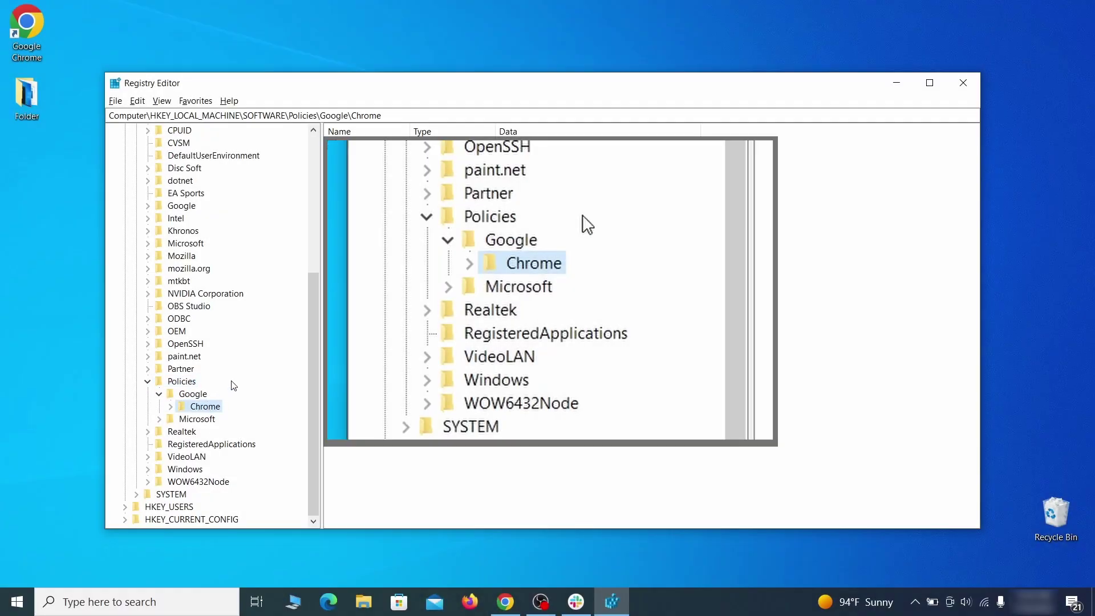
- Delete the Policies\Google\Chrome key and confirm
right_click(204, 410)
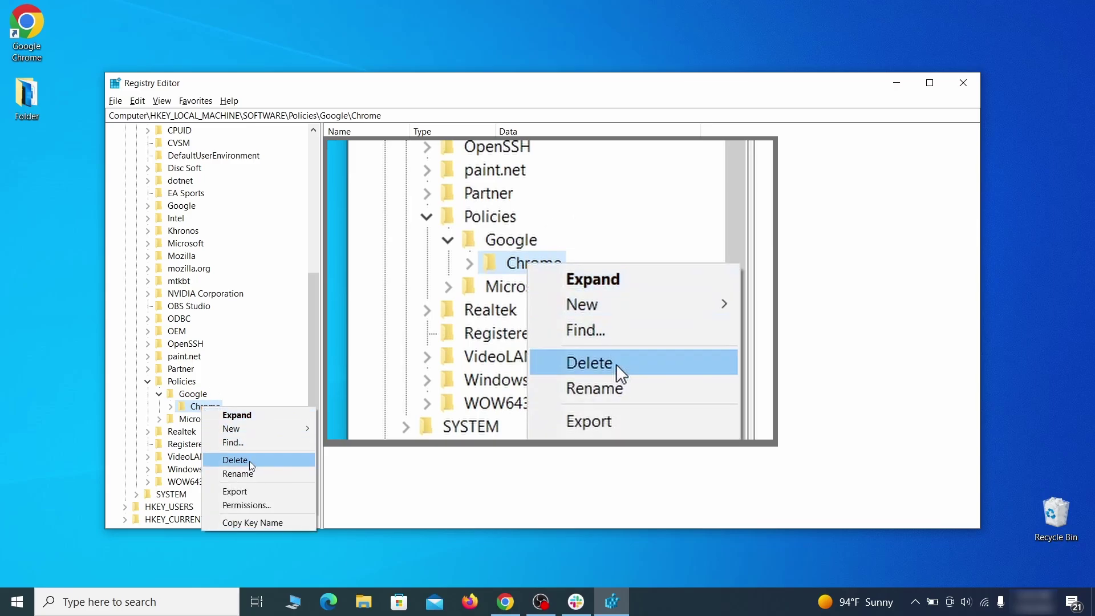
click(253, 461)
click(639, 299)
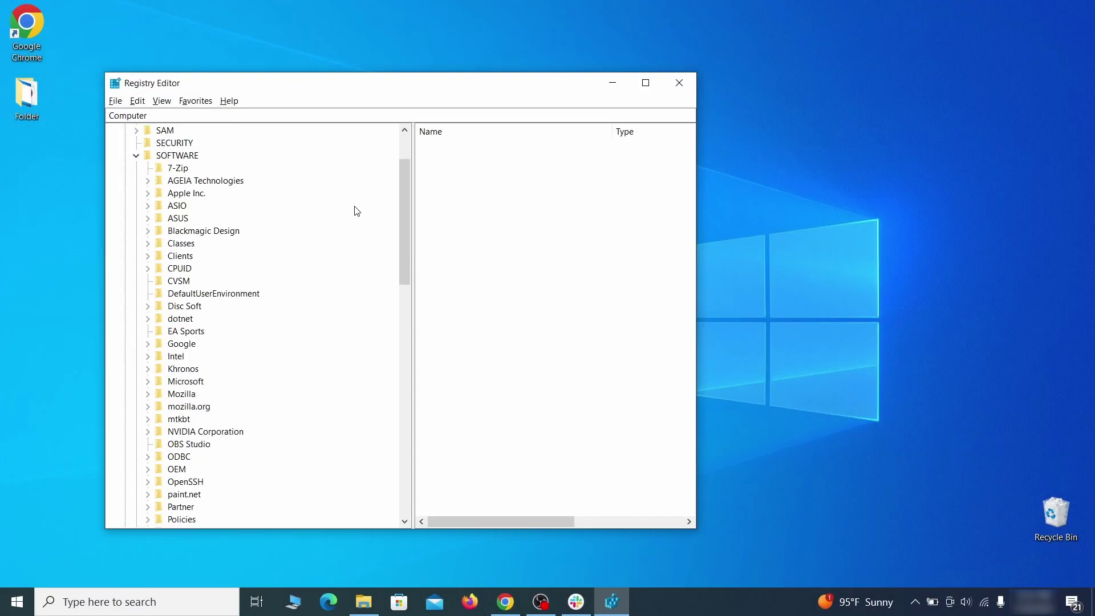
drag(408, 210, 393, 402)
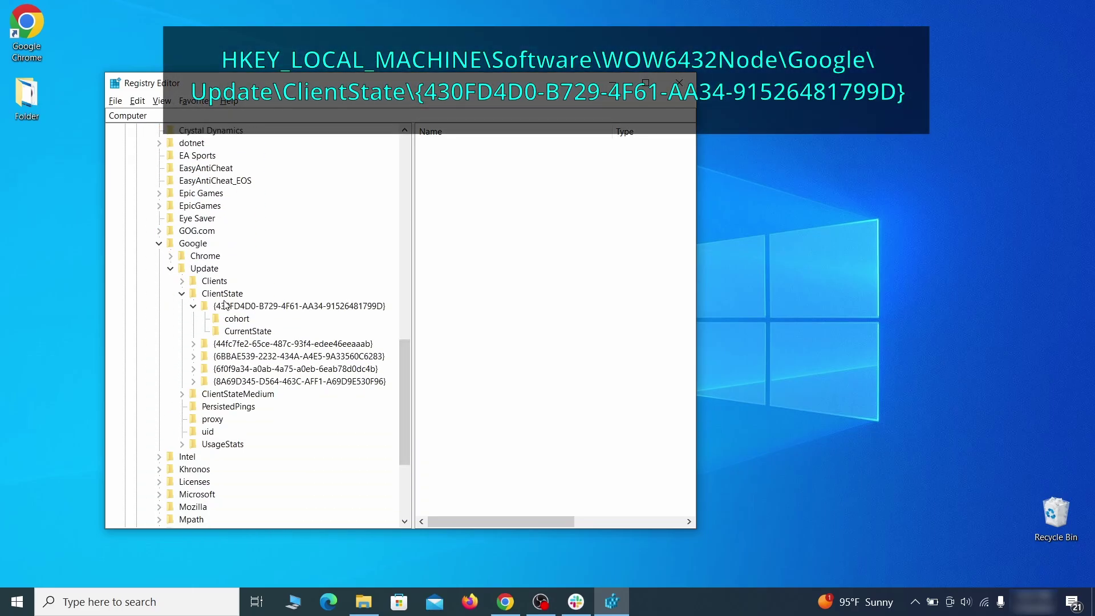
click(242, 308)
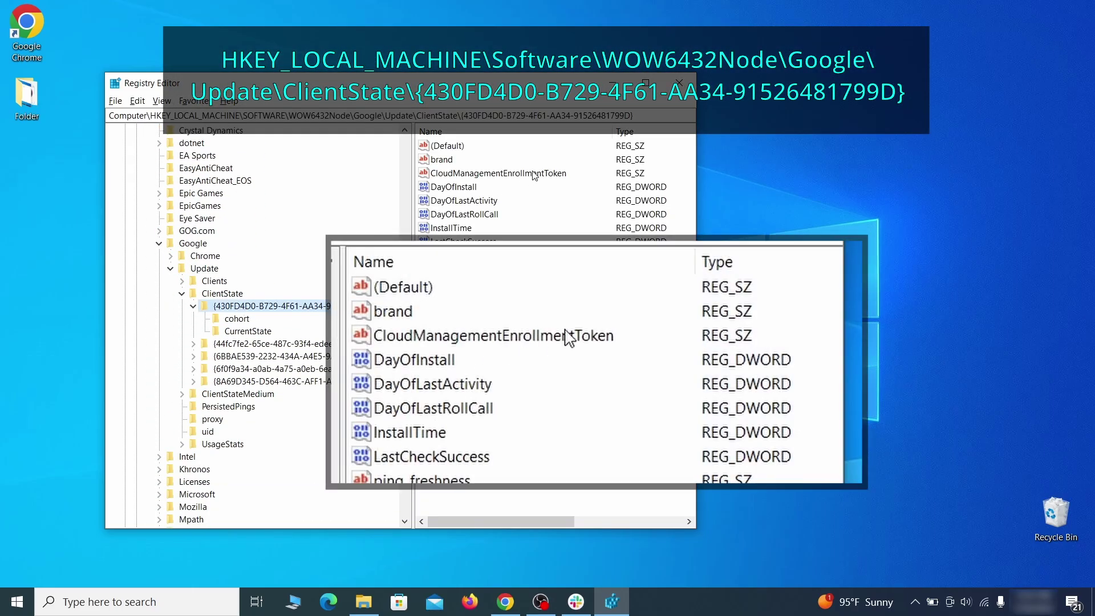
click(557, 177)
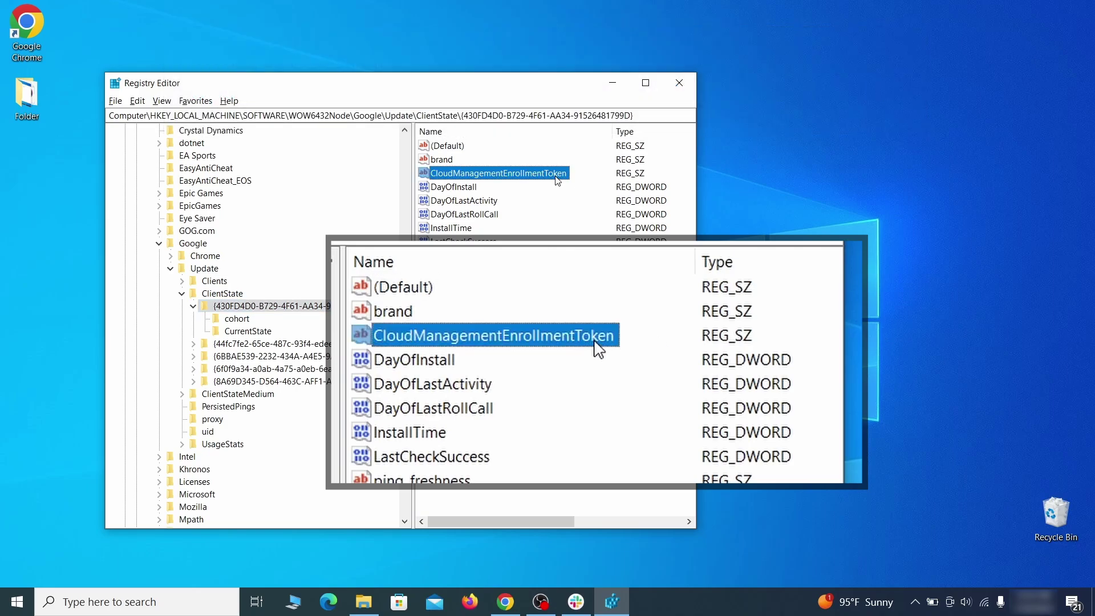
right_click(560, 175)
click(585, 217)
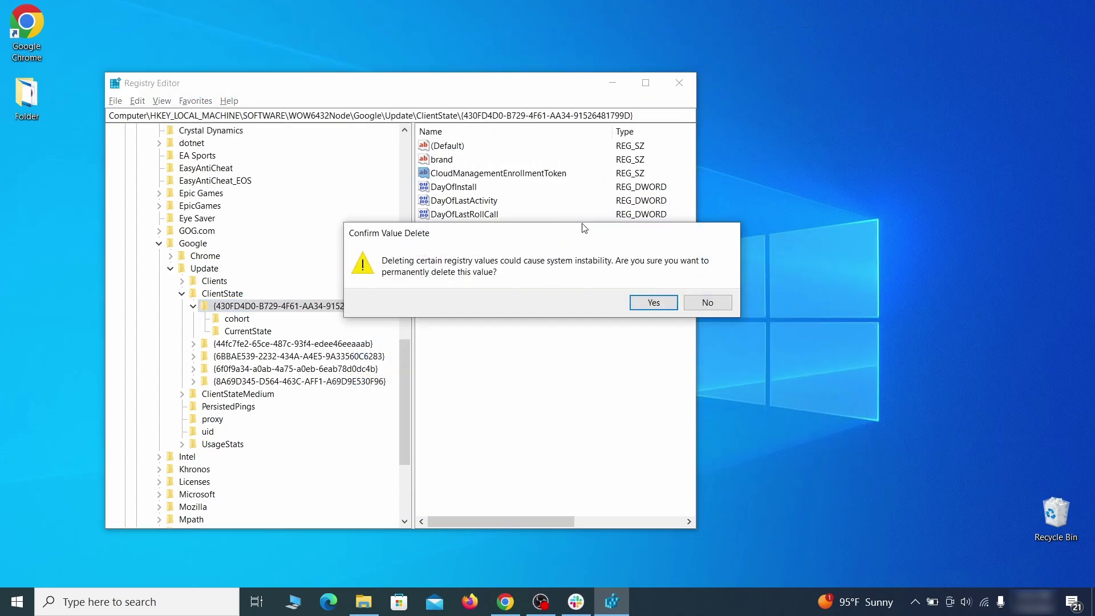
click(653, 302)
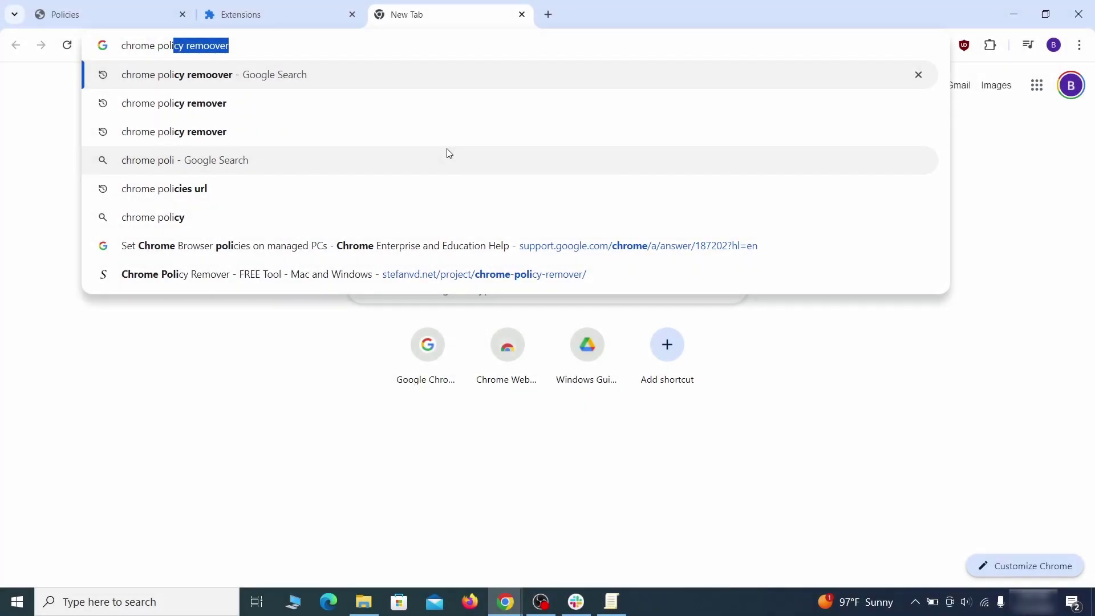
- Search 'chrome policy remover' and download the Windows delete_chrome_policies.bat from stefanvd.net
text(cy remover)
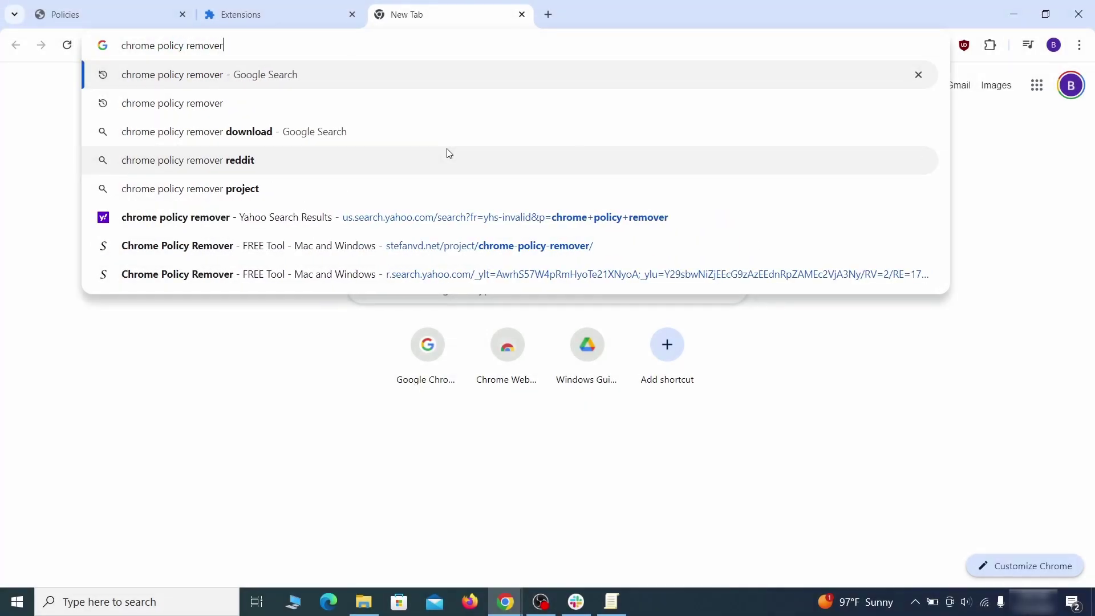
key(Return)
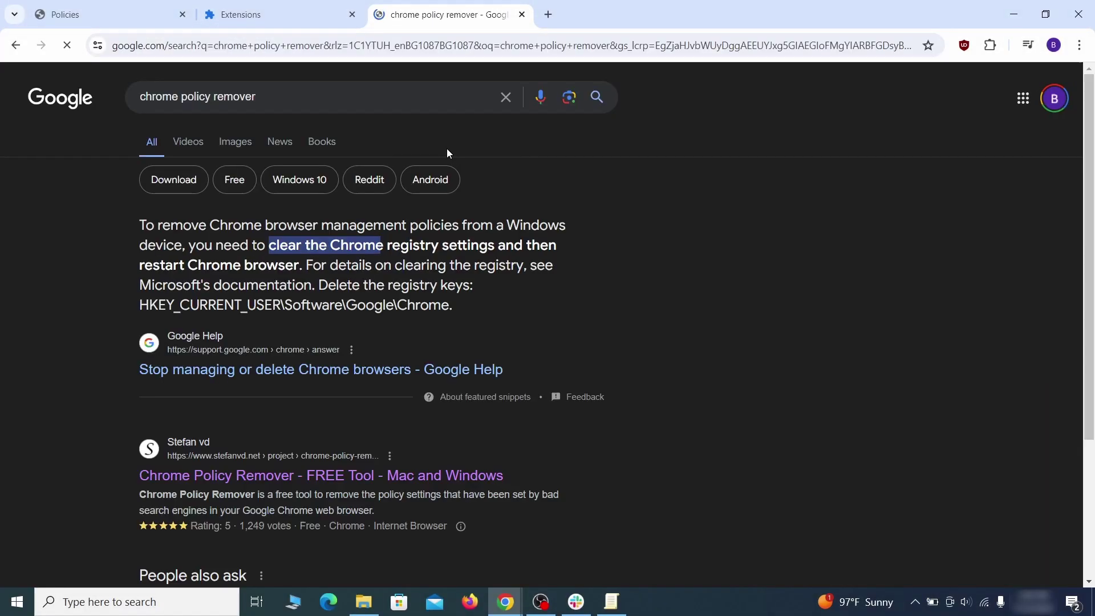
click(326, 477)
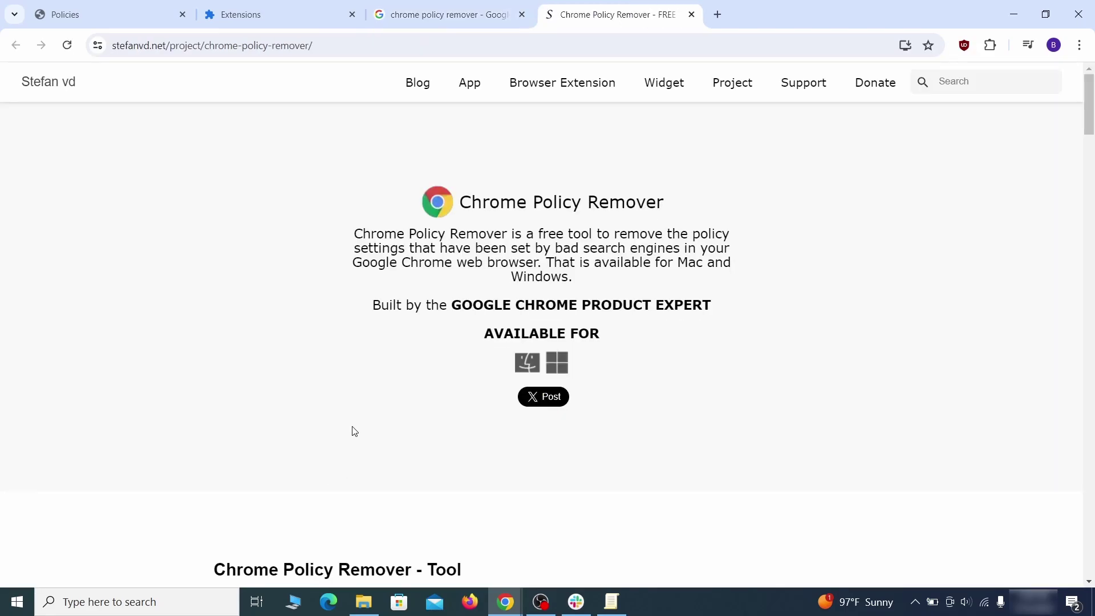
scroll(352, 430, down, 10)
scroll(356, 437, down, 20)
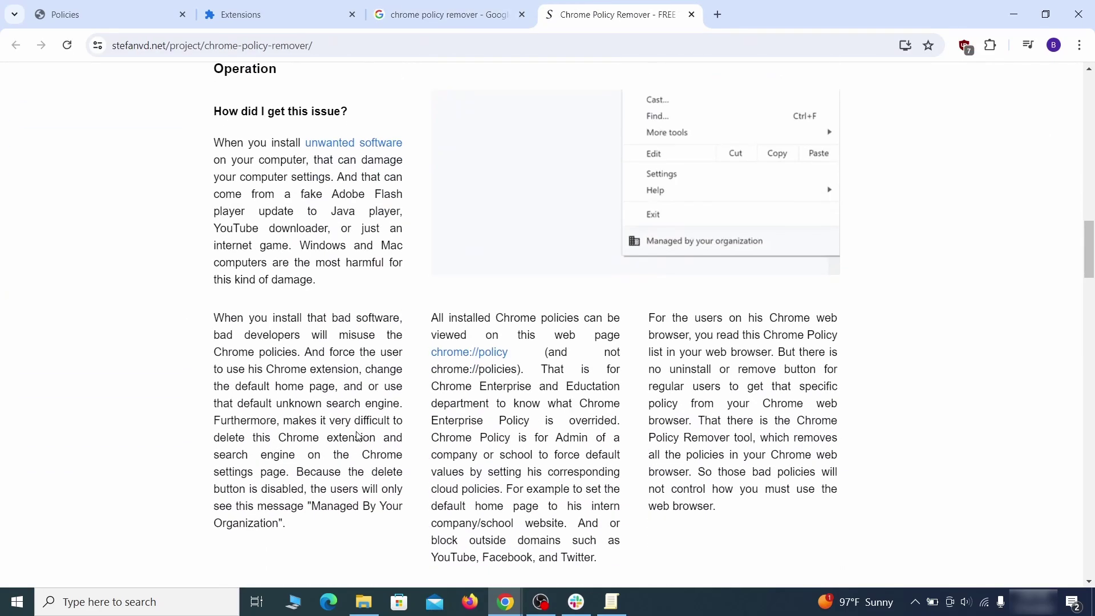
scroll(356, 436, down, 20)
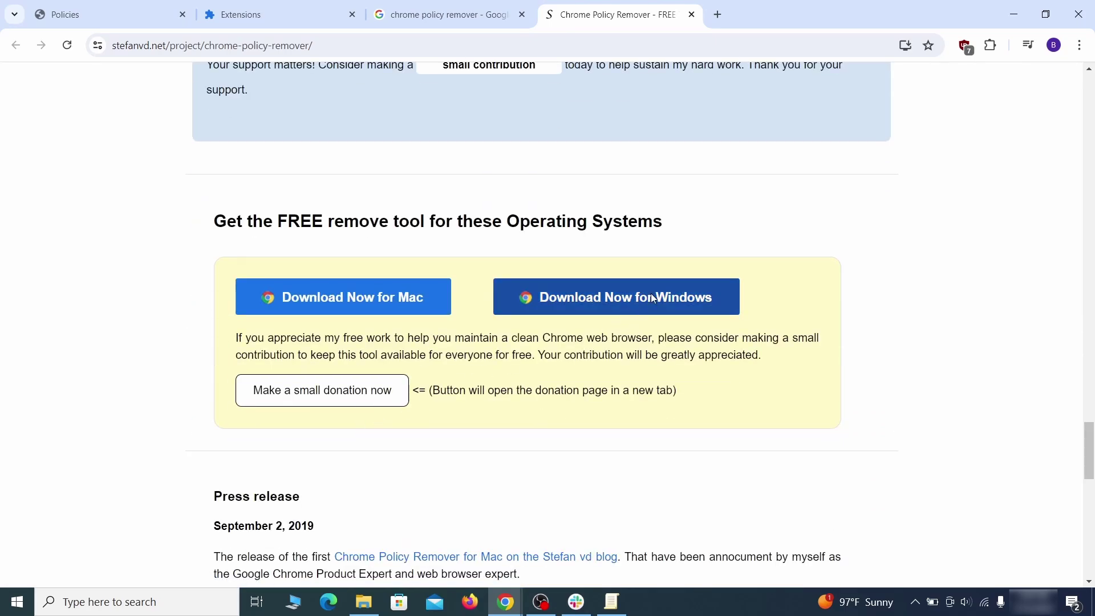
click(654, 299)
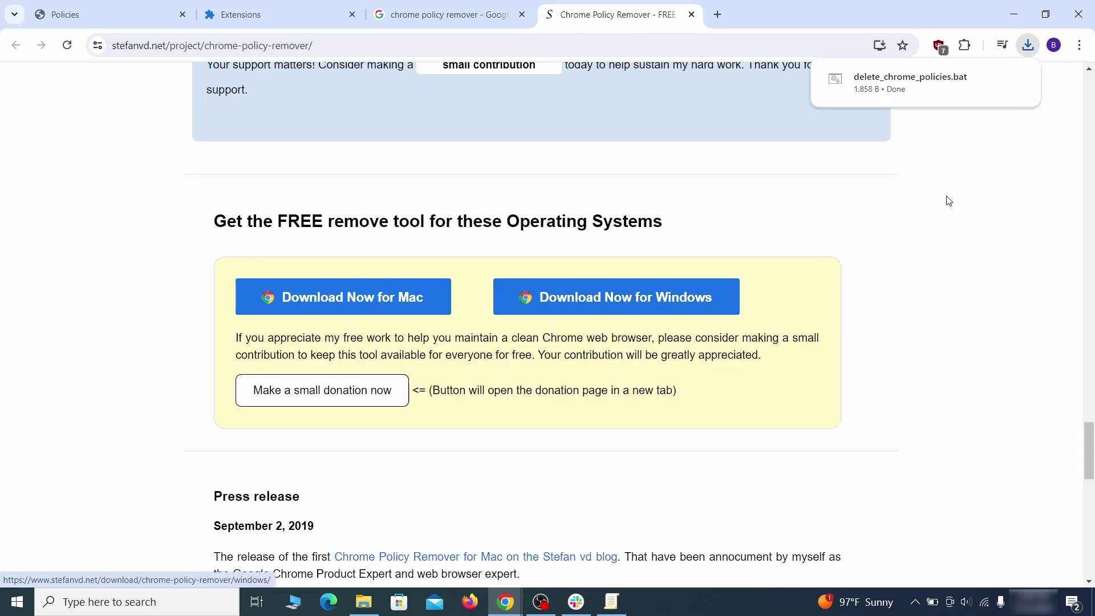
- Move the downloaded delete_chrome_policies file from Downloads onto the desktop
mouse_move(1025, 92)
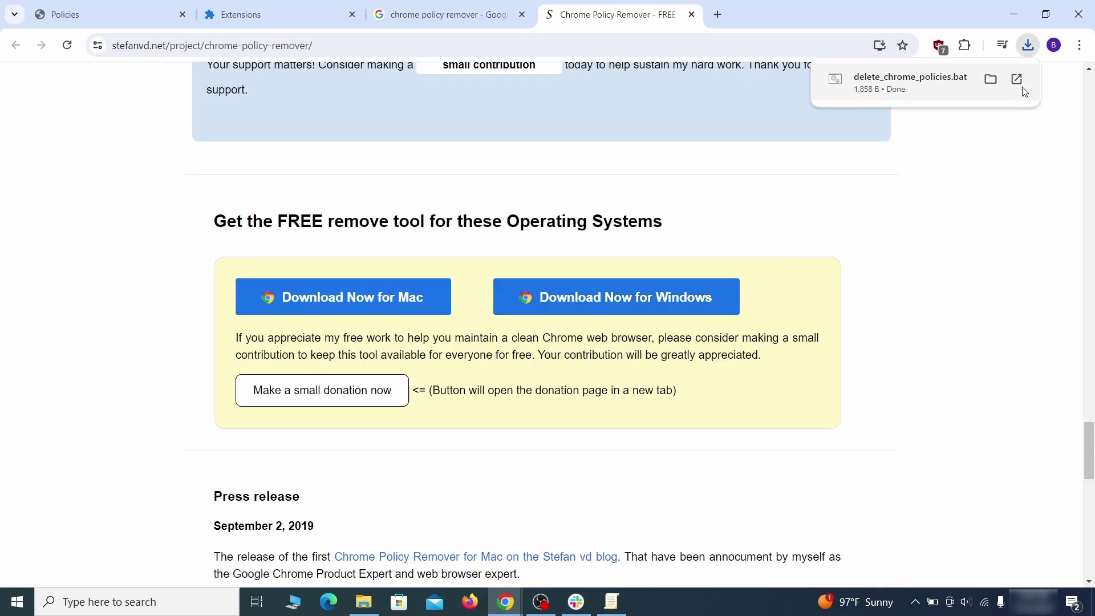
click(992, 81)
click(1020, 15)
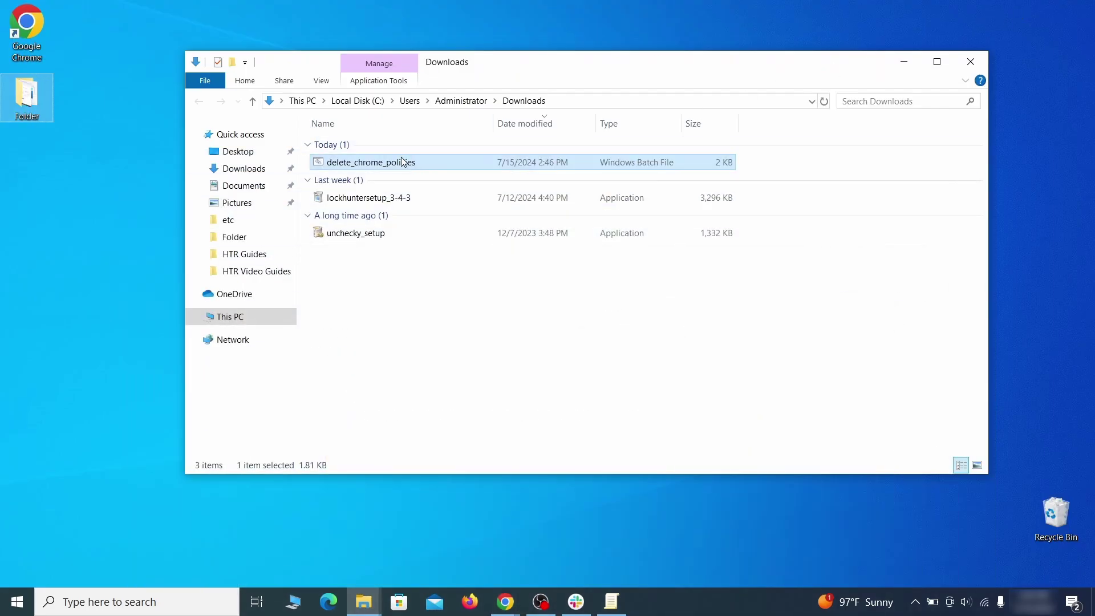
drag(402, 162, 551, 220)
click(970, 61)
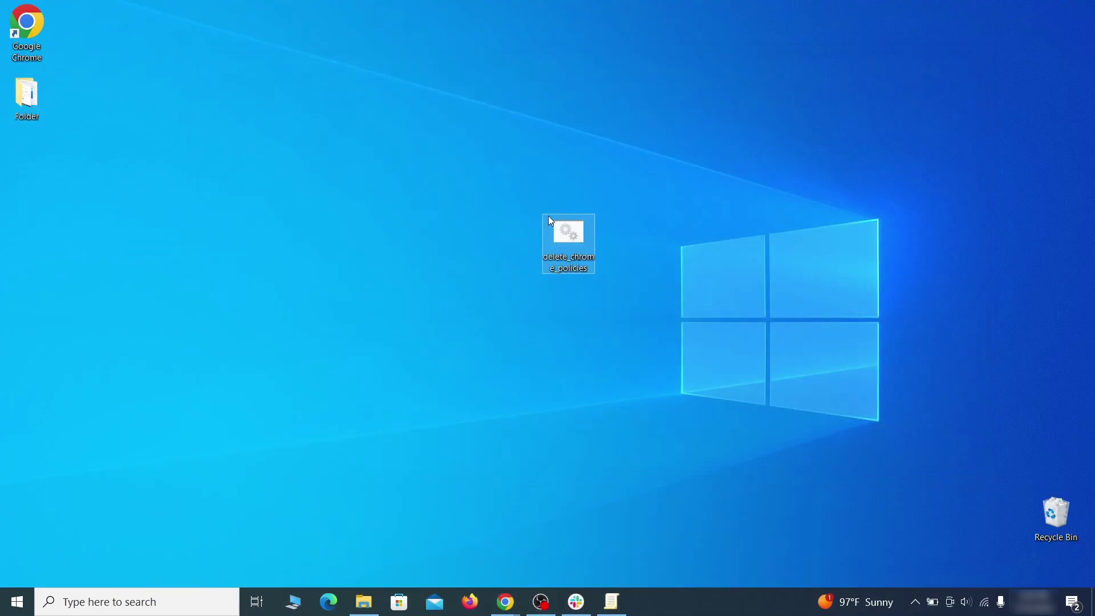
- Run delete_chrome_policies as administrator past the SmartScreen warning, then close its console
right_click(582, 239)
click(656, 292)
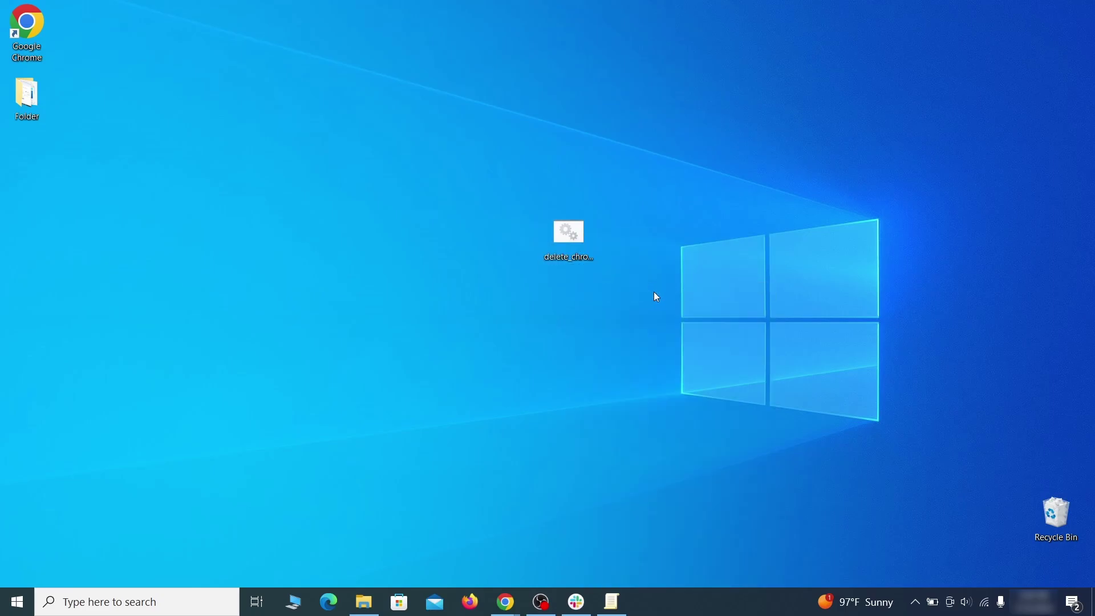
click(401, 197)
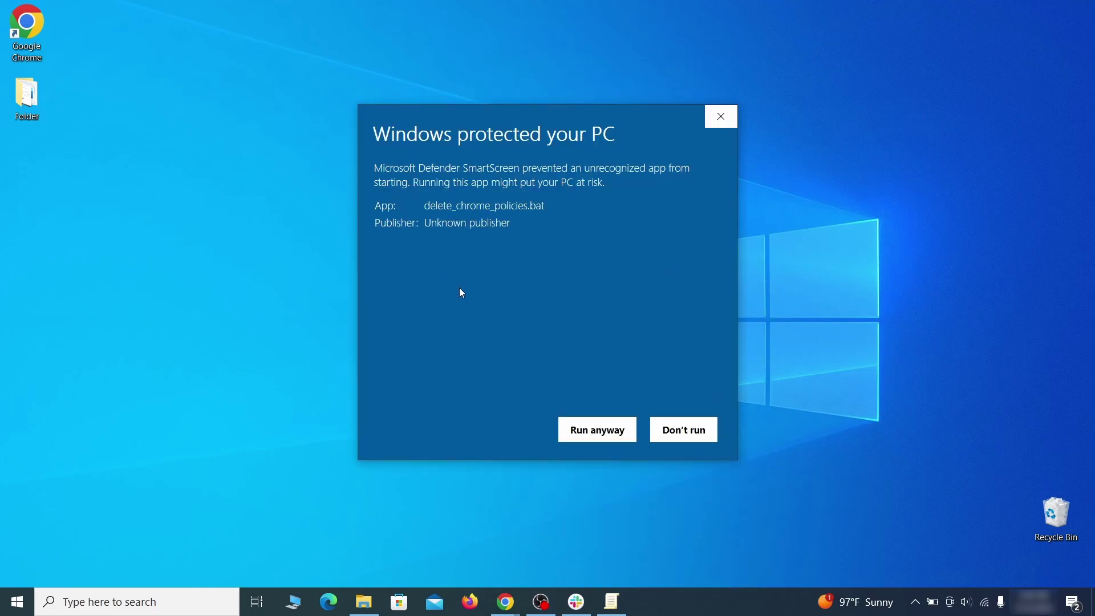
click(597, 431)
drag(390, 31, 575, 66)
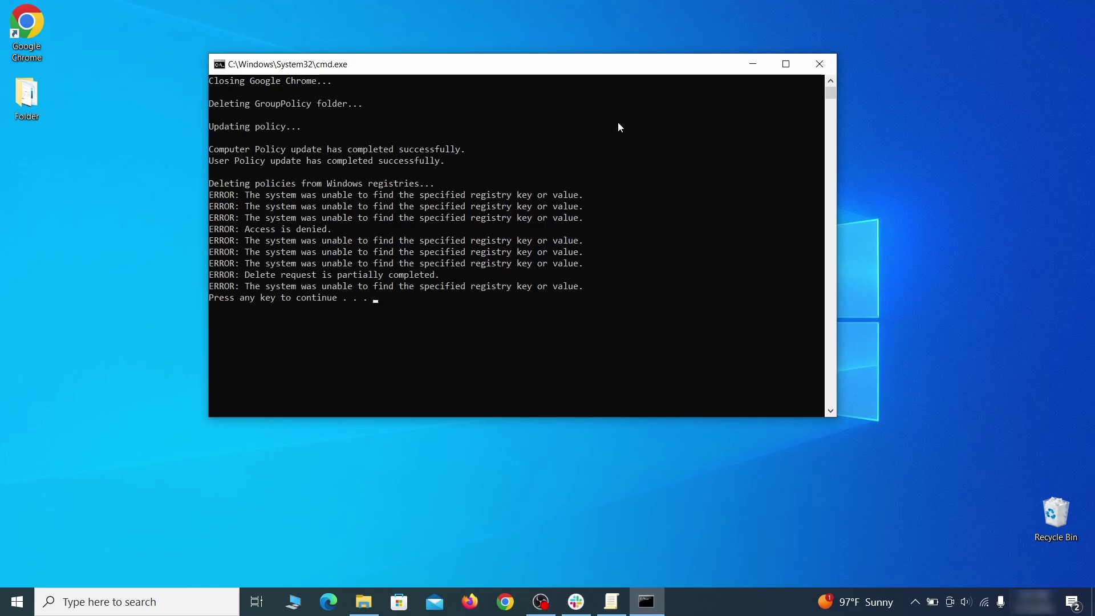
click(821, 65)
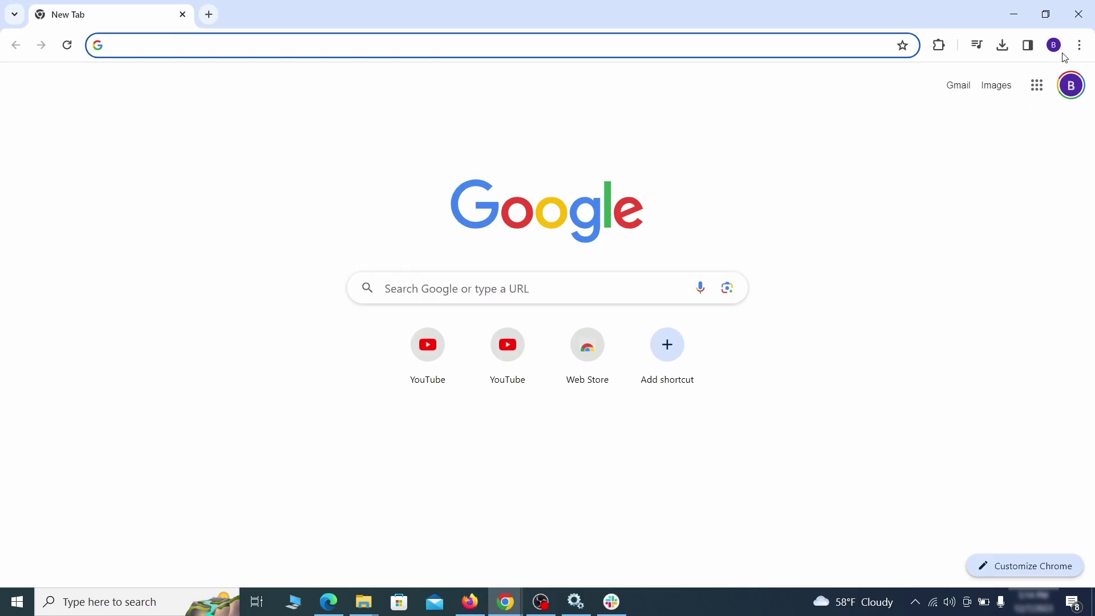
- On Chrome's Extensions page, switch off Add to Zola Button and begin removing it
click(1080, 45)
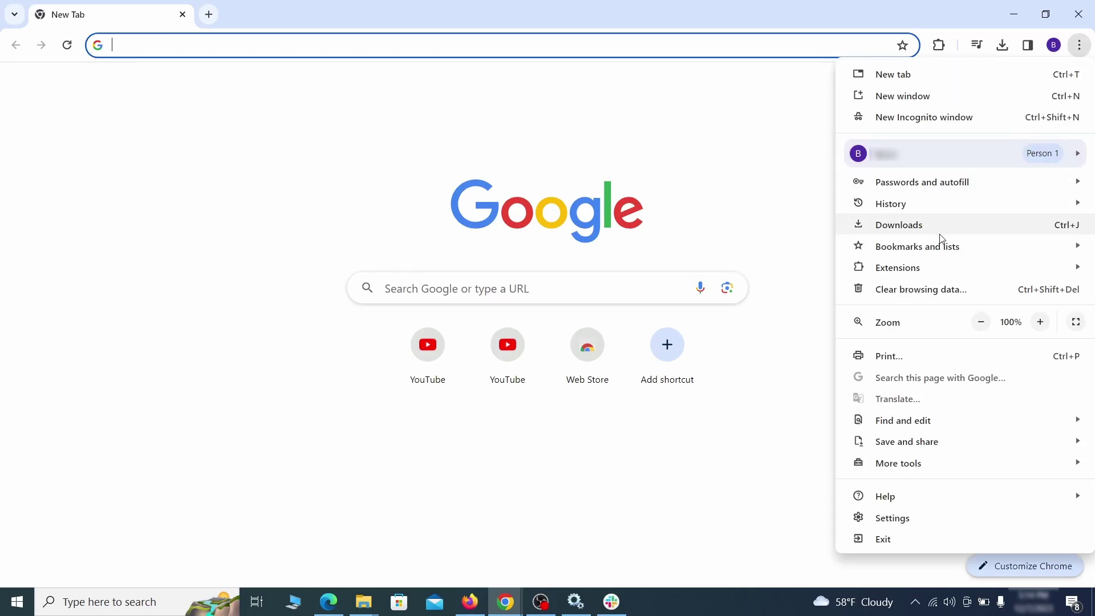
mouse_move(925, 269)
click(806, 268)
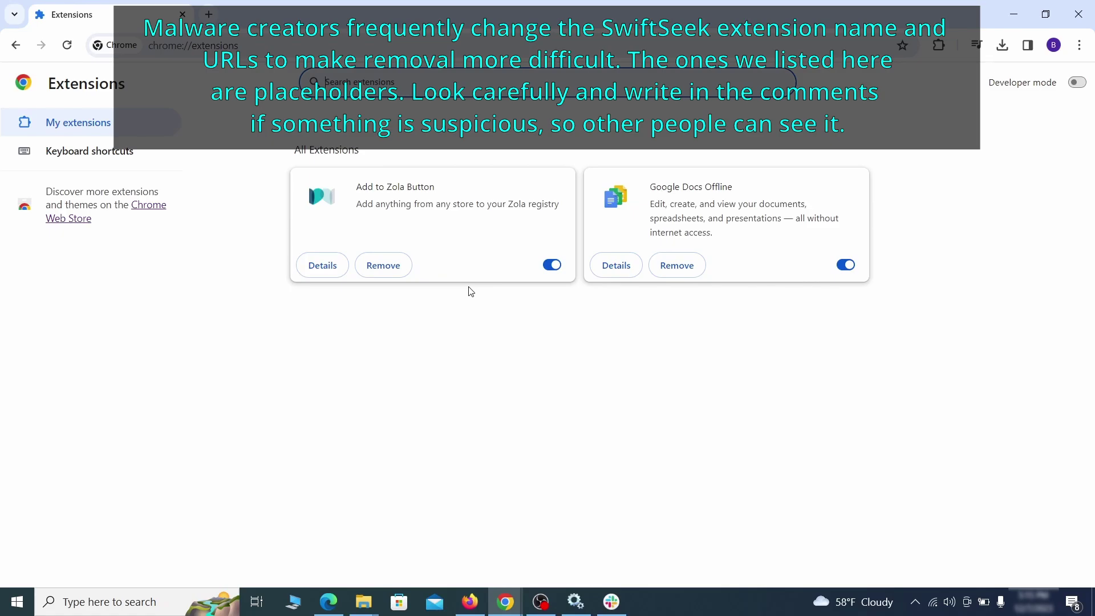
click(552, 264)
click(398, 273)
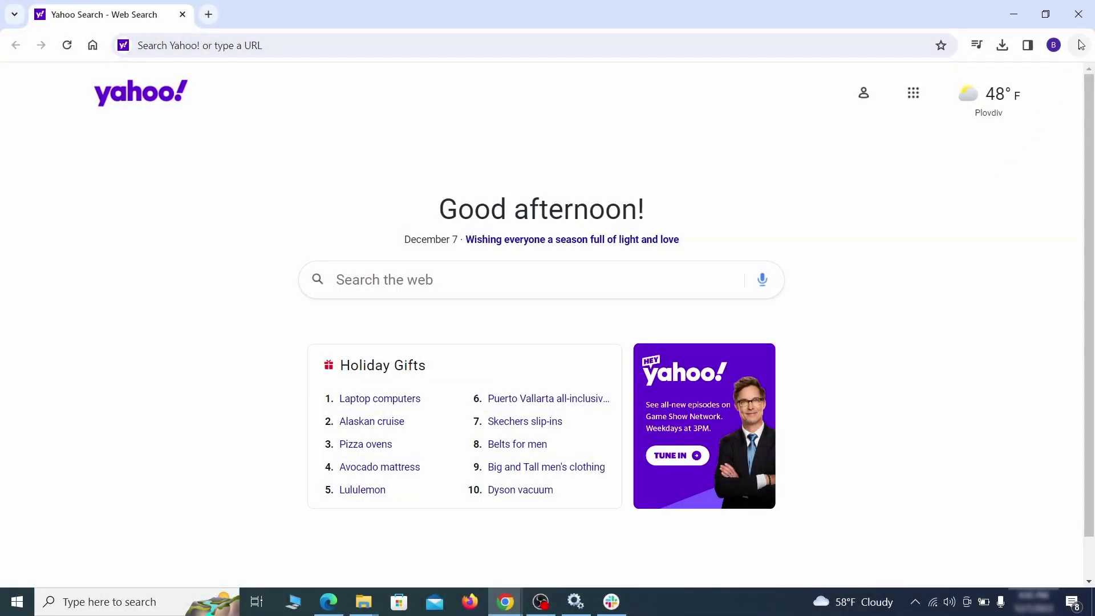
- Clear Chrome's cookies, cached files, autofill, site settings and hosted app data, keeping passwords
click(1080, 45)
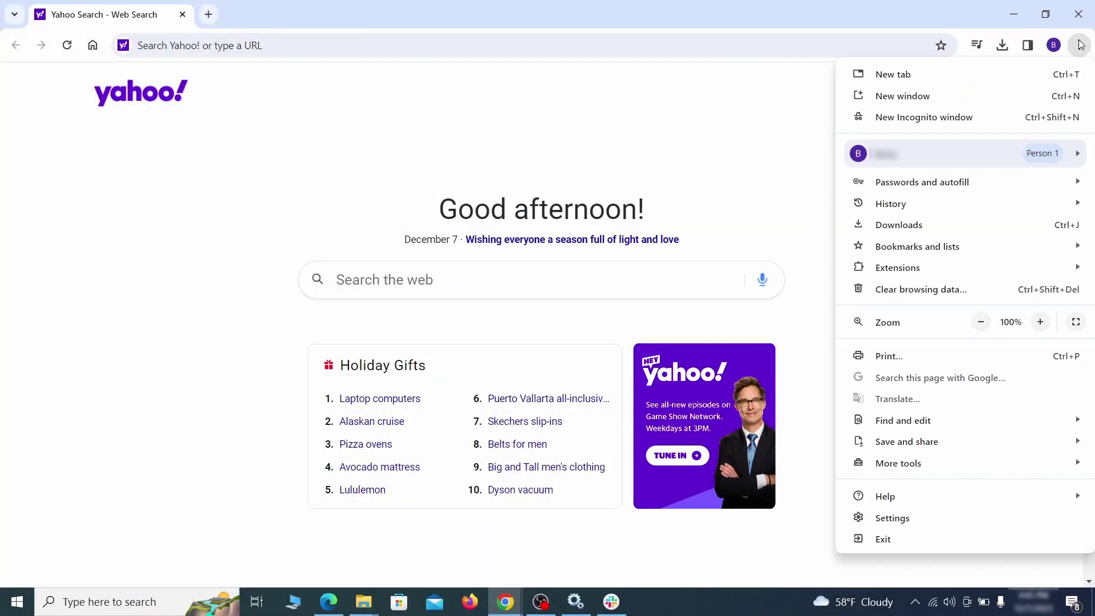
click(894, 518)
click(130, 179)
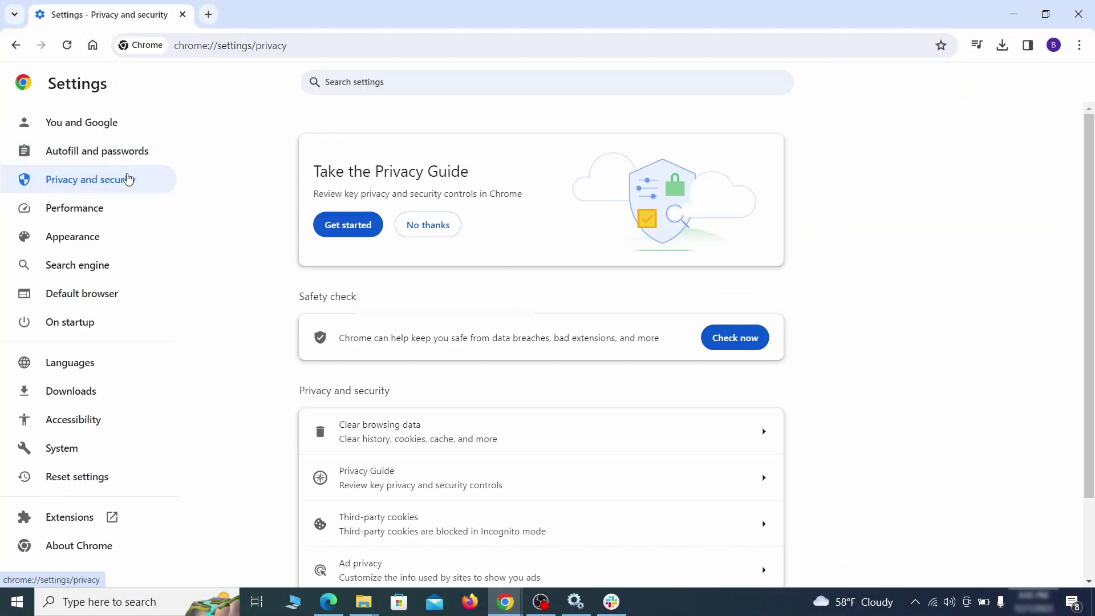
scroll(864, 374, down, 1)
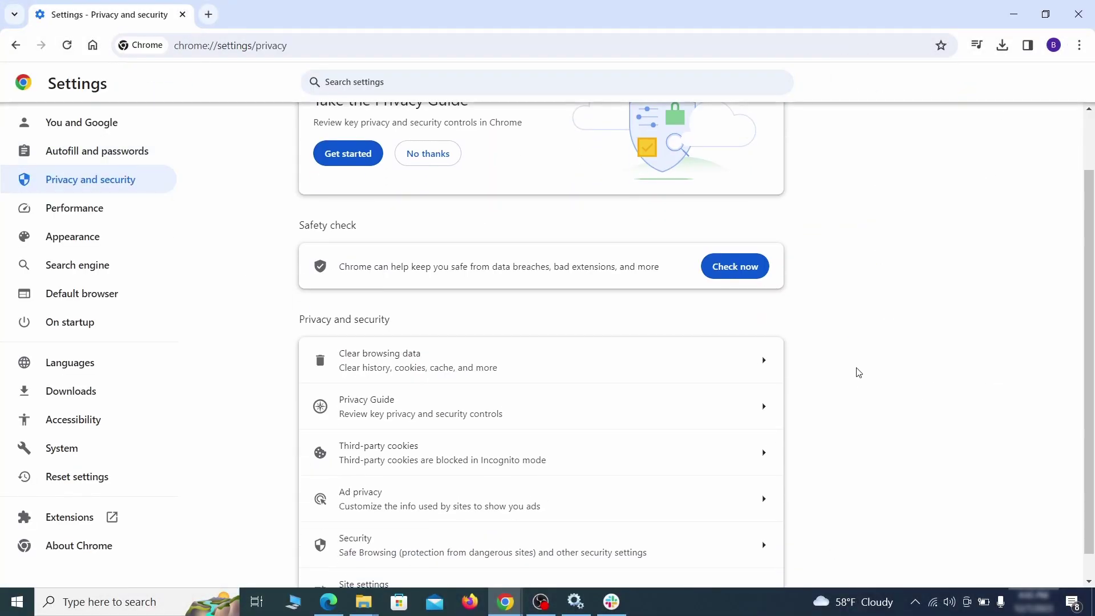
click(715, 370)
click(482, 206)
click(609, 205)
scroll(555, 326, down, 2)
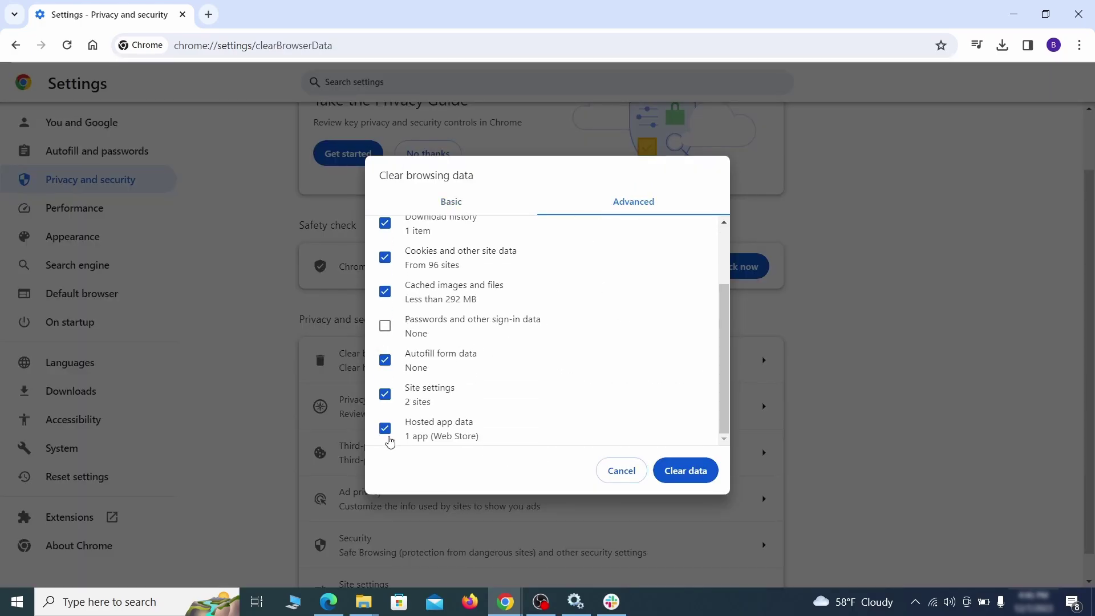
click(686, 471)
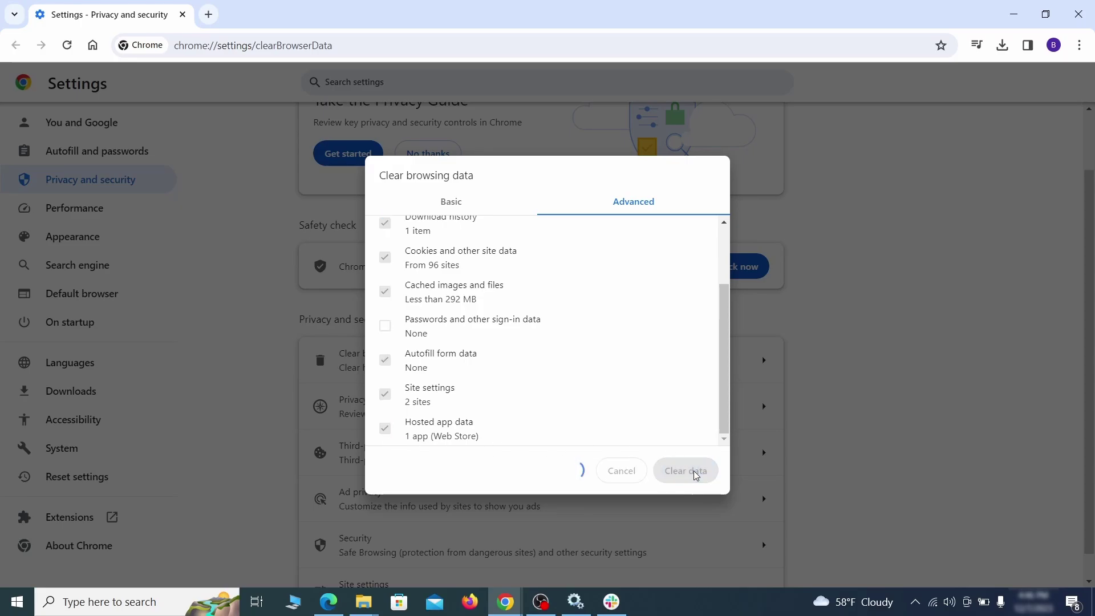
- Remove ExampleRougeURL.com from Chrome's sites allowed to send notifications
scroll(799, 393, down, 1)
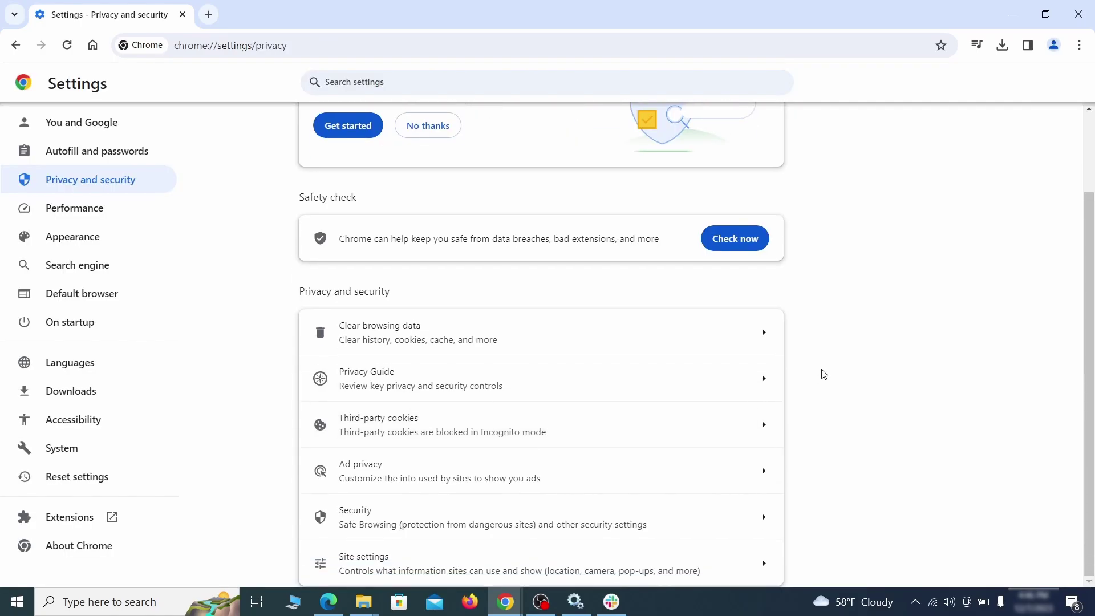
click(535, 561)
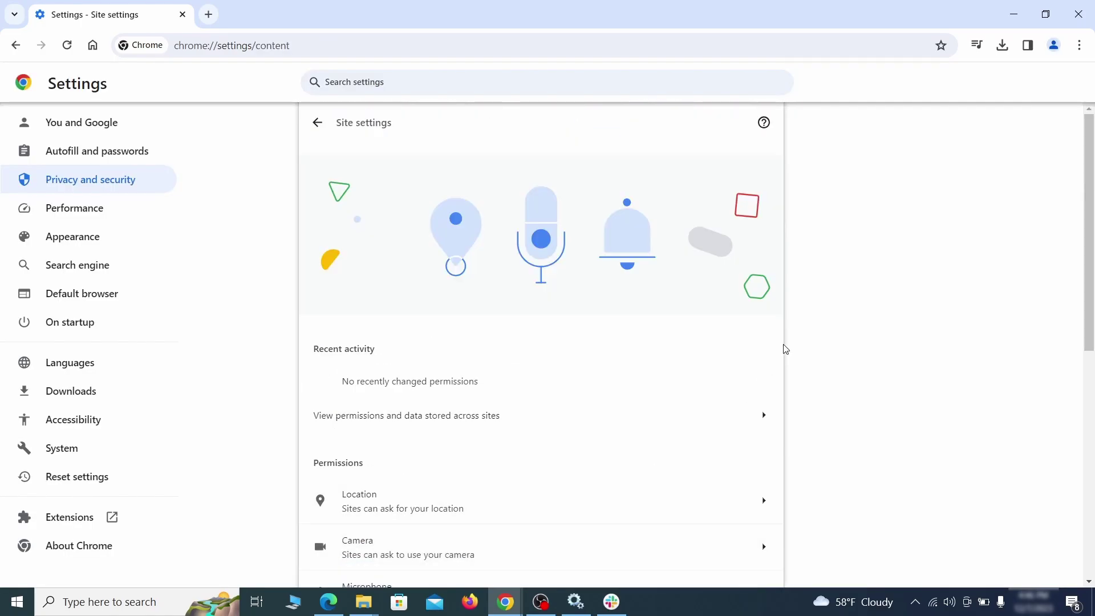
scroll(785, 348, down, 3)
scroll(791, 341, down, 1)
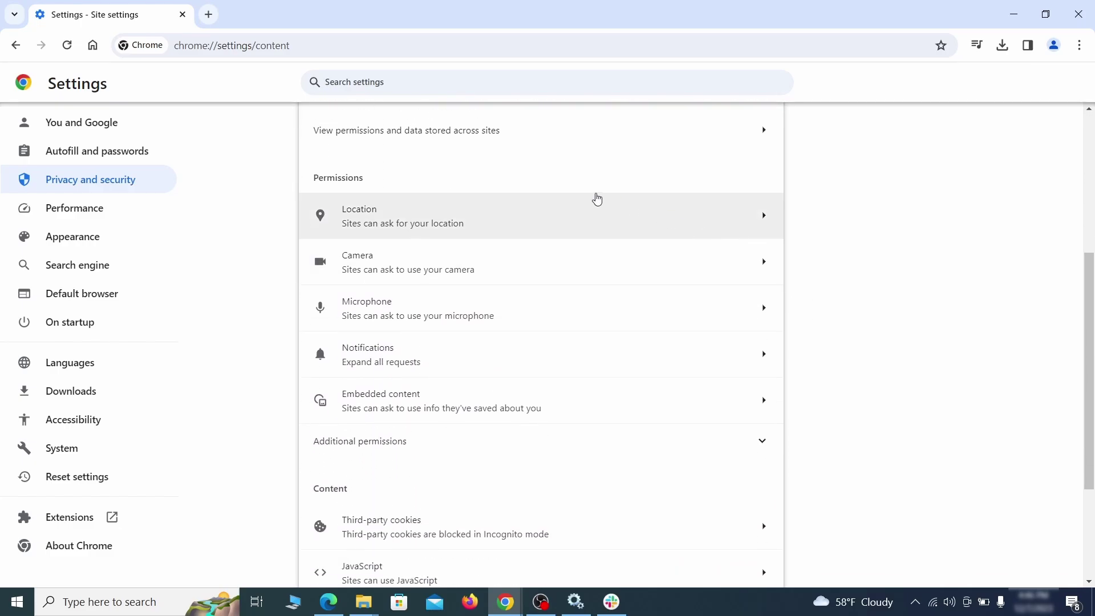
click(550, 227)
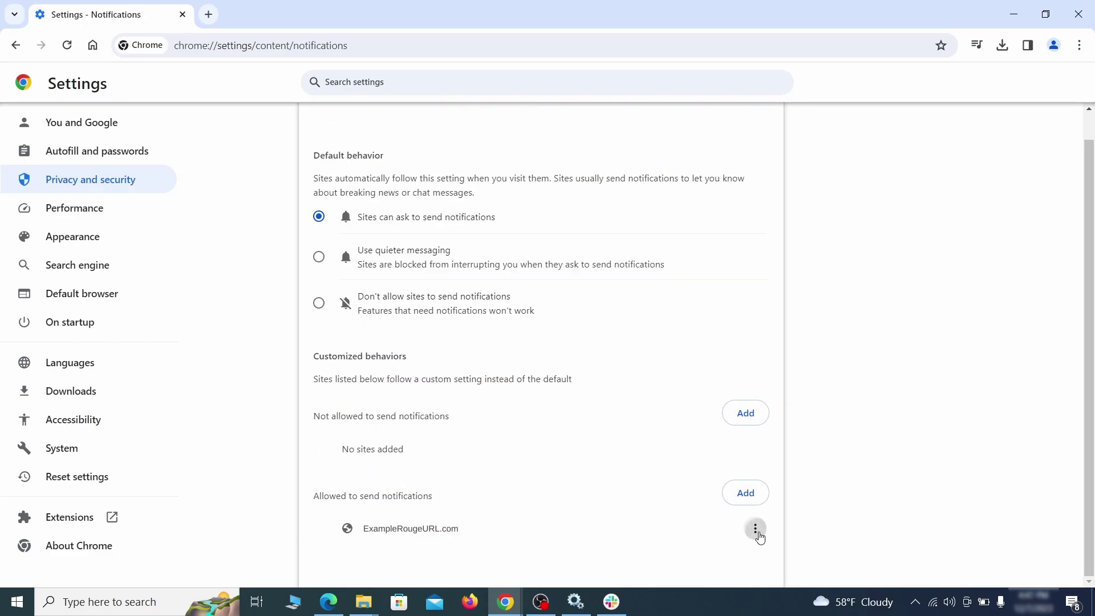
click(755, 529)
click(722, 523)
key(alt+Left)
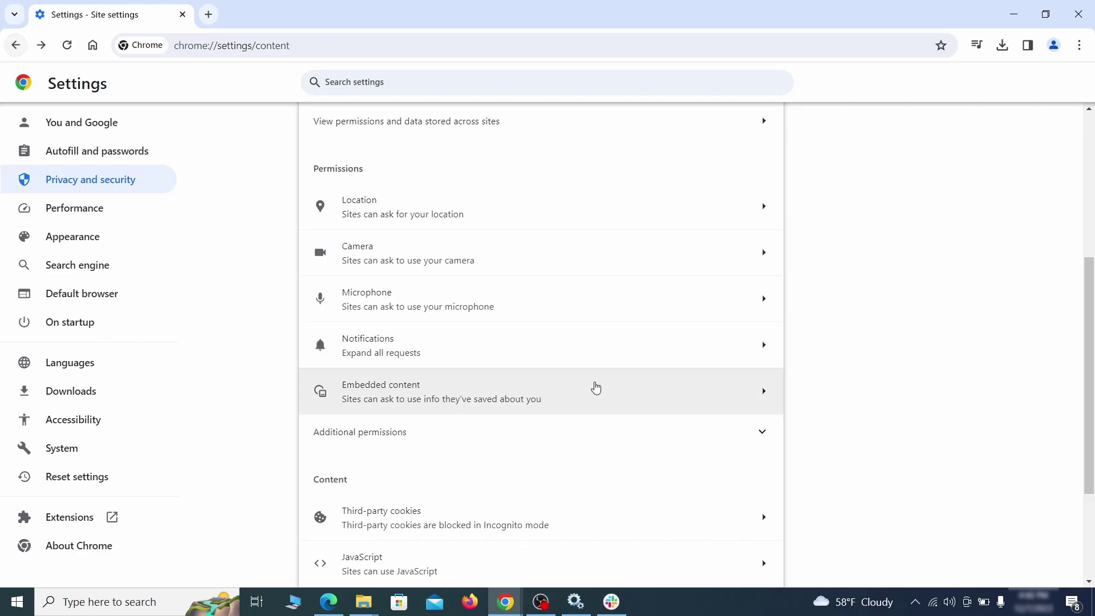
- Remove ExampleRougeURL.com from the sites allowed to use third-party cookies
scroll(596, 388, down, 3)
click(588, 386)
scroll(589, 385, down, 5)
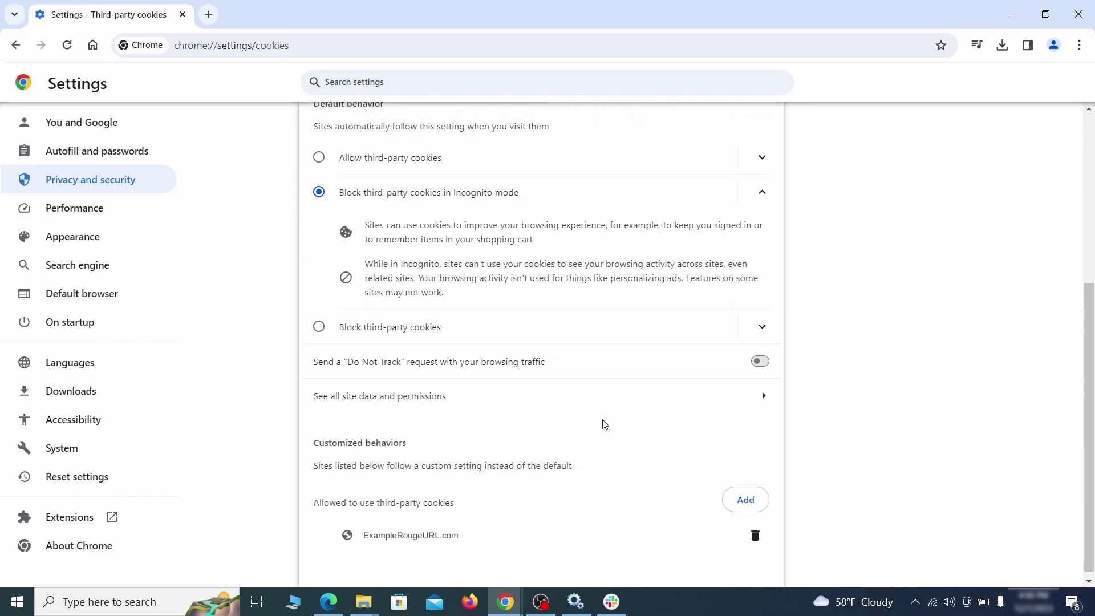
click(756, 536)
key(alt+Left)
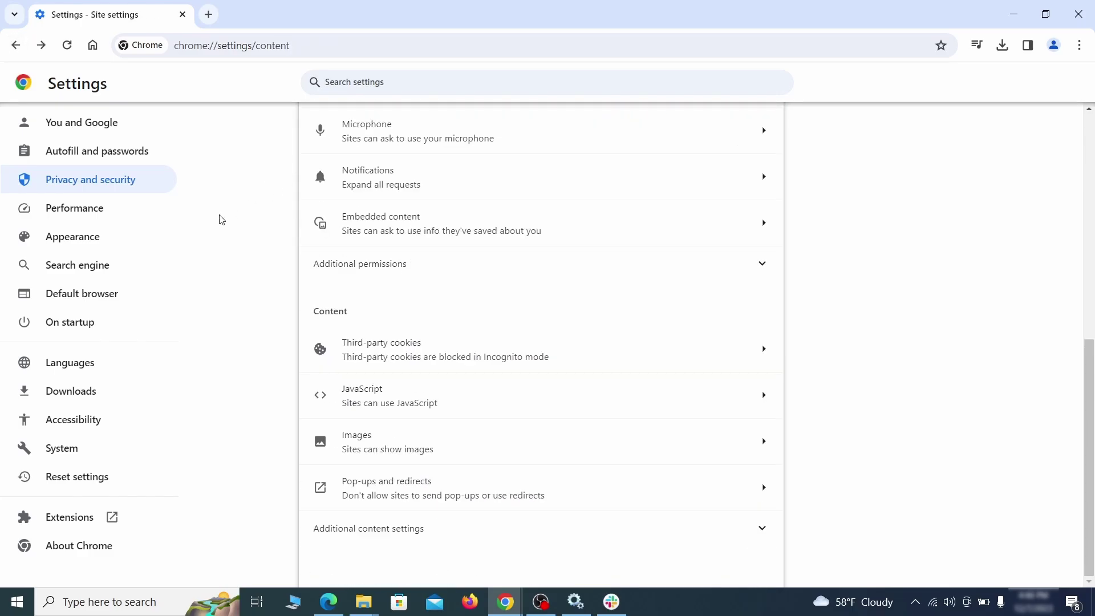
- Delete the ExampleRougeURL.com custom home page address and turn off Chrome's home button
click(149, 239)
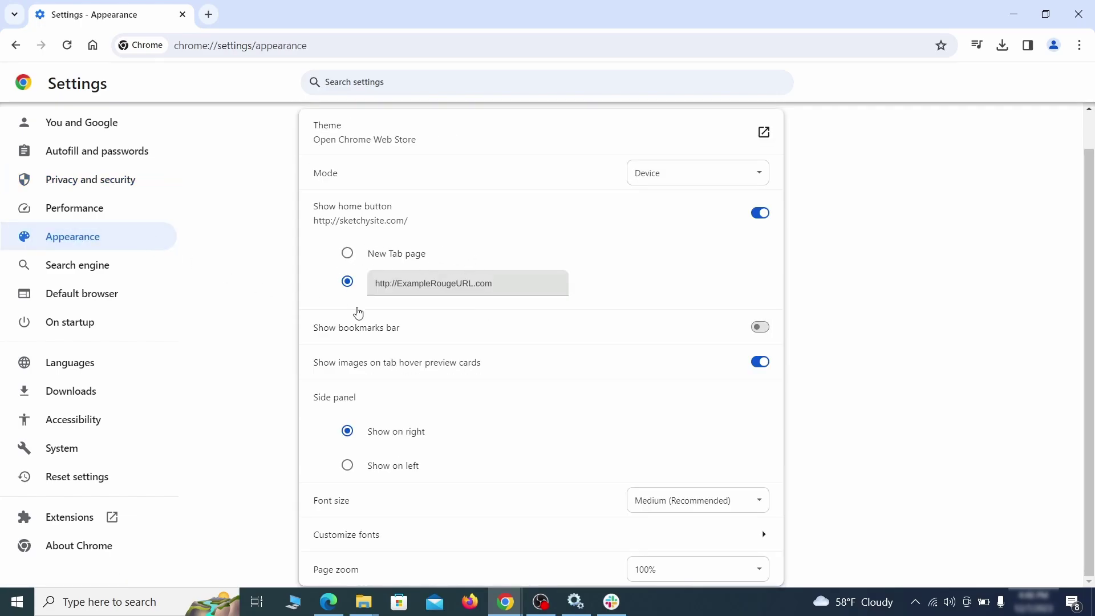
drag(484, 289, 360, 283)
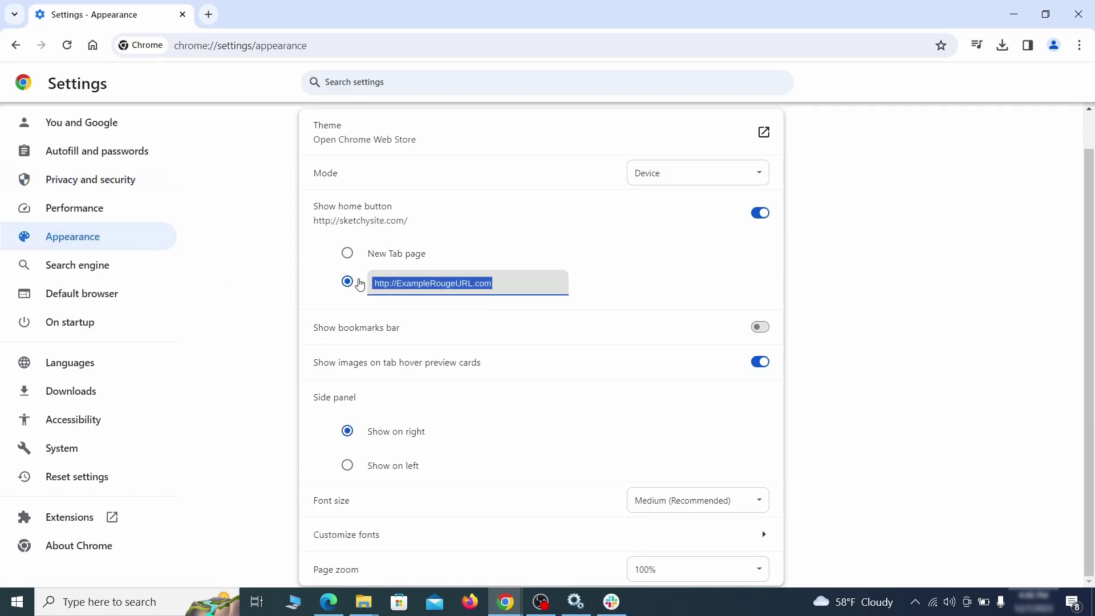
key(BackSpace)
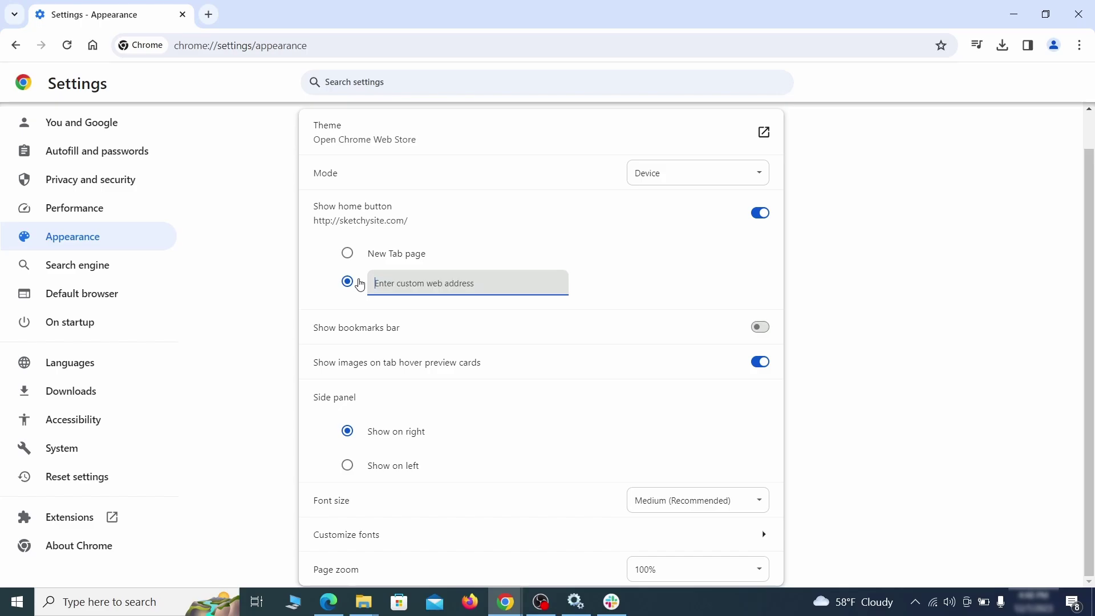
click(456, 225)
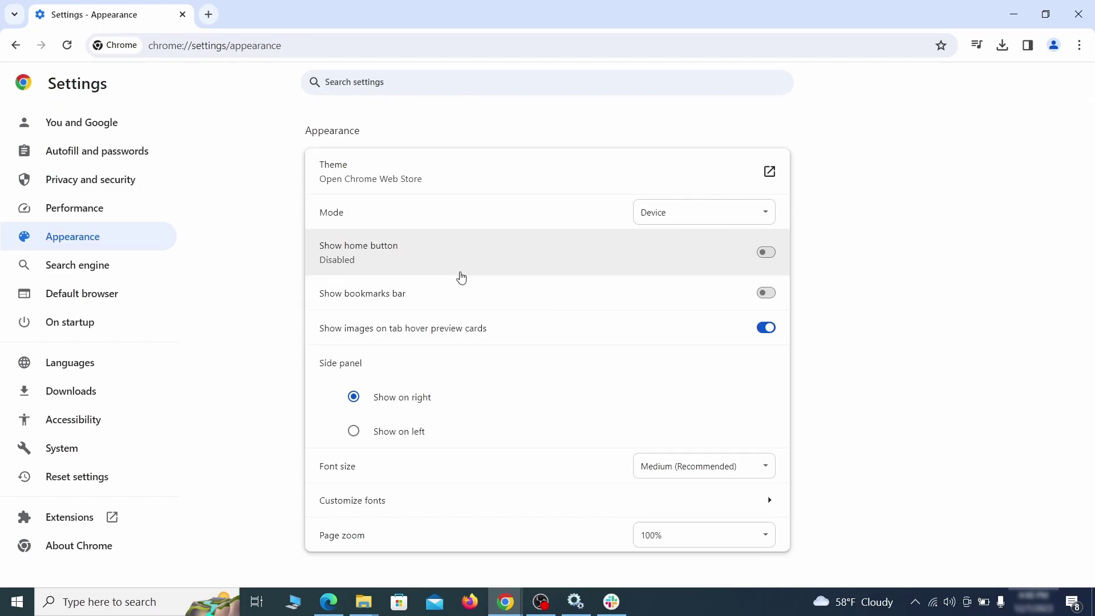
- Make Google Chrome's default address bar search engine
click(116, 269)
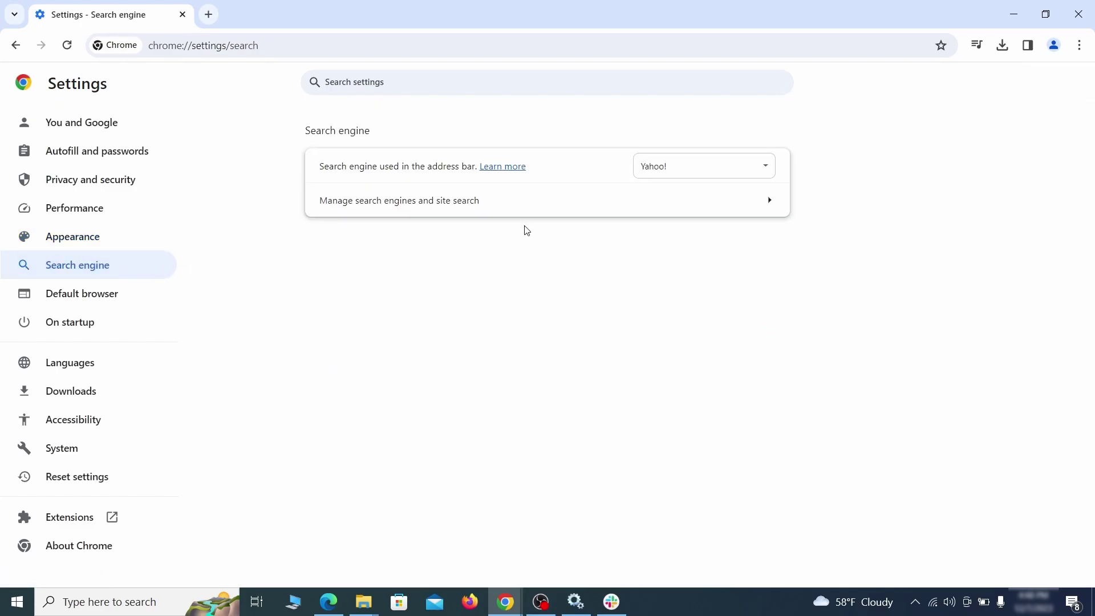
click(748, 171)
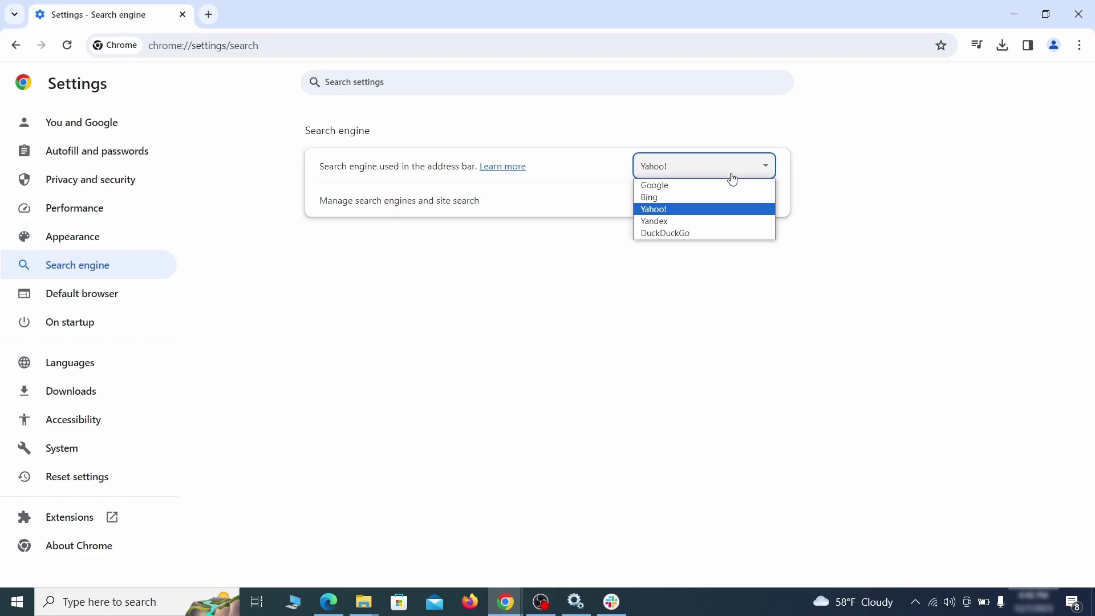
click(729, 185)
- Delete the ExampleRougeURL.com site search shortcut from the managed search engines
click(704, 213)
scroll(708, 297, down, 1)
scroll(707, 298, down, 6)
click(758, 350)
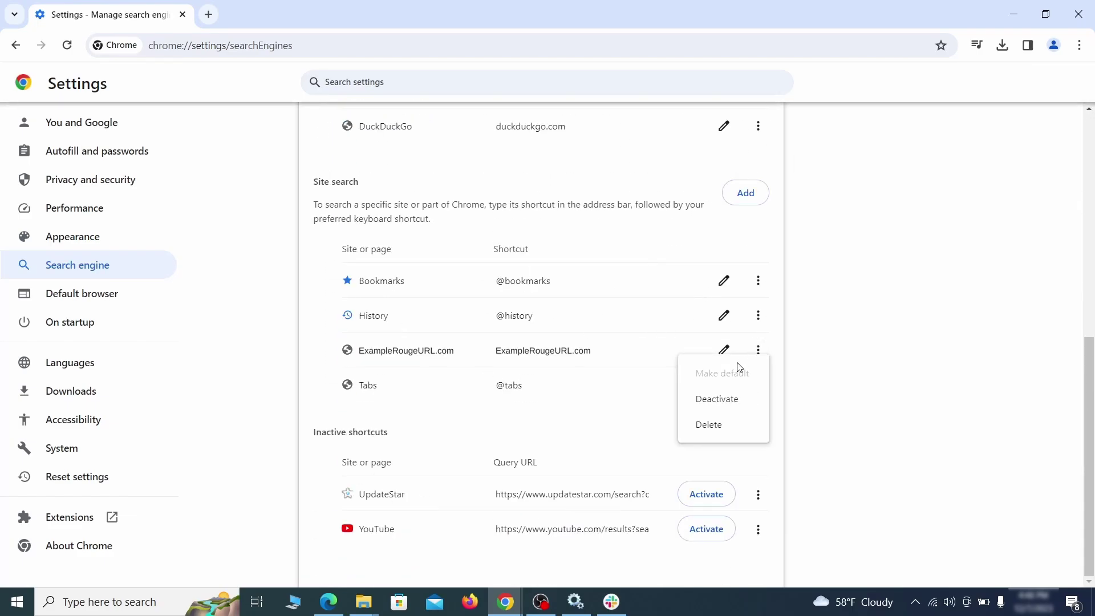
click(709, 425)
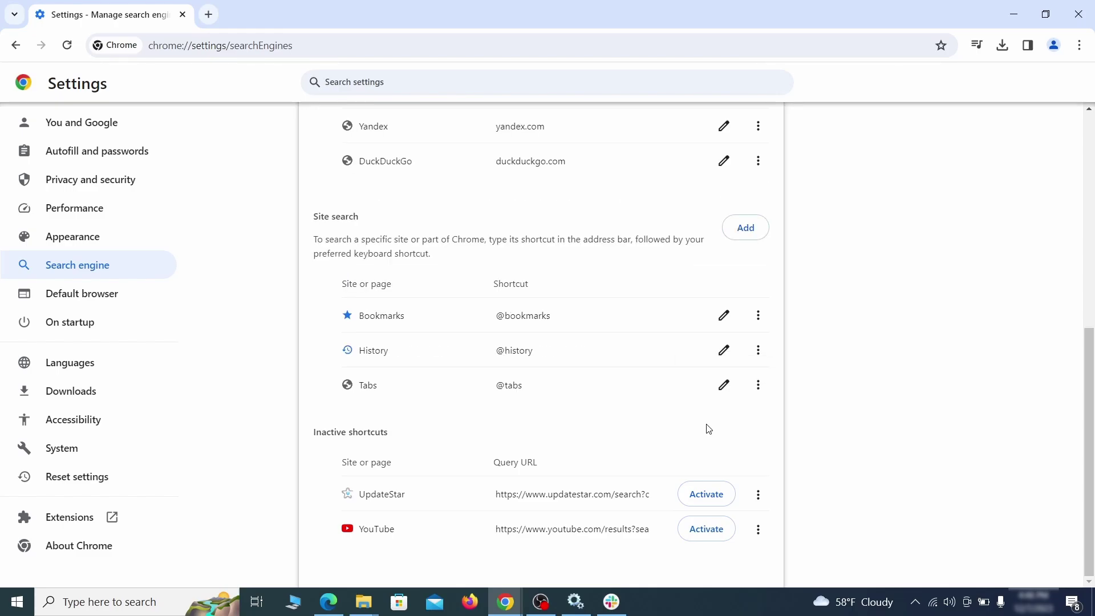
- In Chrome's On startup settings, bring up the options for the ExampleRougeURL.com startup page
click(83, 321)
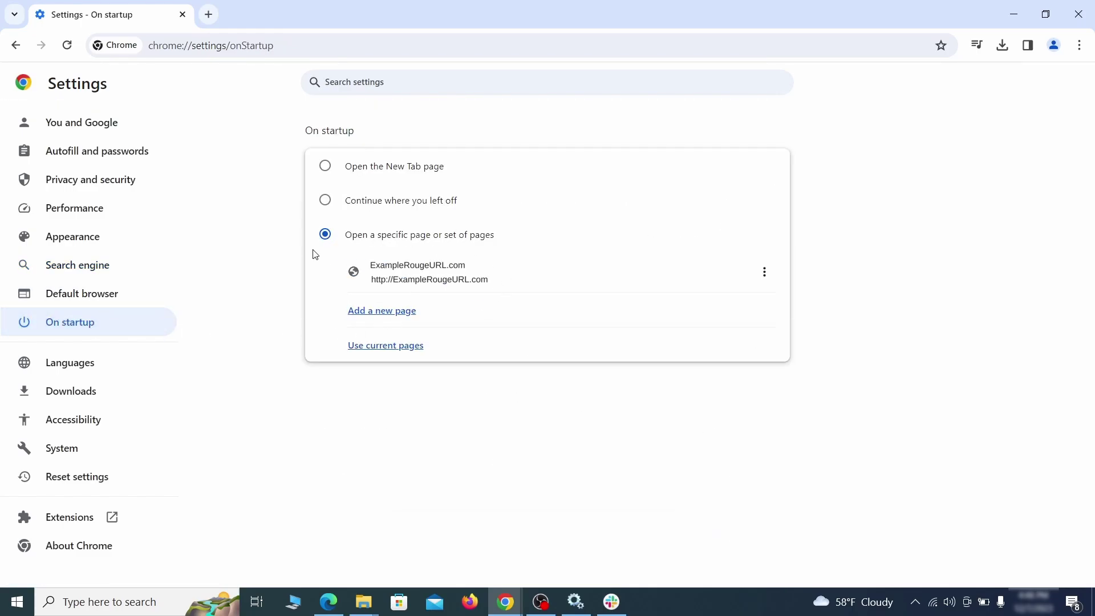
click(765, 273)
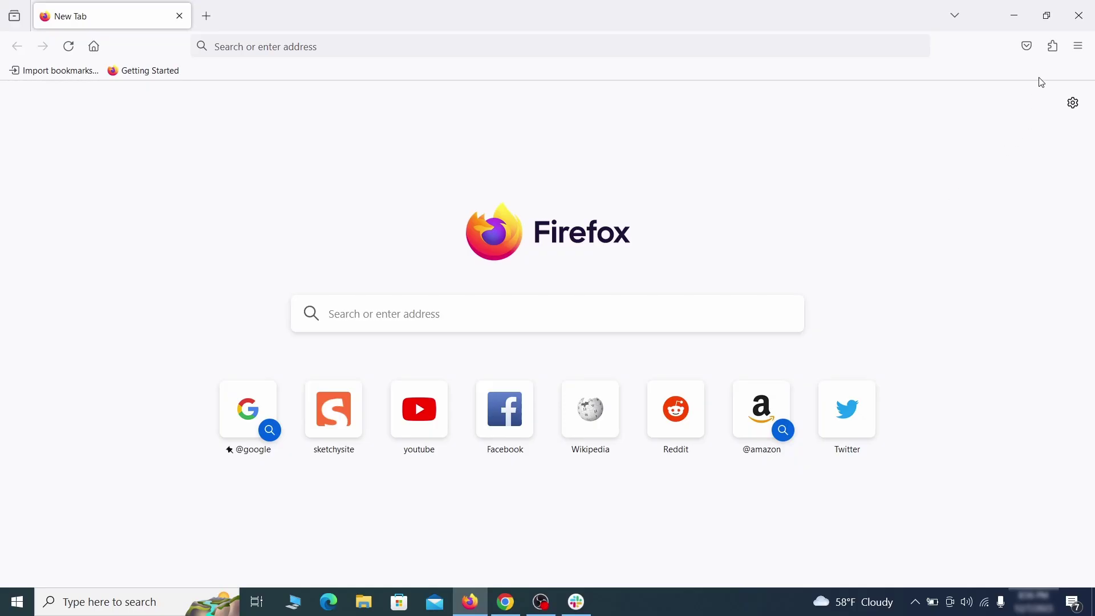
- Disable the Contenu+ extension in Firefox's Add-ons Manager and choose to remove it
click(1053, 46)
click(923, 191)
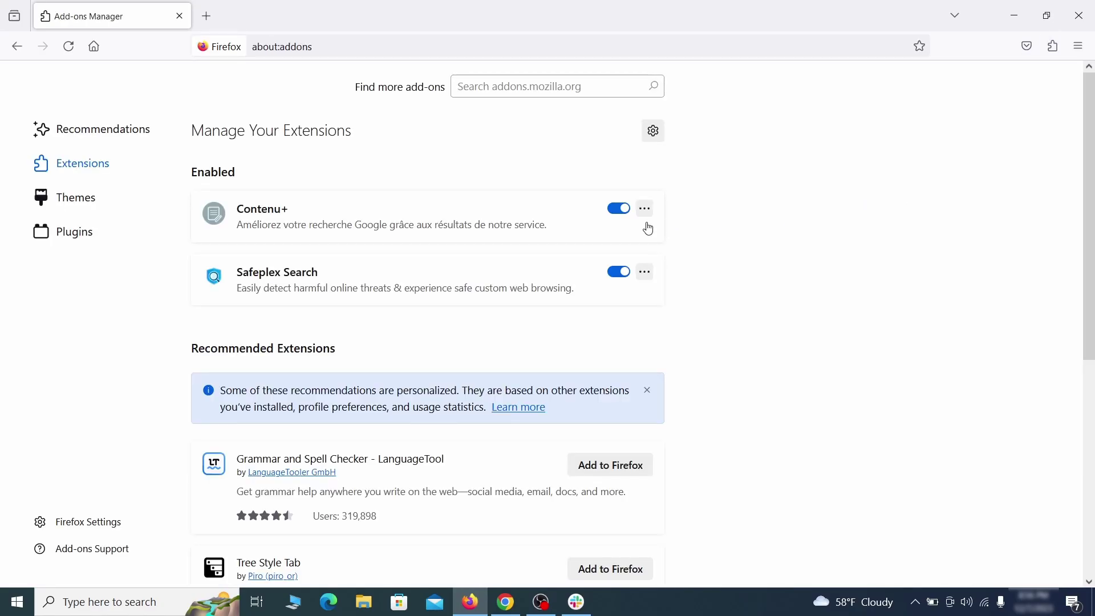
click(619, 208)
click(645, 209)
click(690, 231)
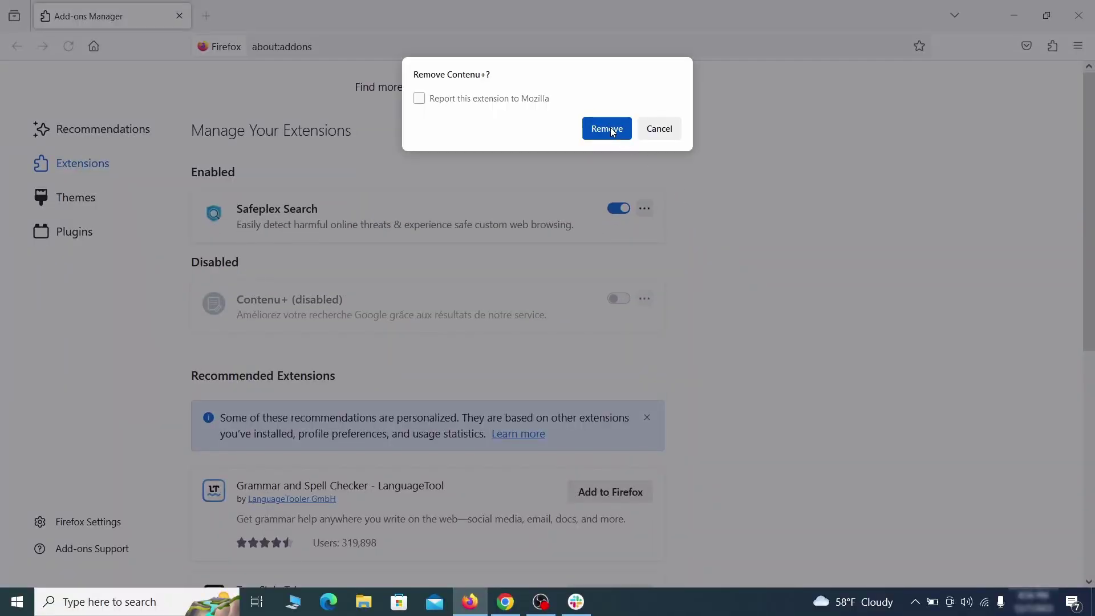
- Confirm removing Contenu+ and delete the ExampleRougeURL.com homepage address in Firefox's Home settings
click(622, 134)
click(1077, 49)
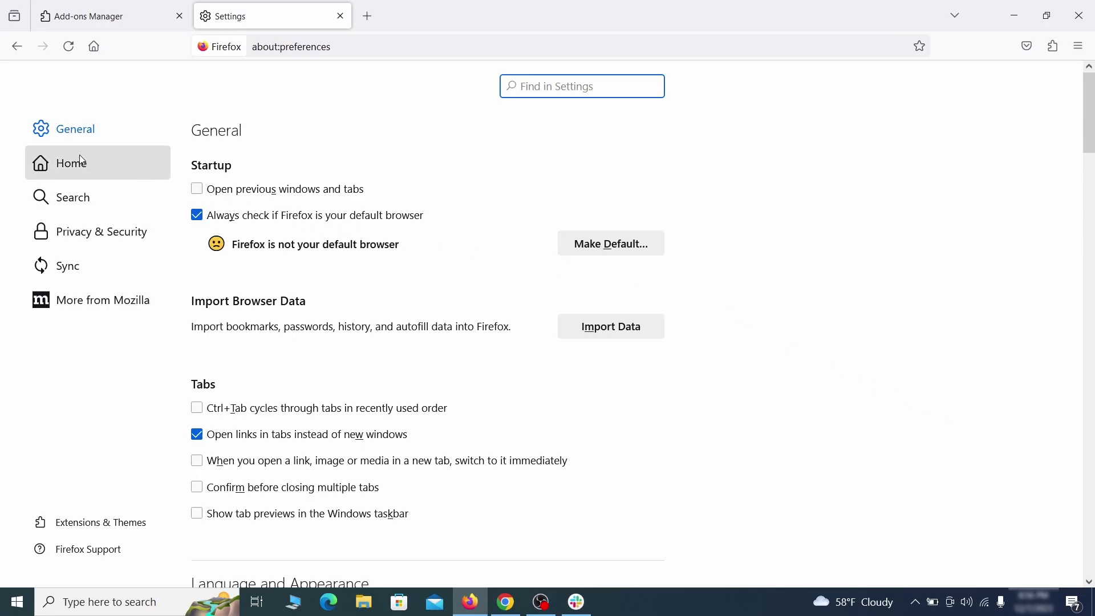
click(83, 164)
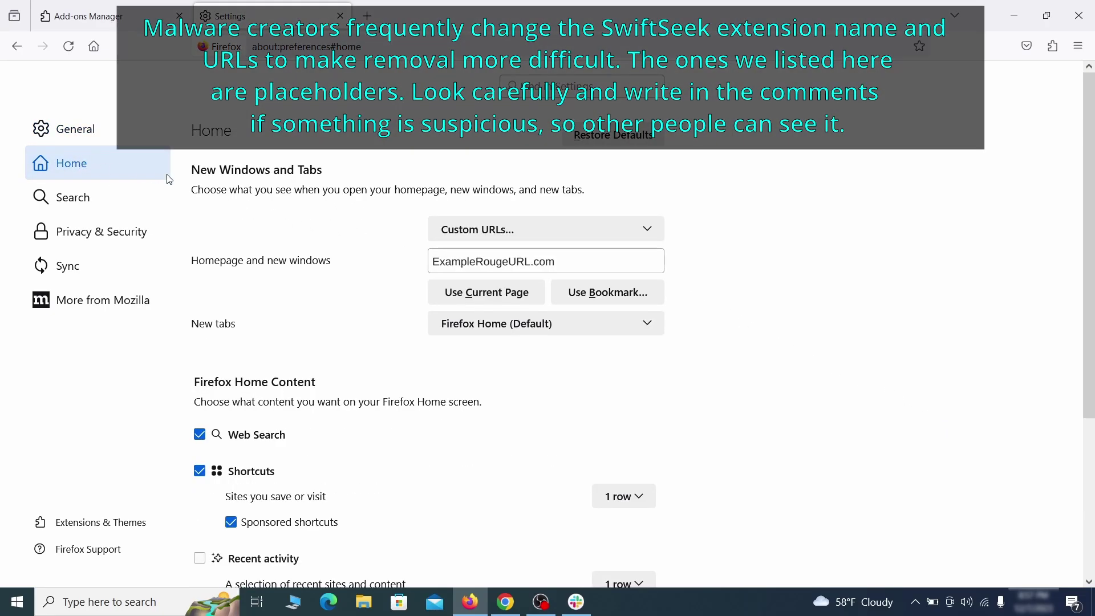
triple_click(552, 261)
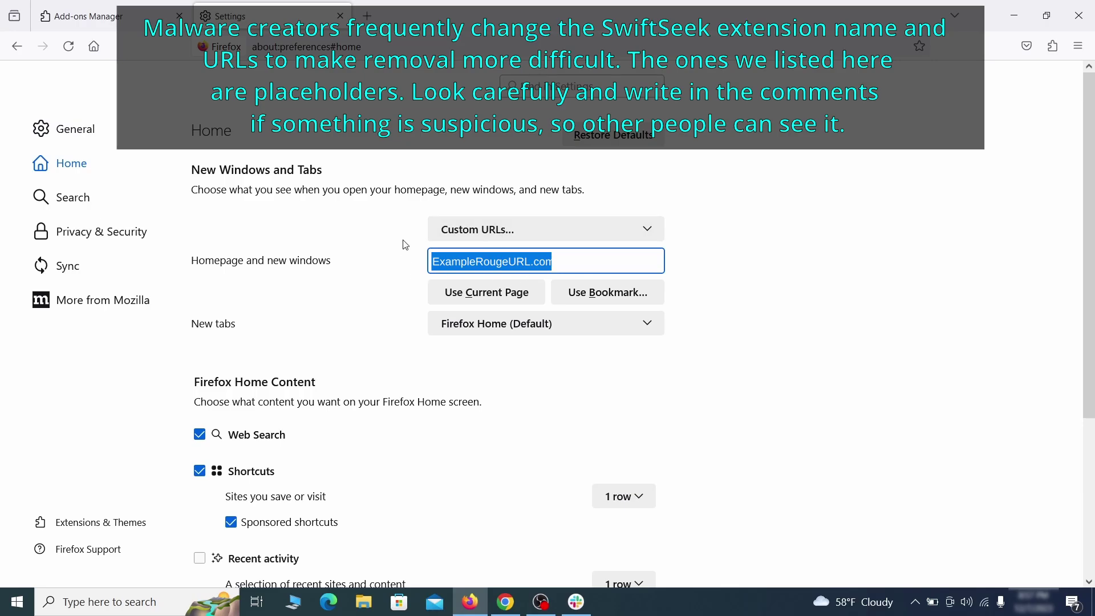
key(BackSpace)
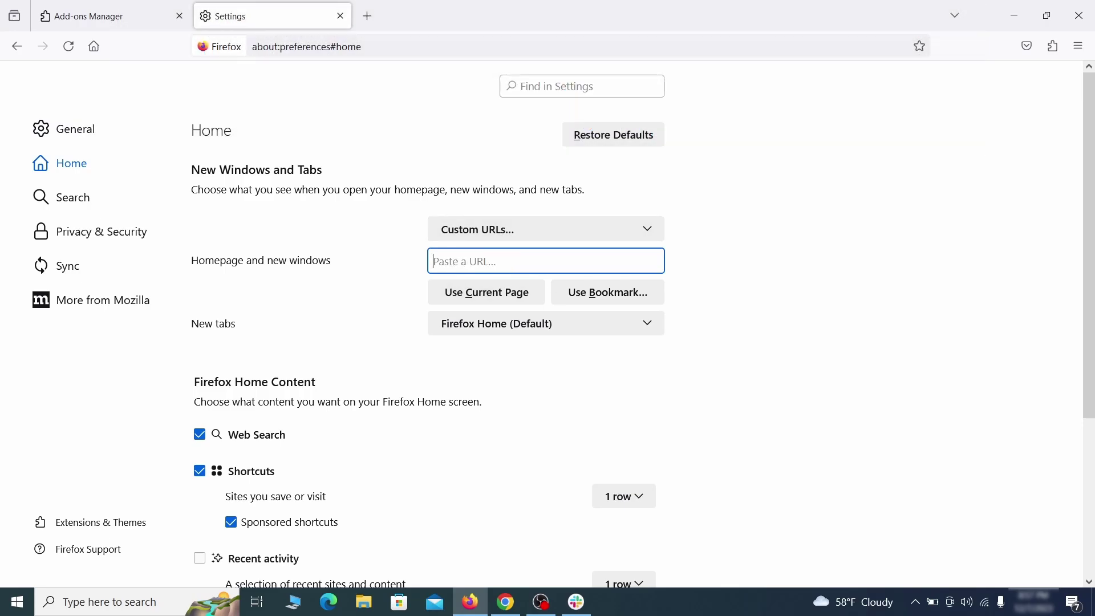
- Set Google as Firefox's default search engine
click(77, 197)
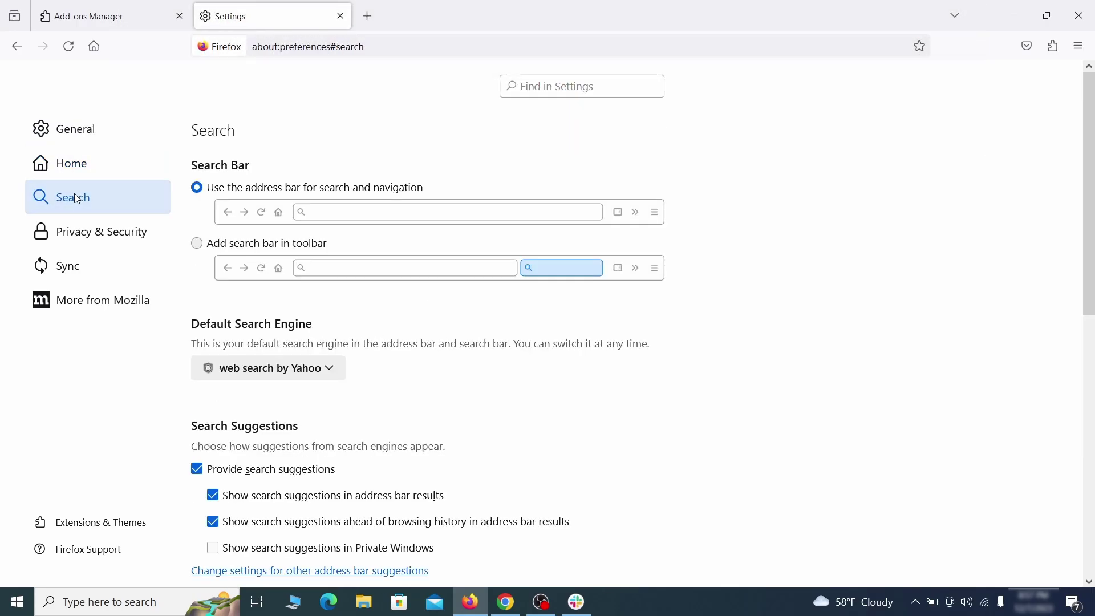
scroll(513, 328, down, 2)
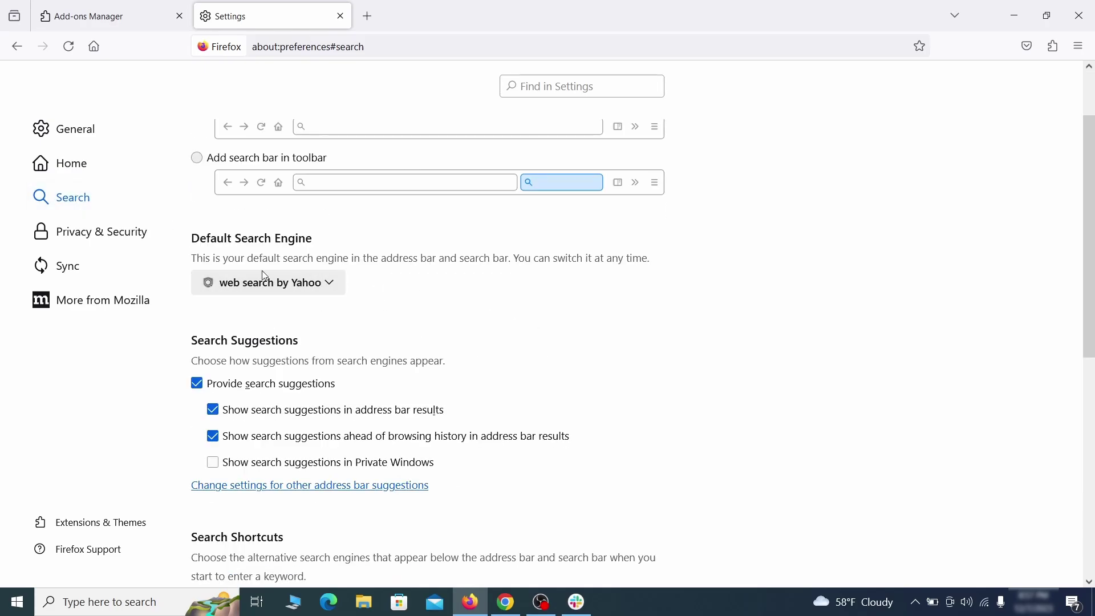
click(327, 289)
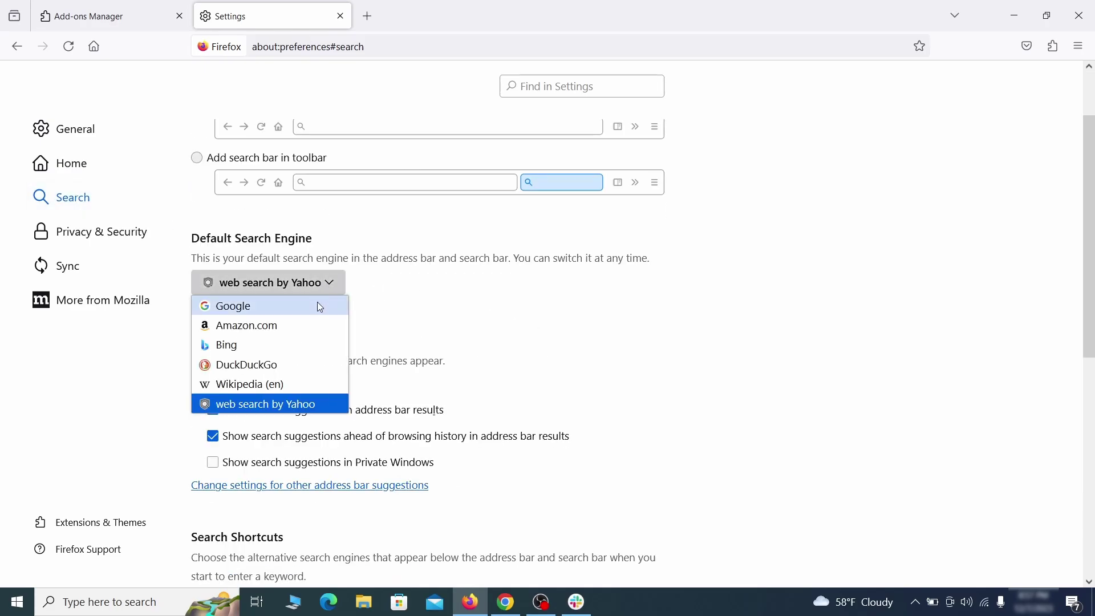
click(317, 306)
- Remove the web search by Yahoo (Safeplex Search) entry from Search Shortcuts
scroll(536, 317, down, 4)
scroll(597, 289, down, 2)
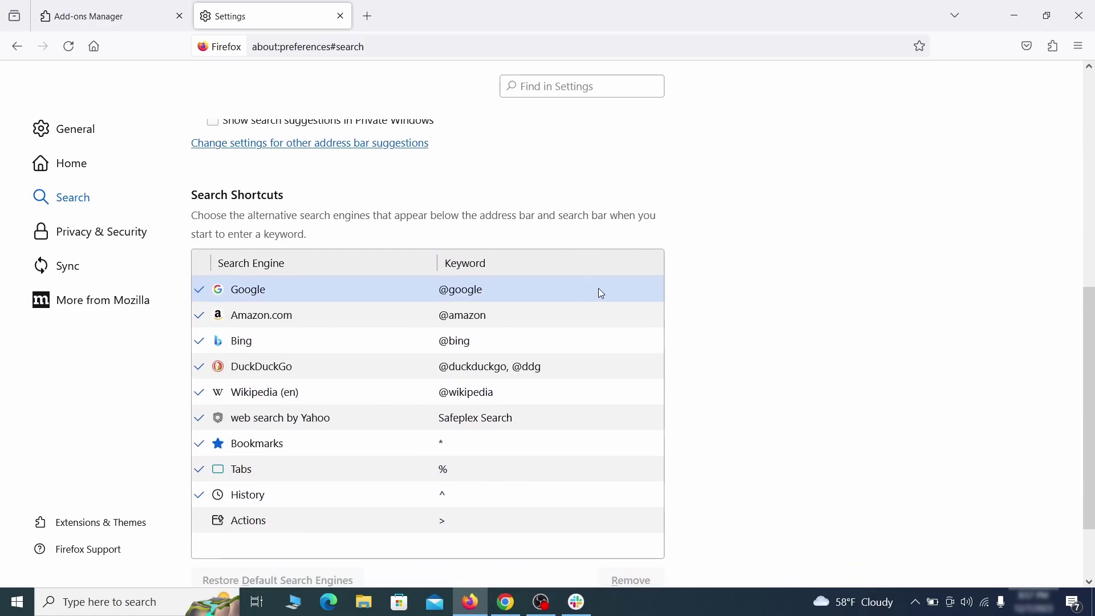
scroll(601, 289, down, 2)
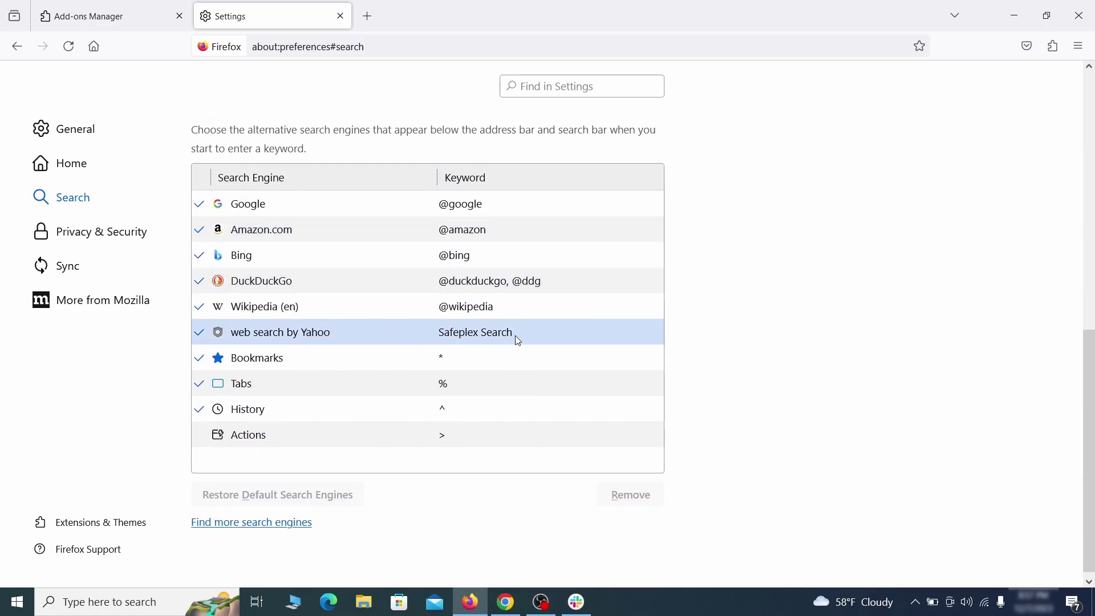
click(545, 340)
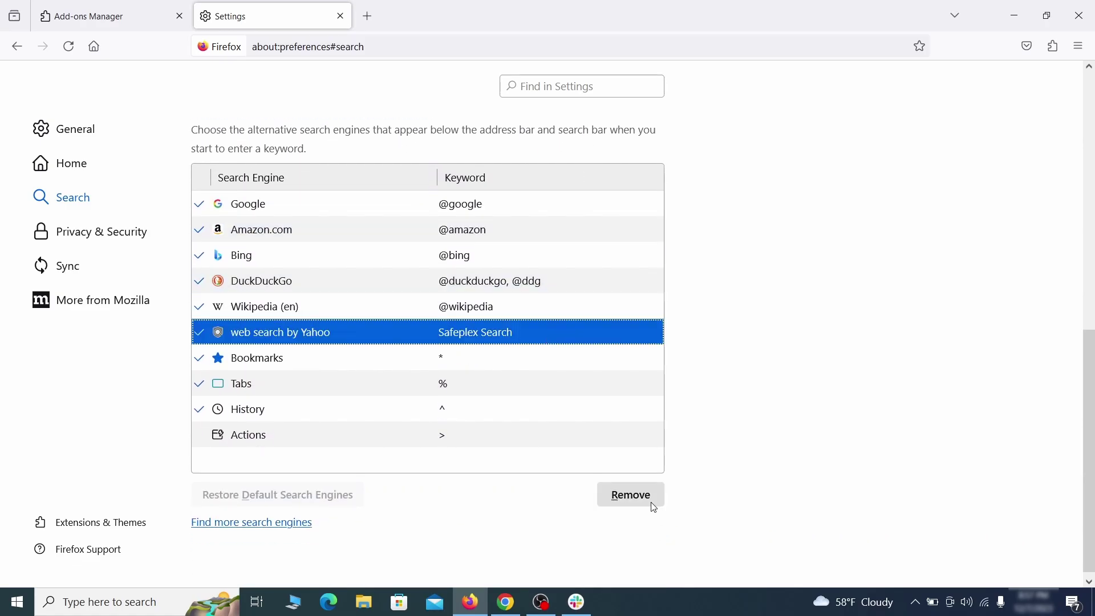
click(631, 495)
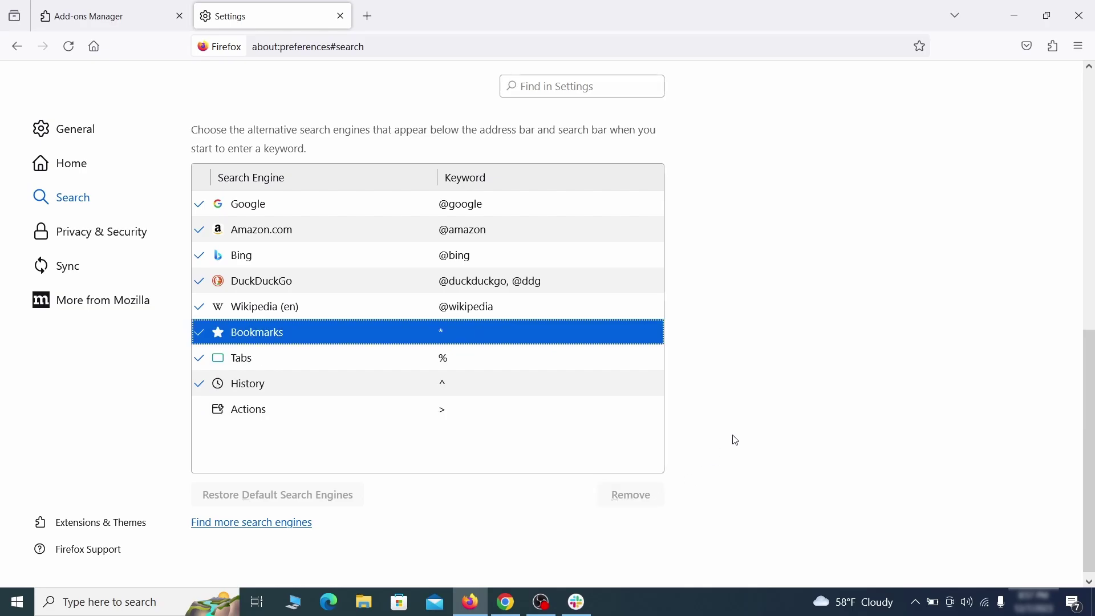
scroll(519, 360, up, 3)
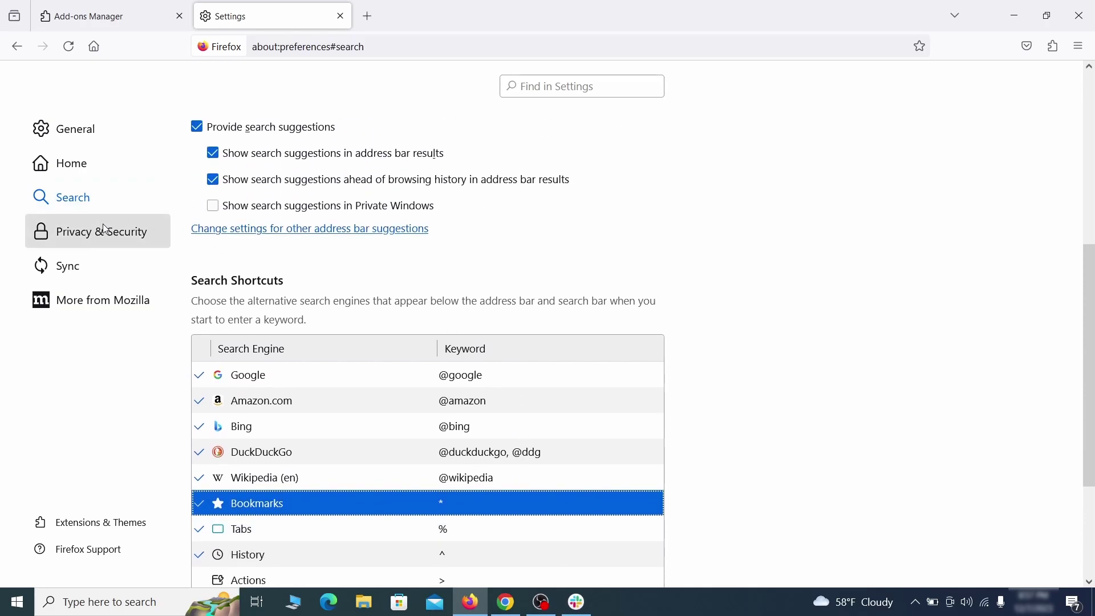
- Clear all Firefox cookies, site data and cached web content, then scroll down to Permissions
click(105, 228)
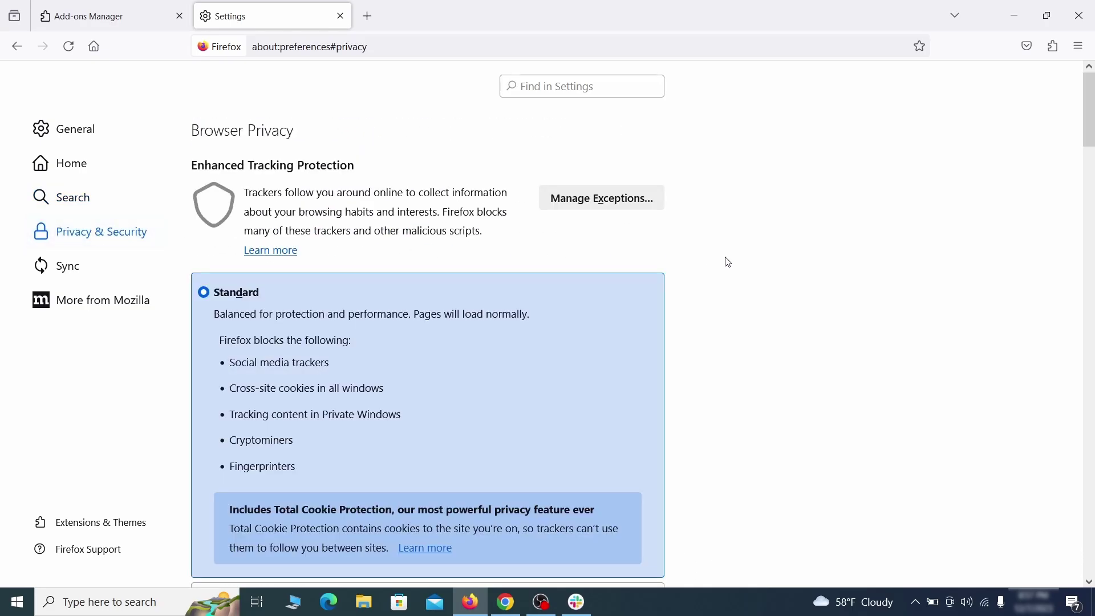
scroll(729, 262, down, 8)
click(625, 365)
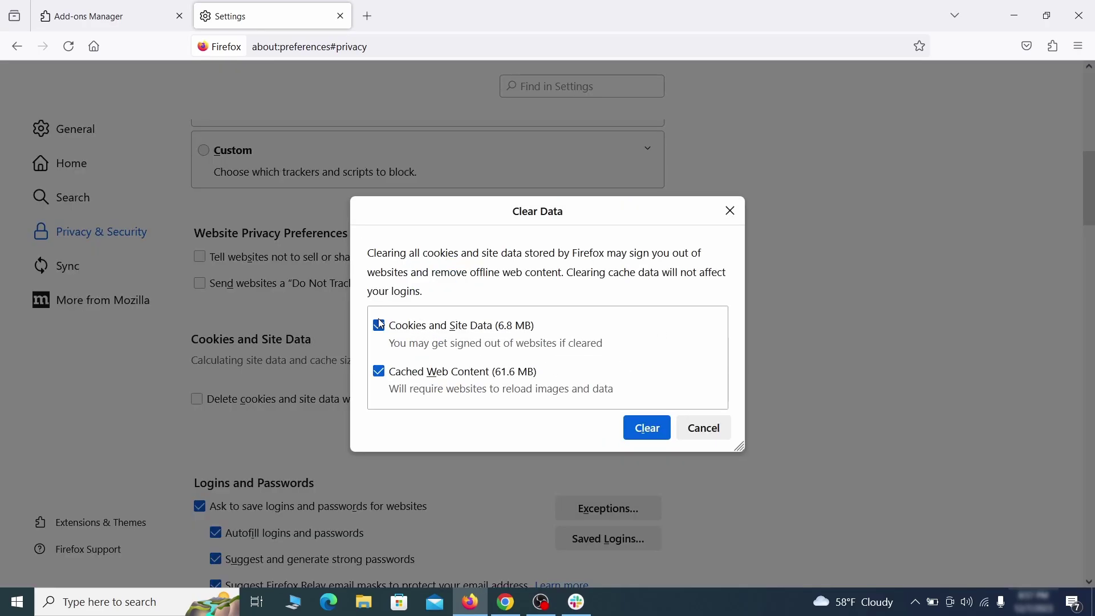
click(667, 429)
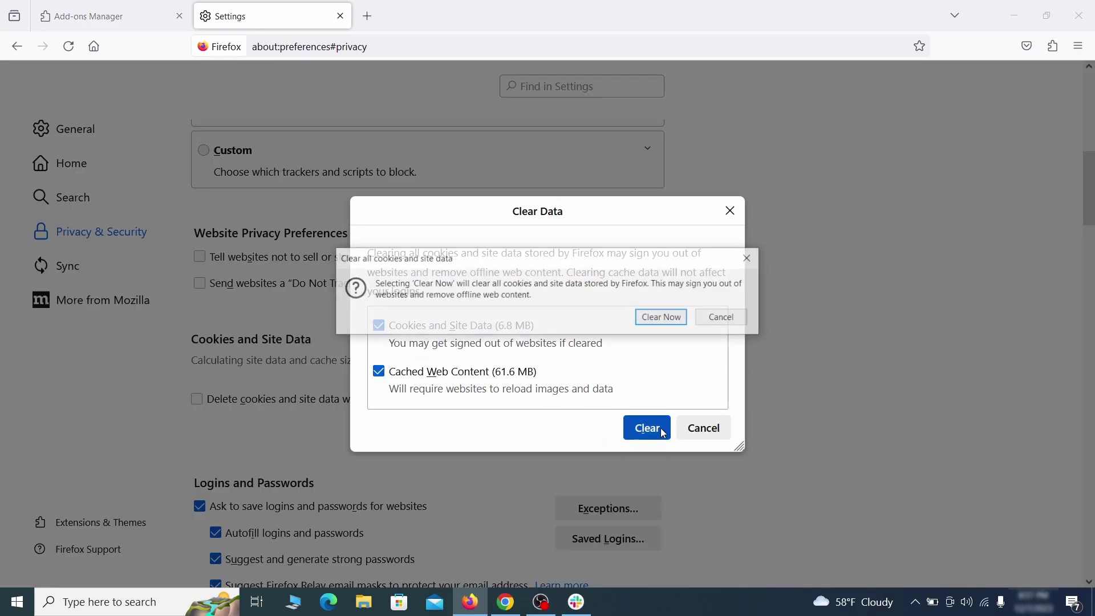
click(664, 318)
scroll(741, 348, down, 5)
scroll(745, 350, down, 10)
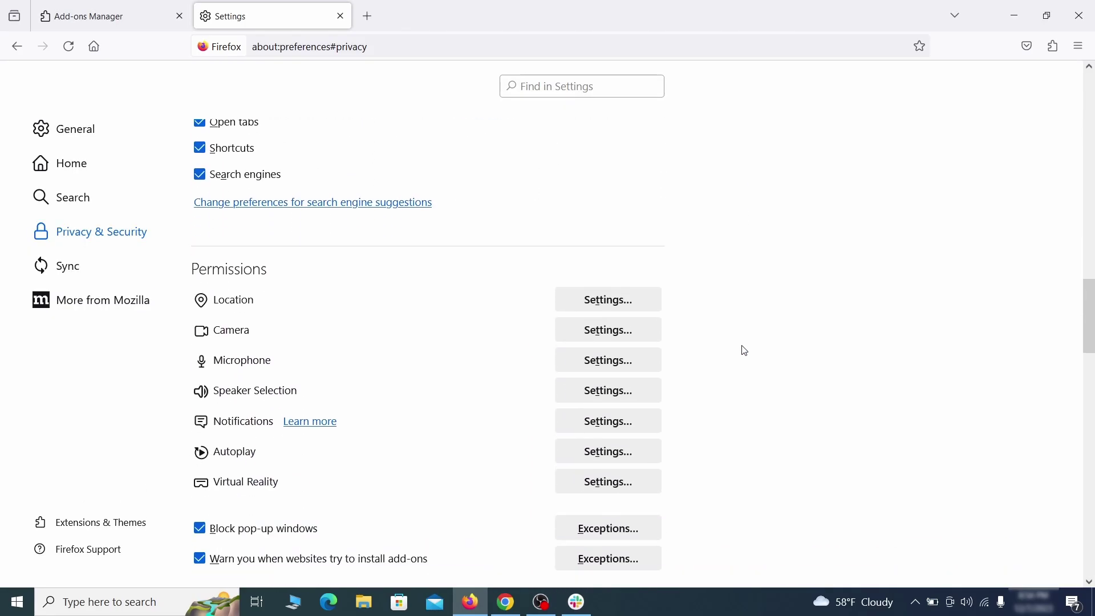
- Turn off and remove the Quidco Cashback Reminder extension in Microsoft Edge
click(631, 400)
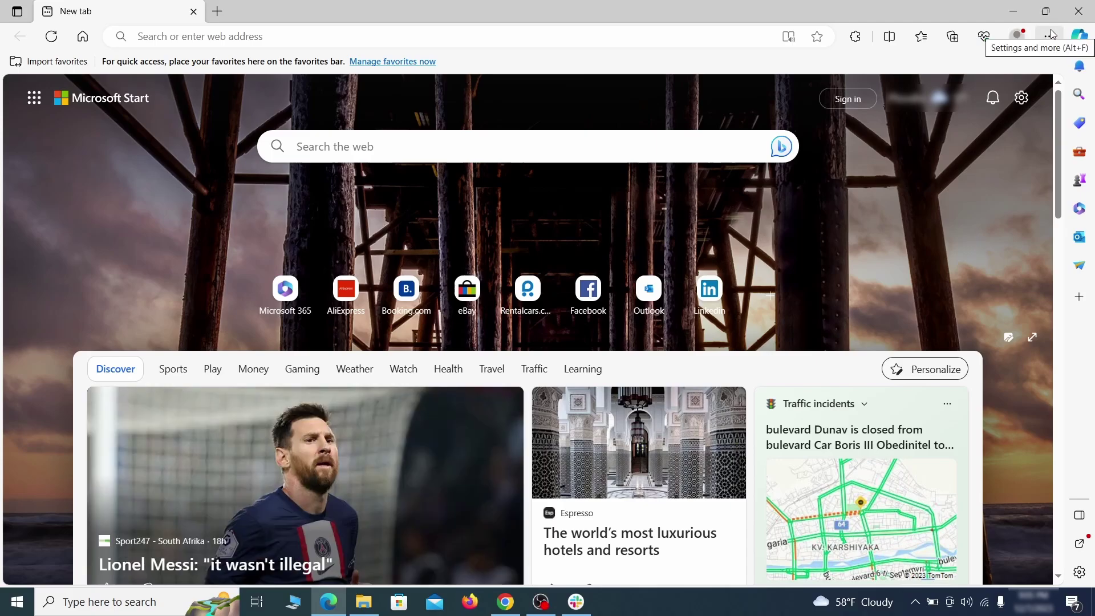
click(1049, 36)
click(941, 251)
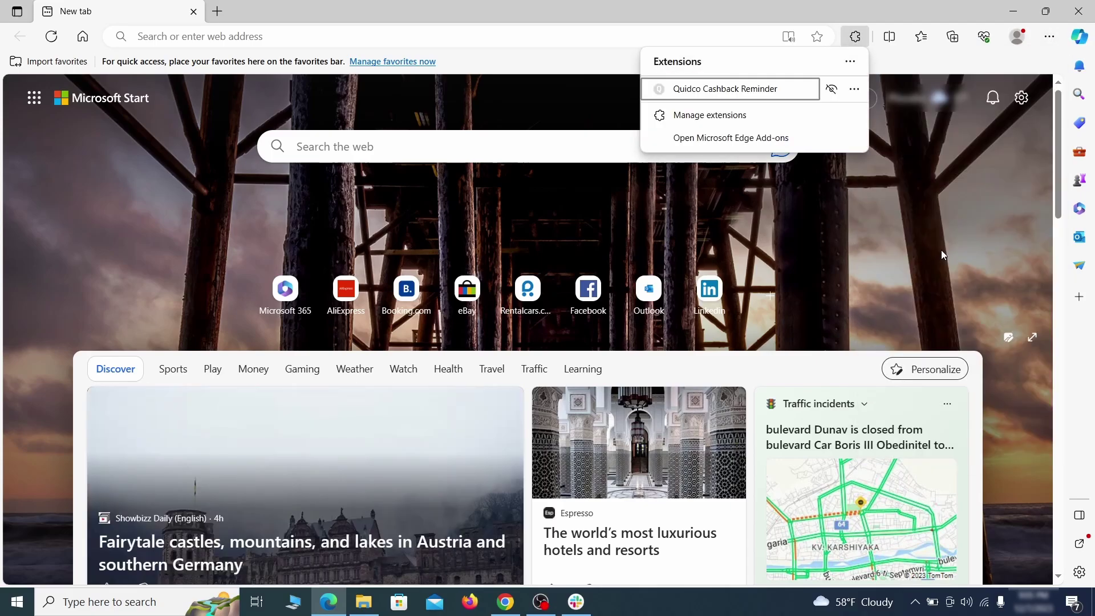
click(707, 116)
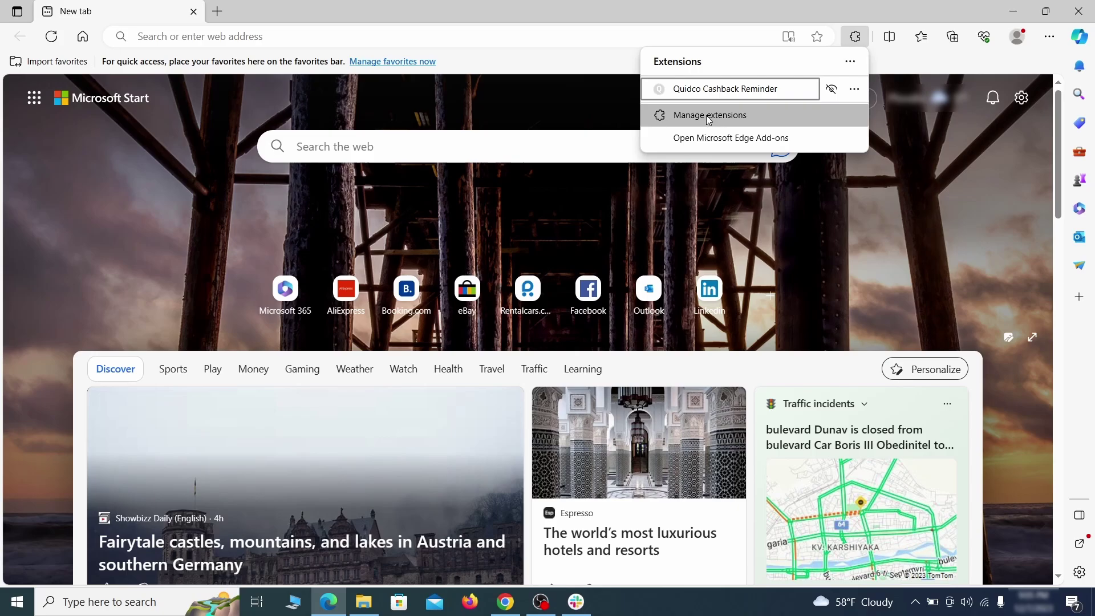
click(708, 115)
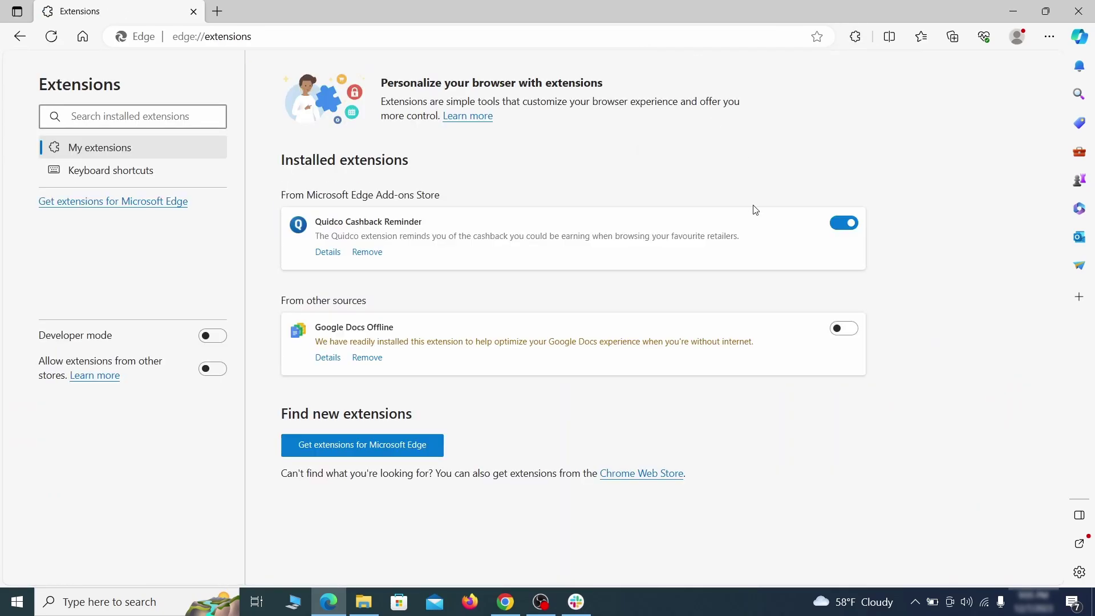
click(845, 224)
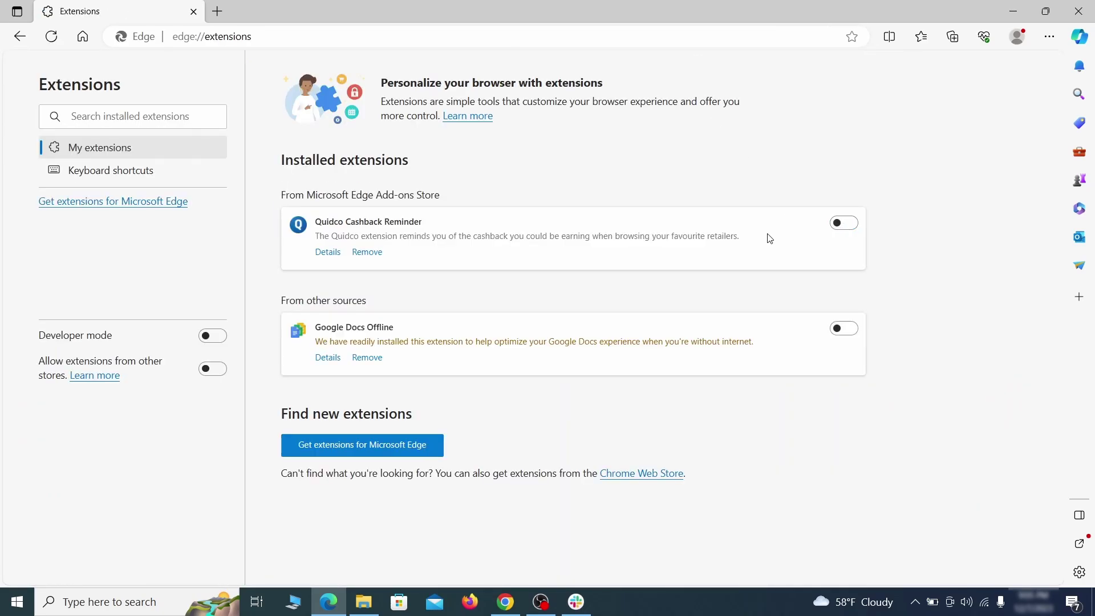
click(366, 253)
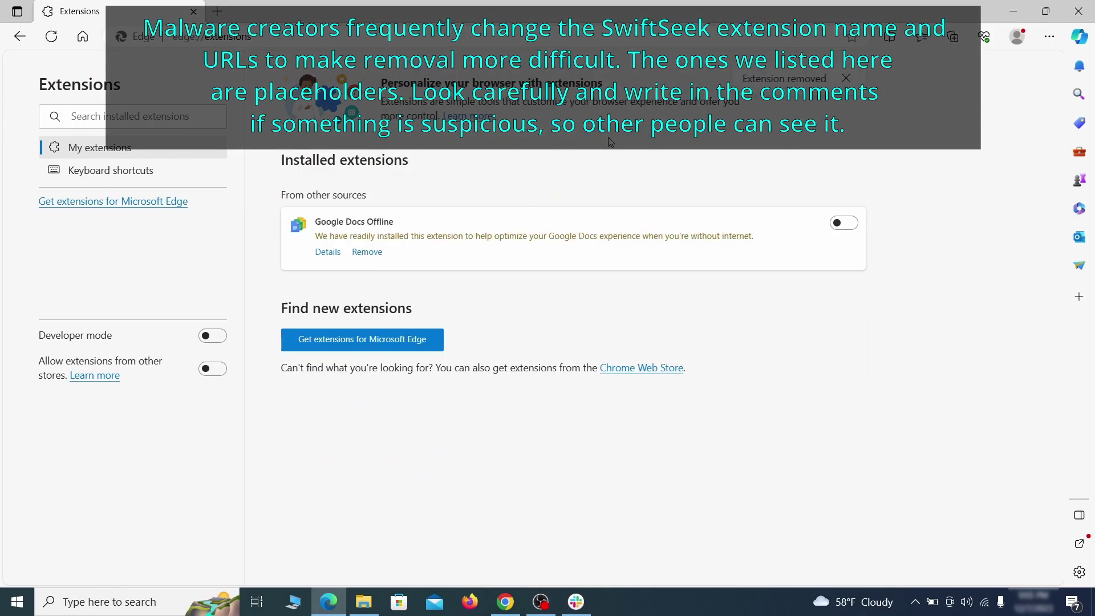
- Clear Edge's last-hour browsing data, including site permissions, under Privacy, search, and services
key(ctrl+t)
click(1049, 38)
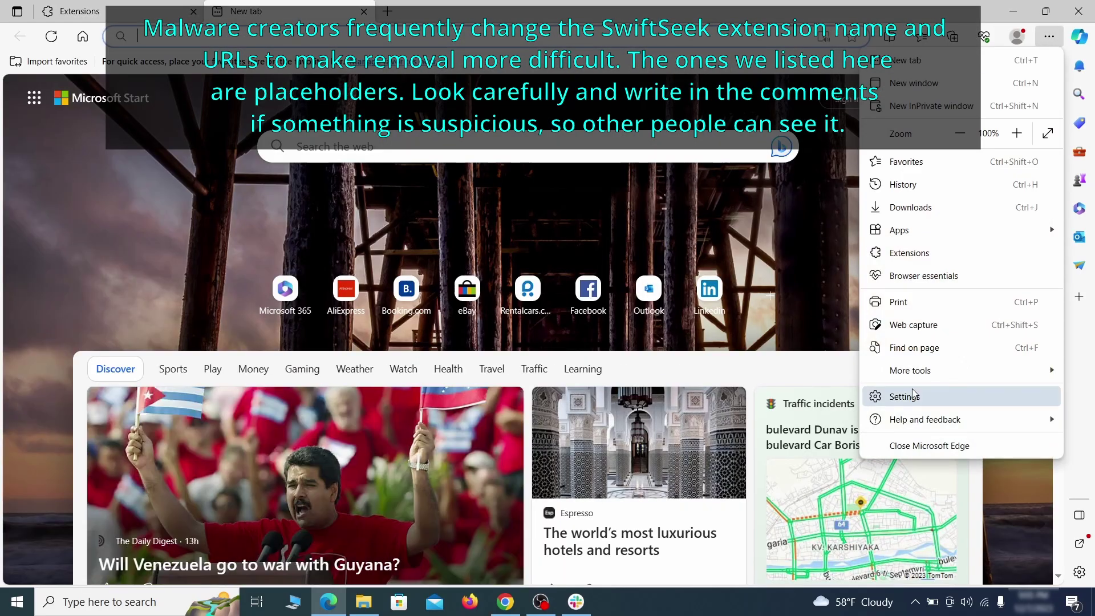
click(907, 394)
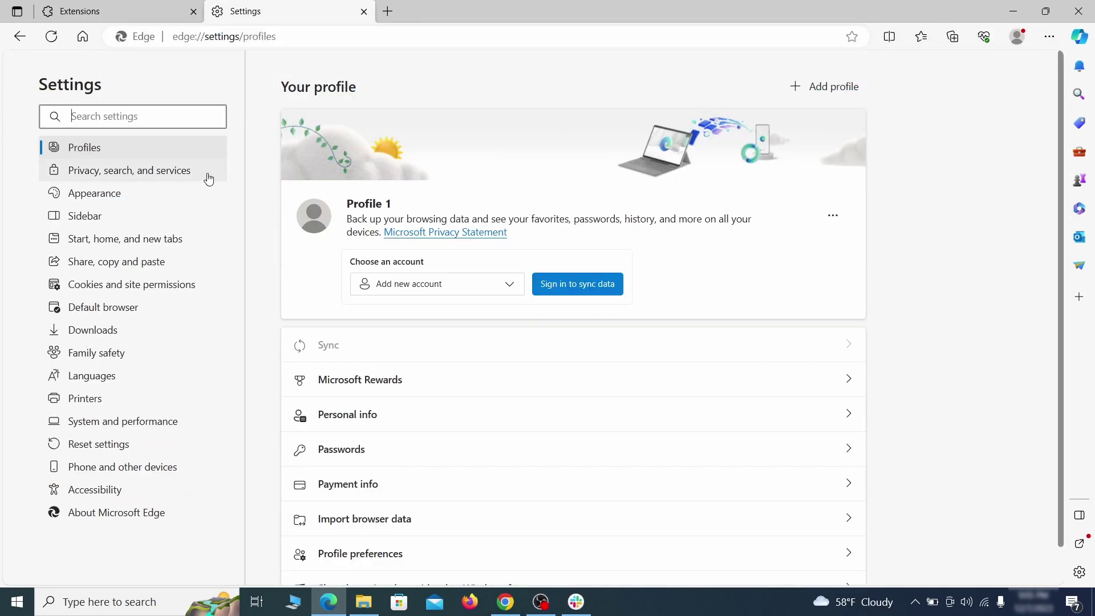
click(185, 171)
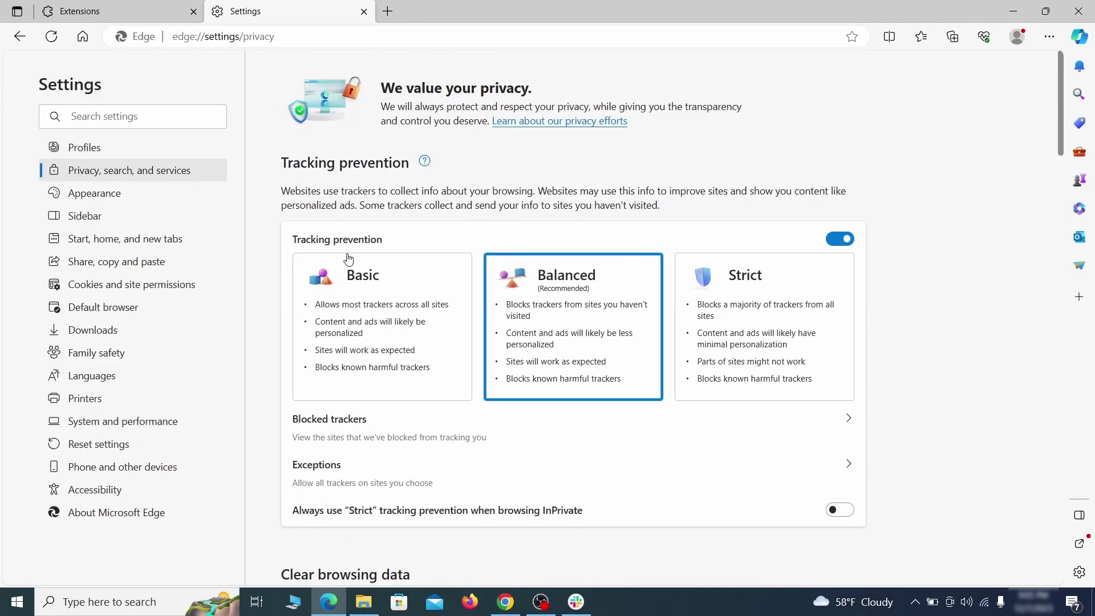
scroll(595, 351, down, 2)
scroll(595, 351, down, 2)
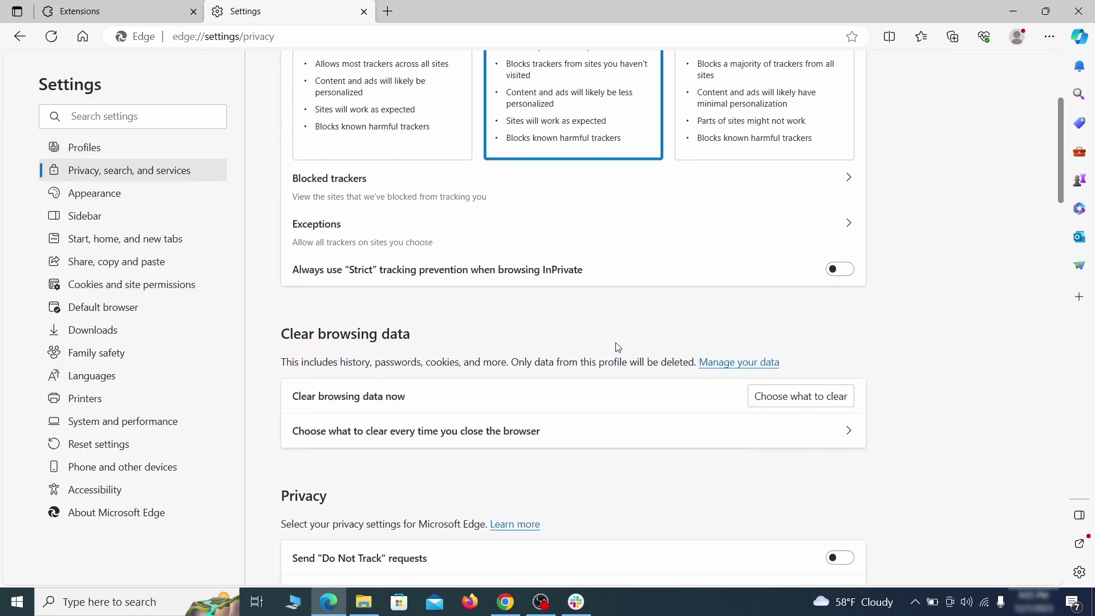
click(819, 397)
scroll(453, 329, down, 1)
scroll(454, 329, down, 3)
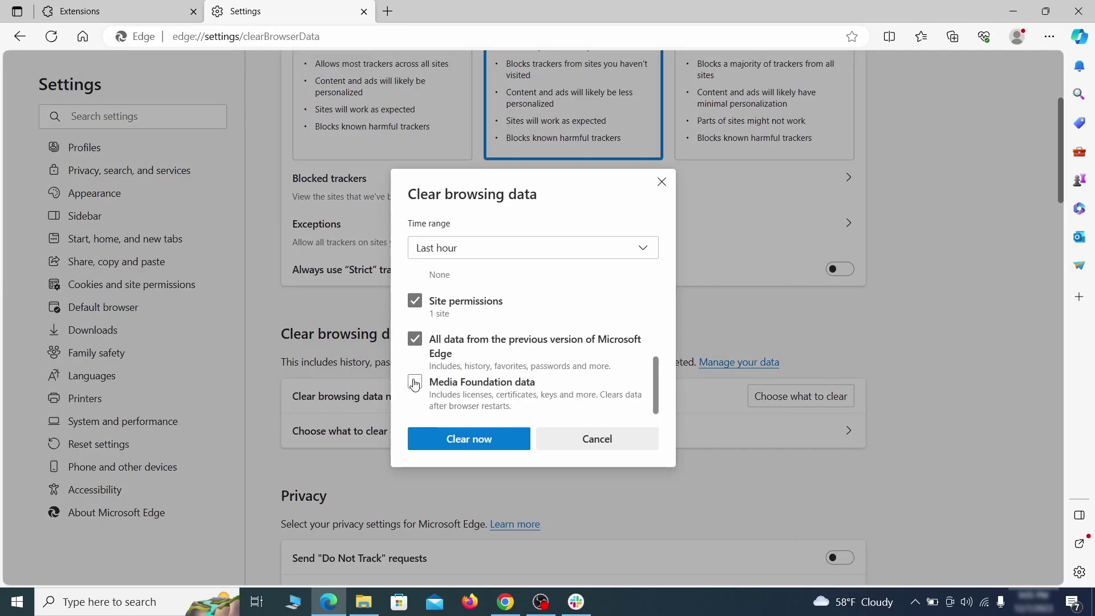
click(513, 446)
- Make Google Edge's default address-bar search engine, then open ExampleRougeURL.com's options under Manage search engines
scroll(707, 324, down, 15)
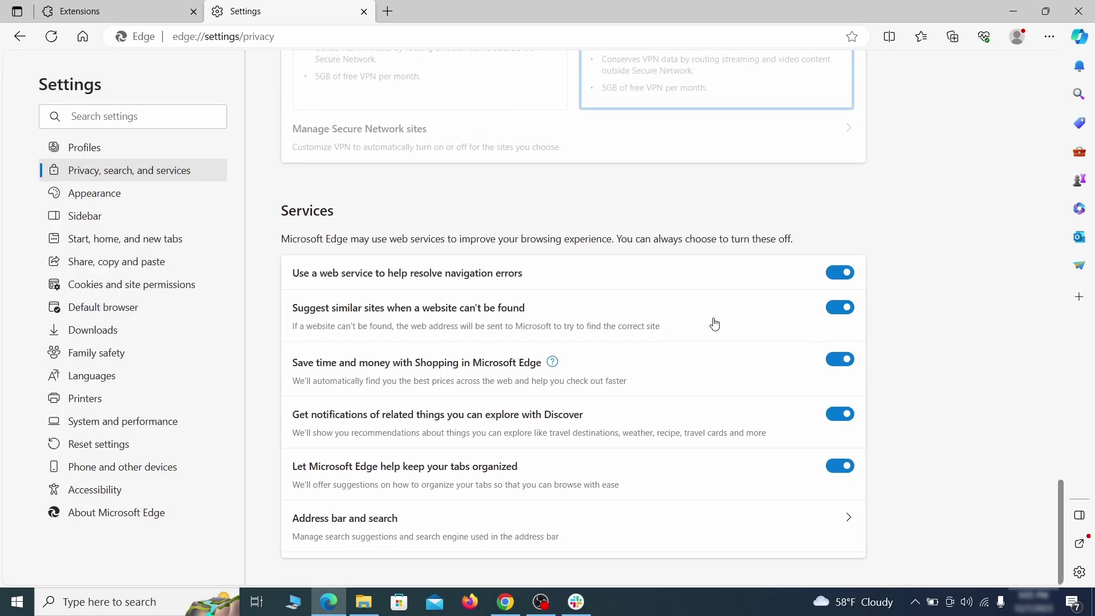
click(627, 535)
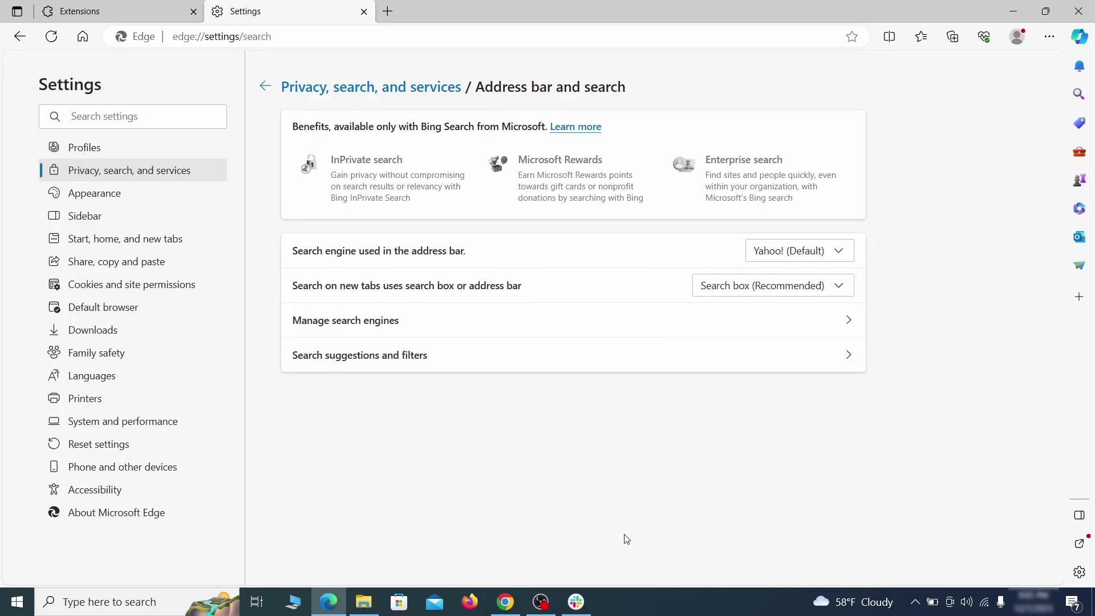
click(844, 253)
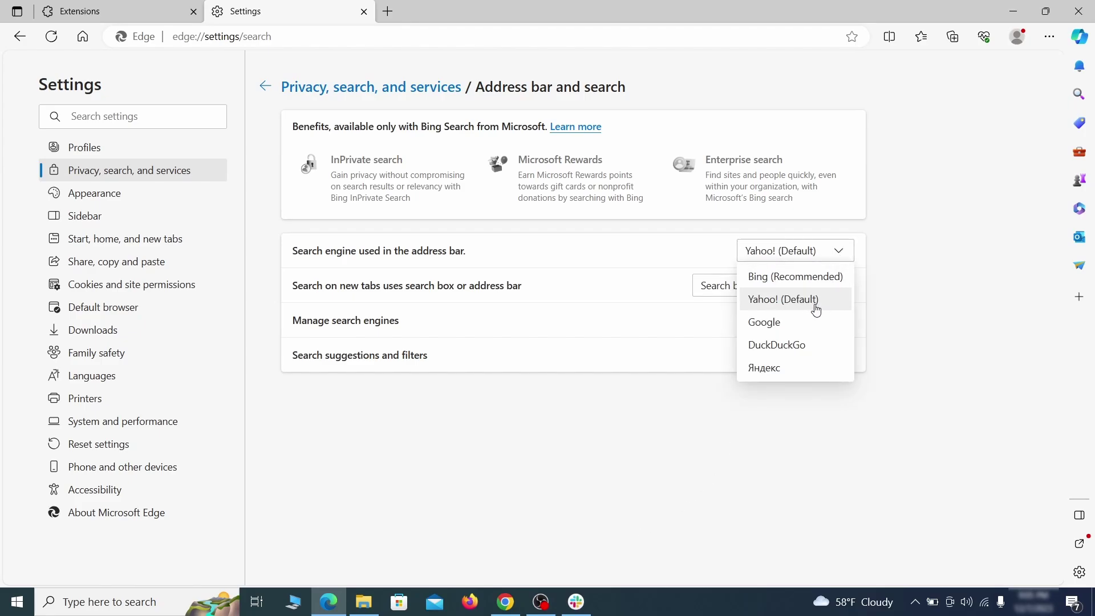
click(812, 318)
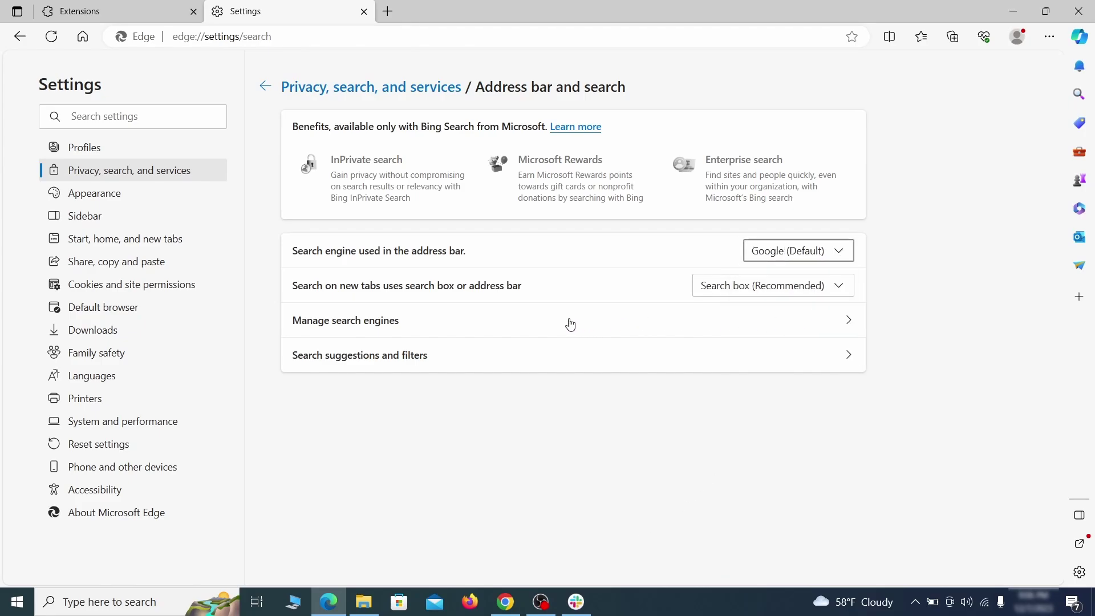
click(422, 329)
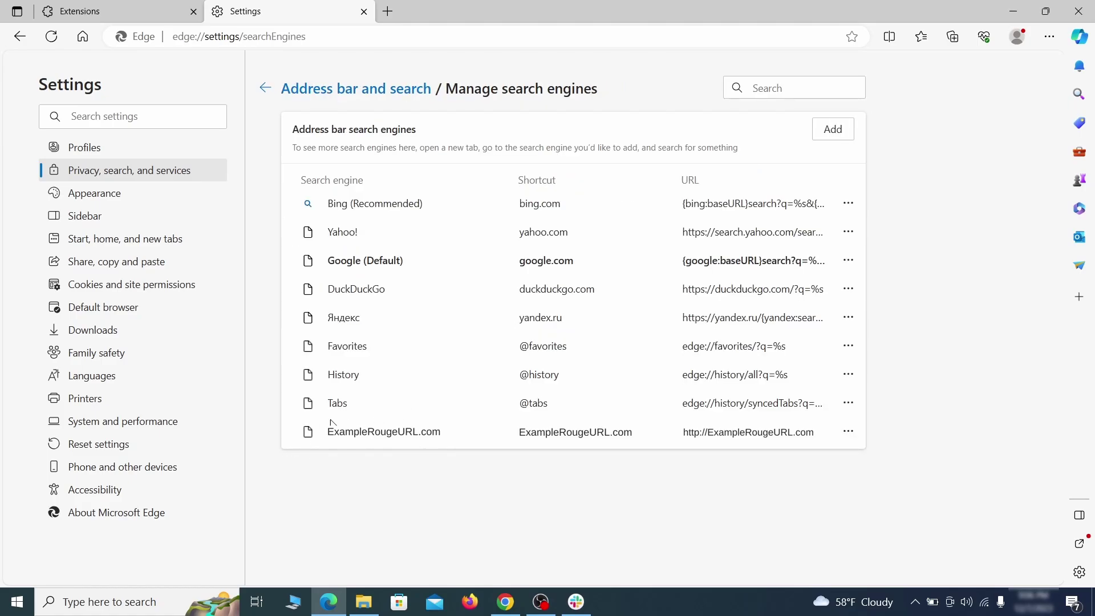
click(848, 432)
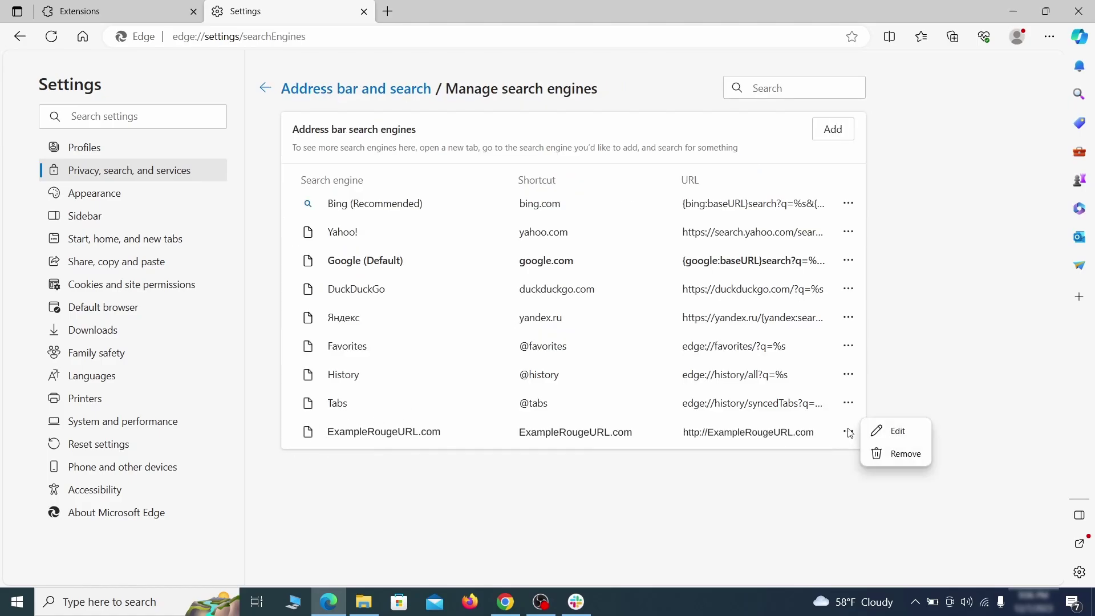
- Remove the ExampleRougeURL.com search engine and delete ExampleRougeURL.com from Edge's startup pages
click(906, 454)
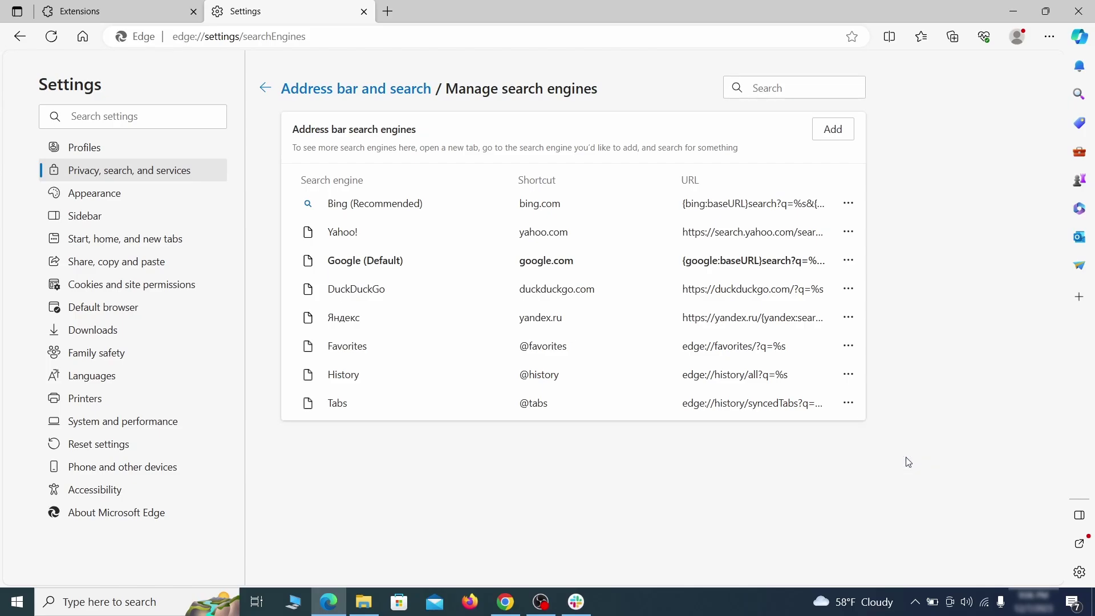
click(137, 238)
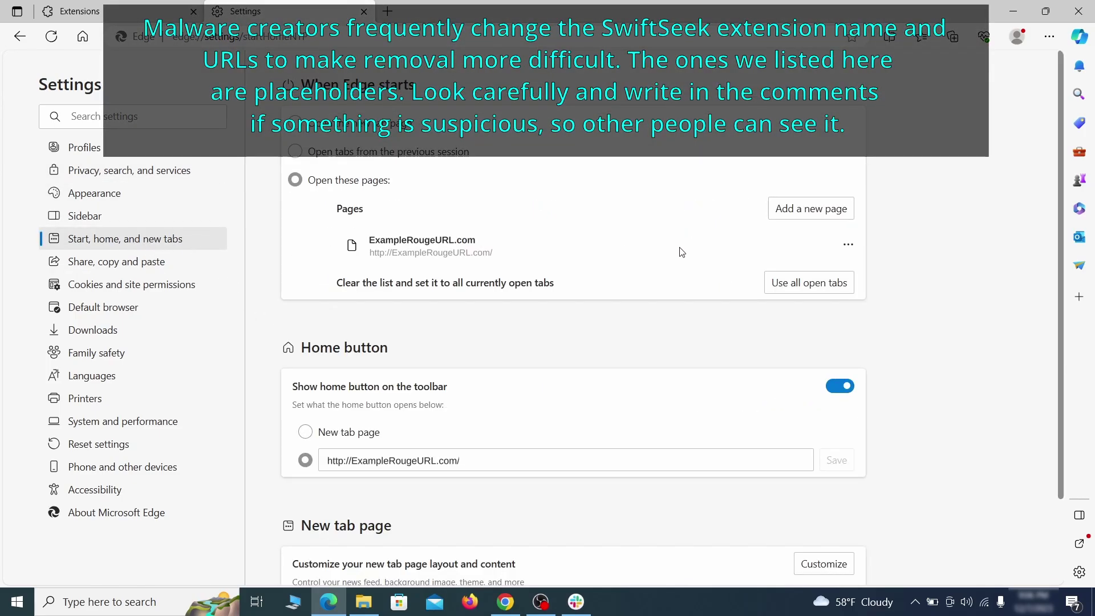
click(848, 249)
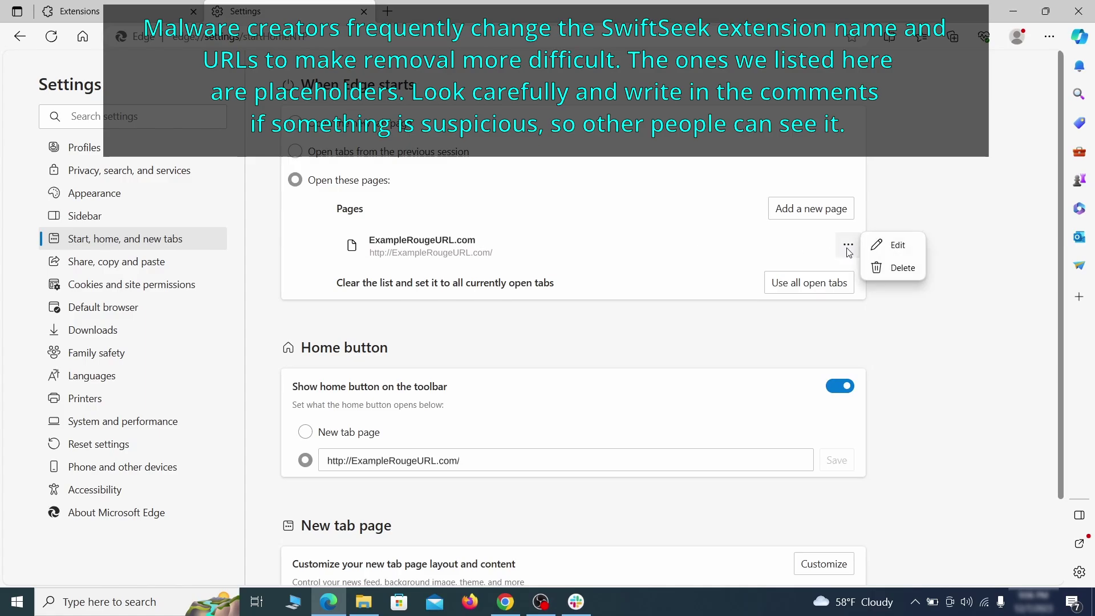
click(893, 268)
- Clear the rogue home button address and set the home button to the New tab page
click(487, 405)
key(BackSpace)
key(ctrl+a)
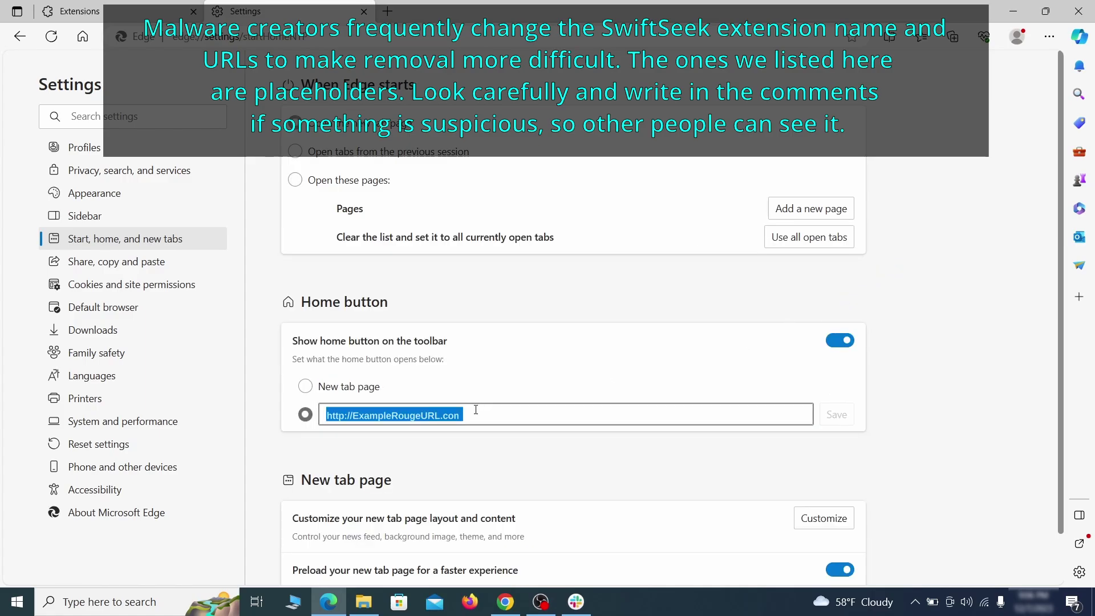
key(BackSpace)
click(305, 386)
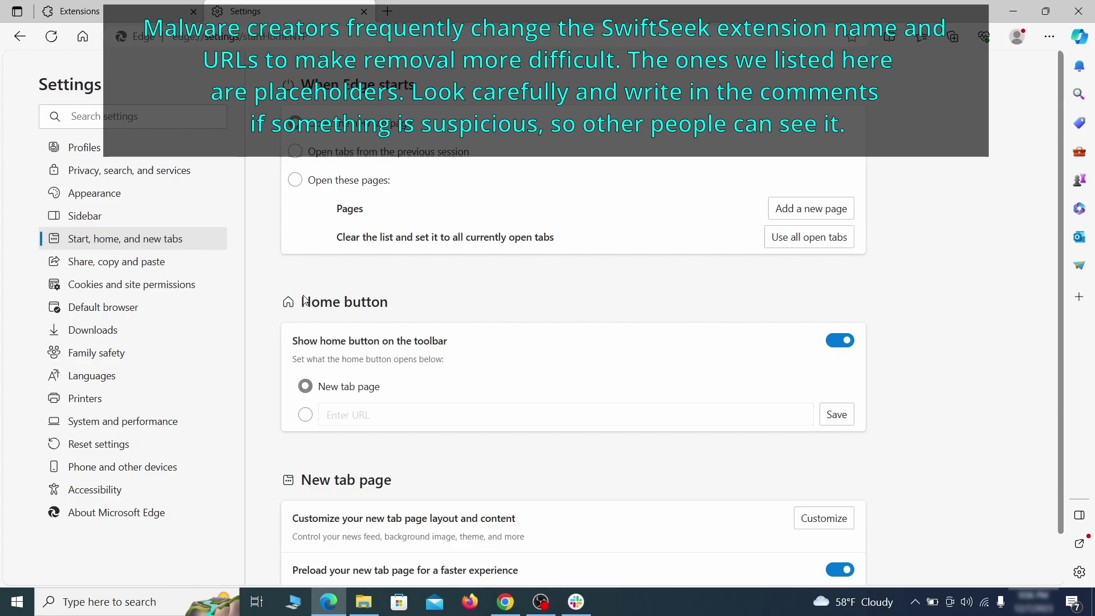
- In Edge's Notifications site permissions, bring up the options for the allowed ExampleRougeURL.com site
click(196, 285)
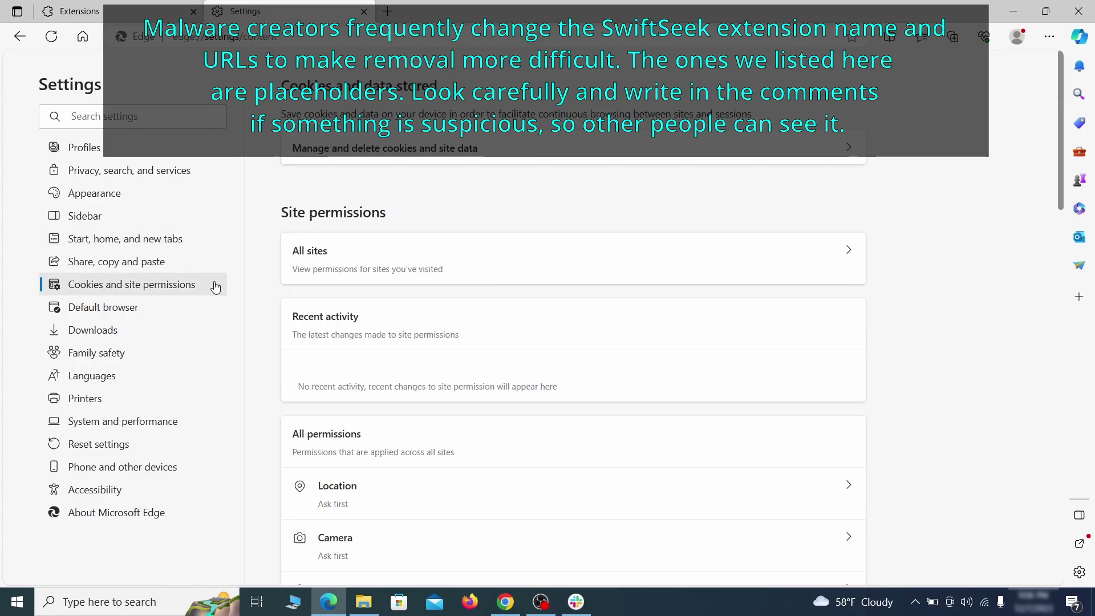
scroll(529, 297, down, 6)
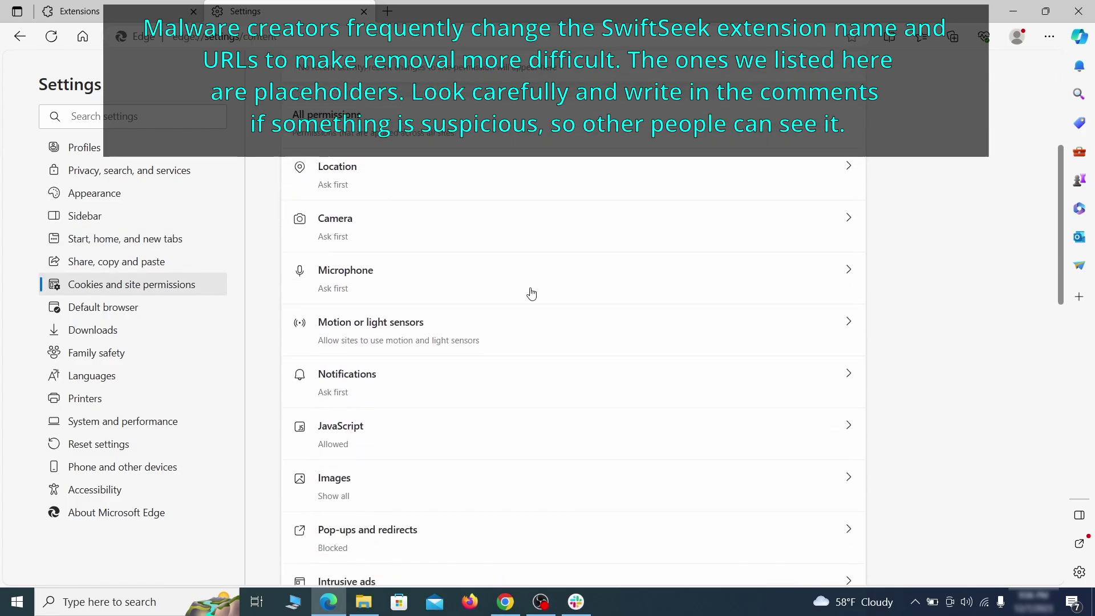
scroll(525, 299, down, 2)
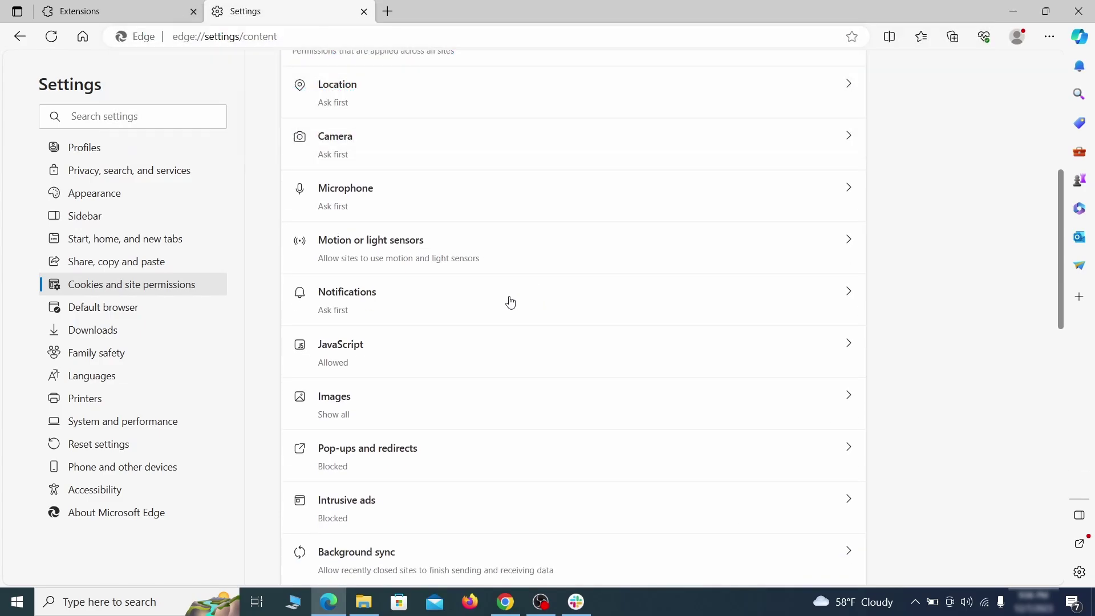
click(510, 303)
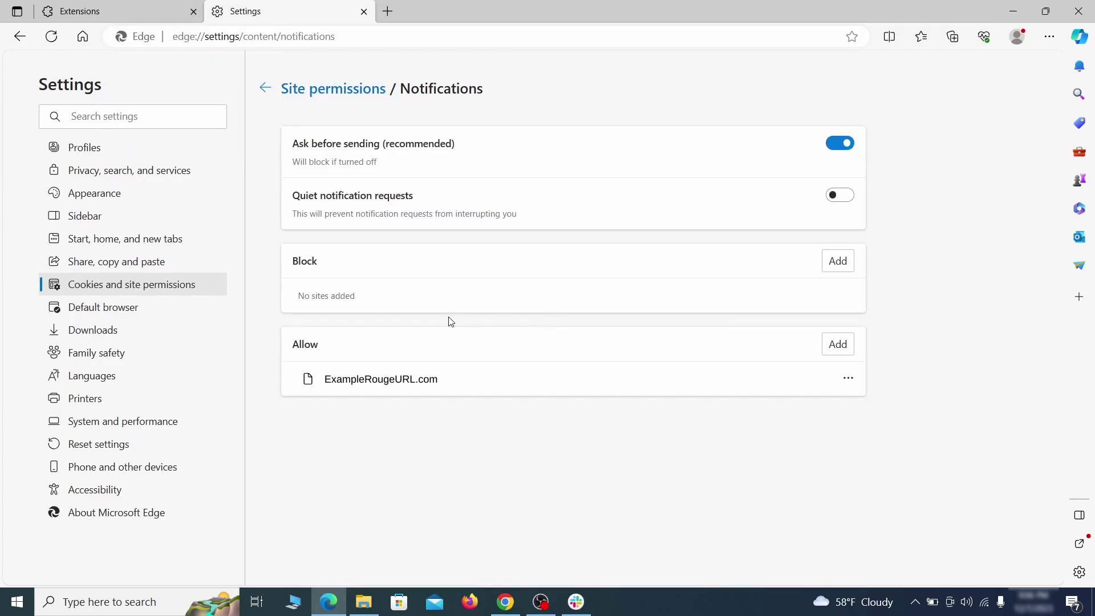
click(848, 378)
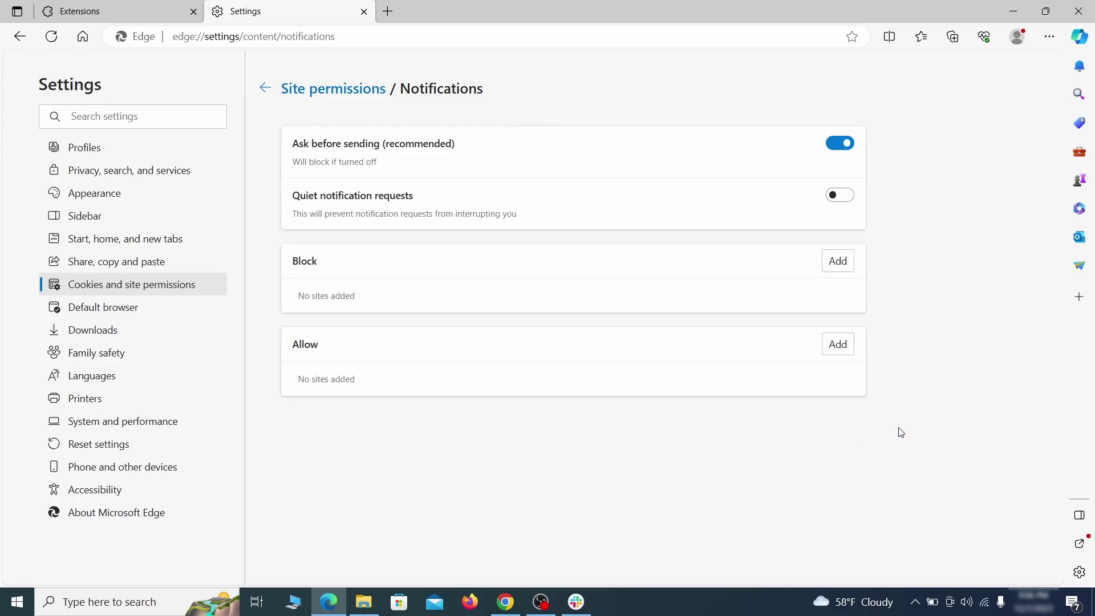